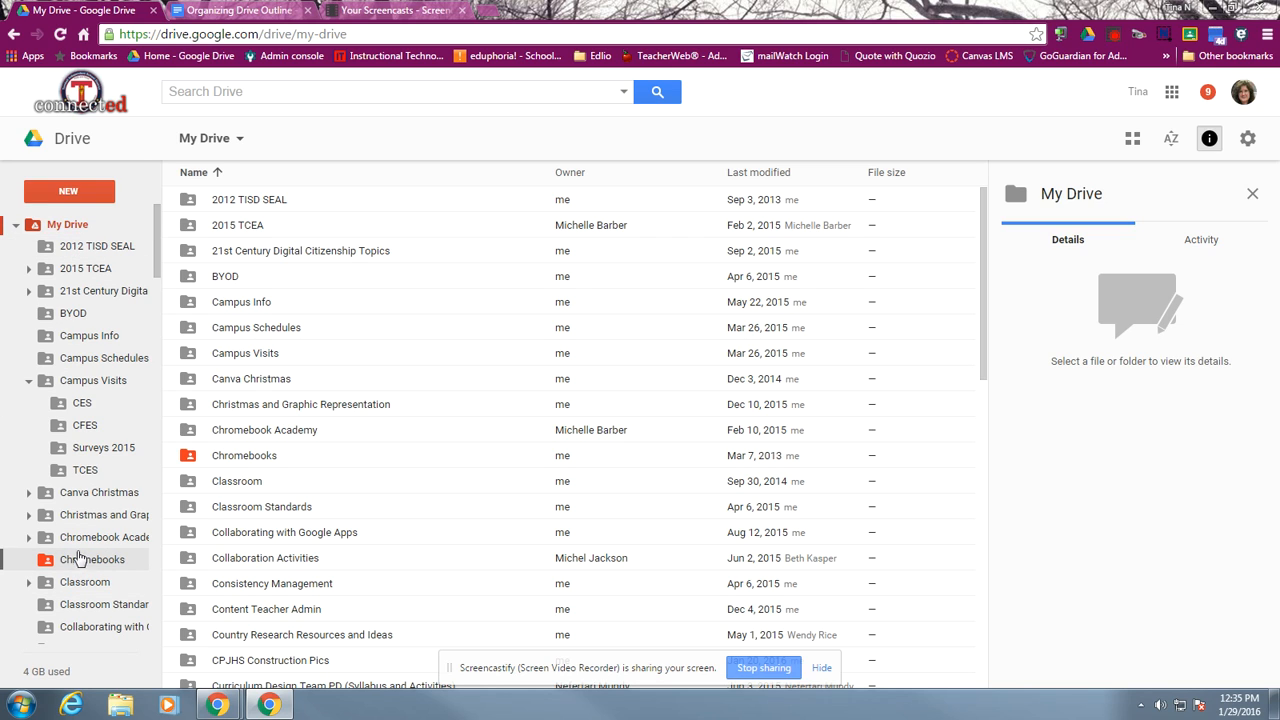
left_click(17, 230)
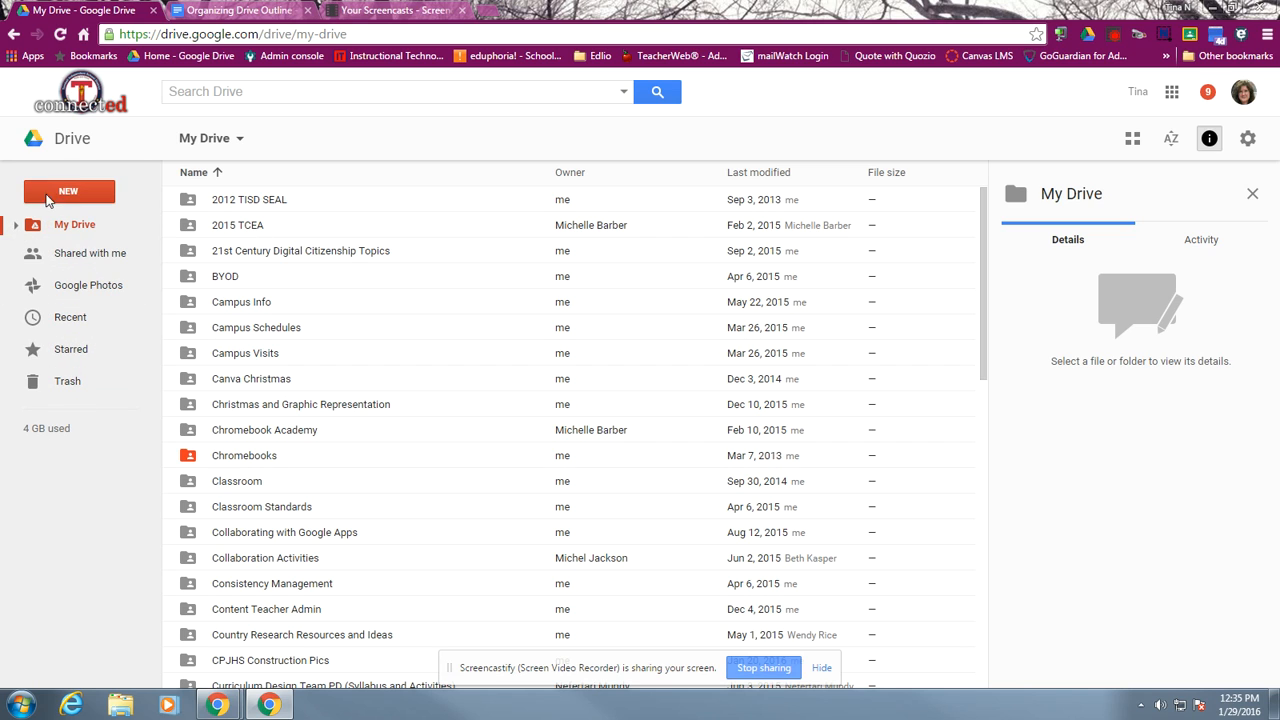
left_click(85, 193)
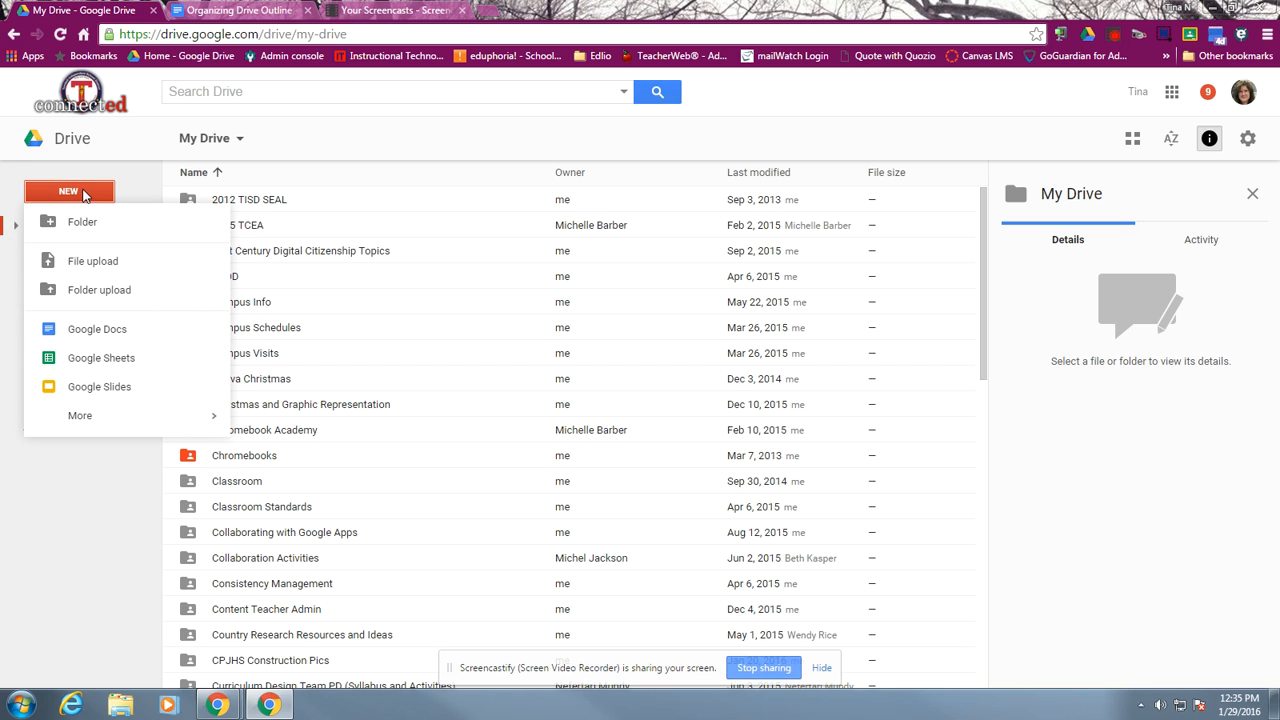
left_click(138, 190)
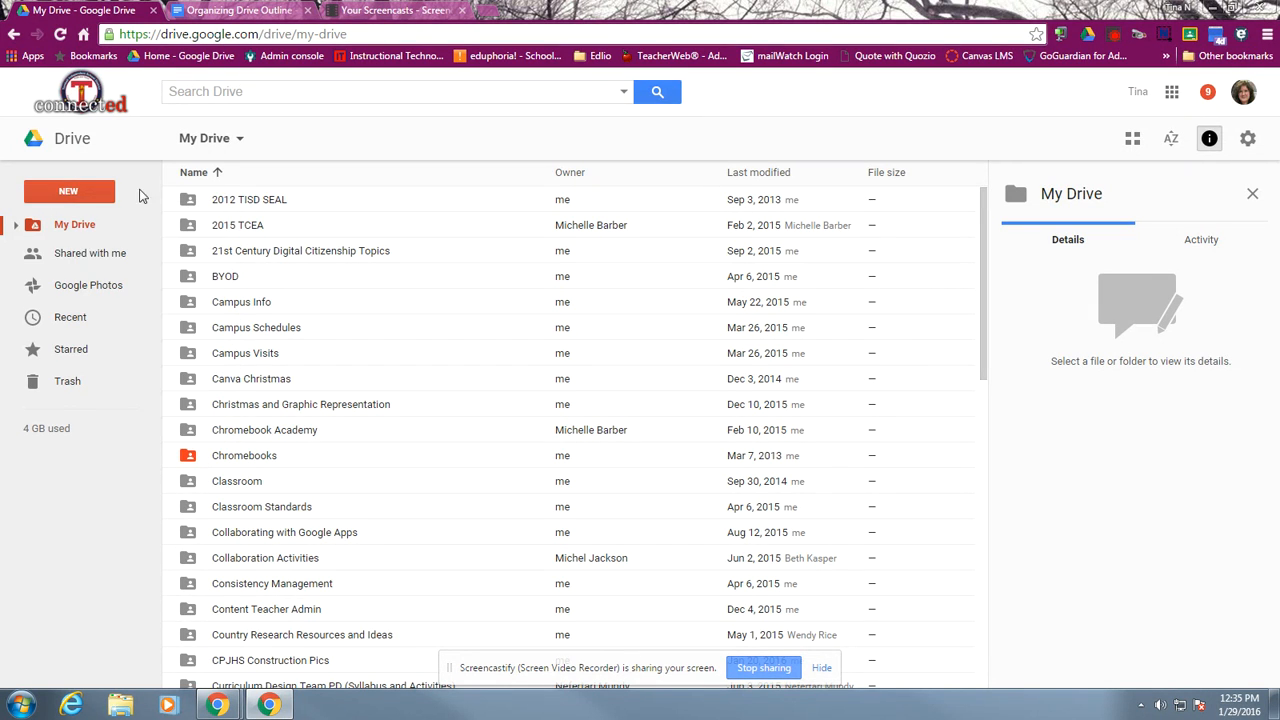
left_click(16, 227)
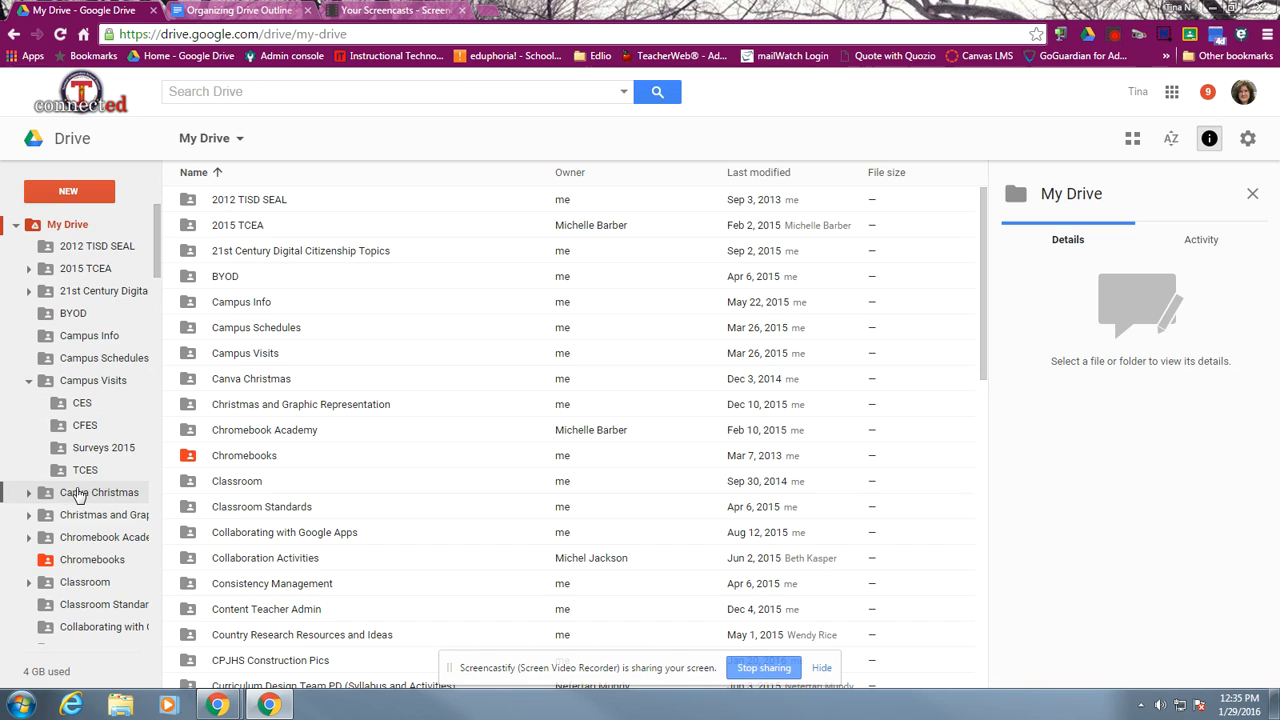
Create a new folder named "CES Docs" inside the CES folder under Campus Visits
left_click(82, 408)
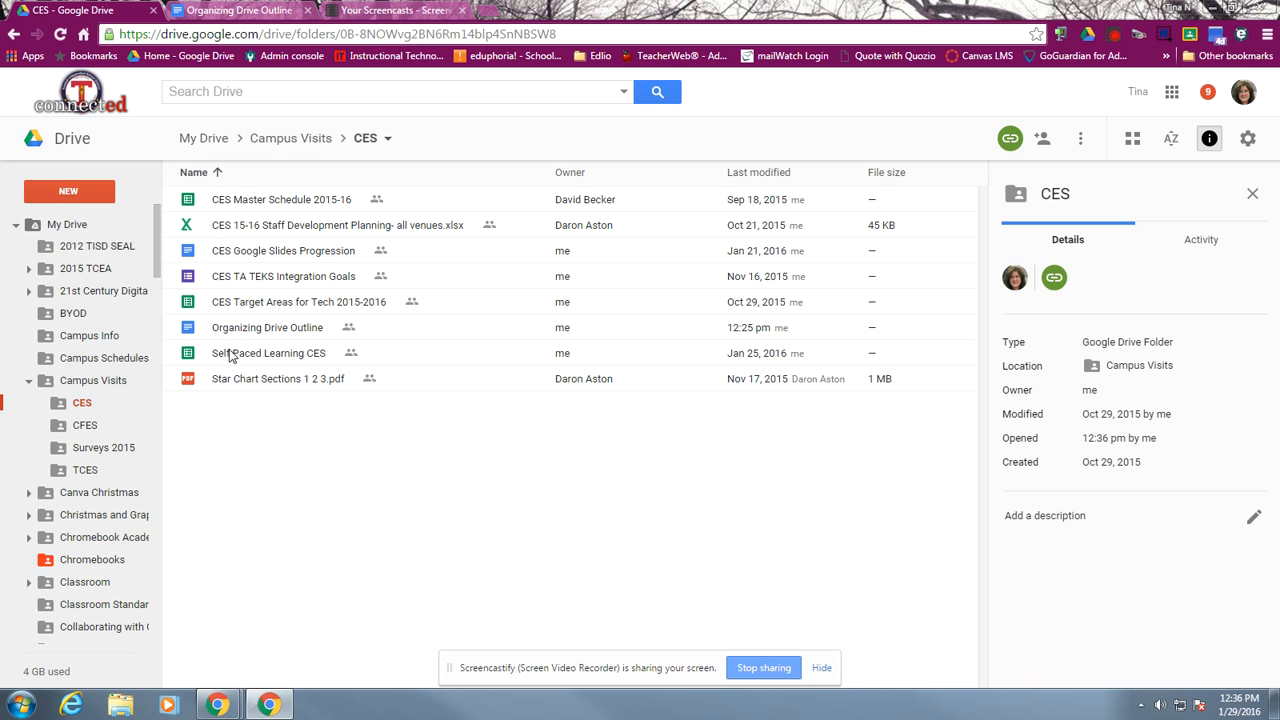
left_click(70, 194)
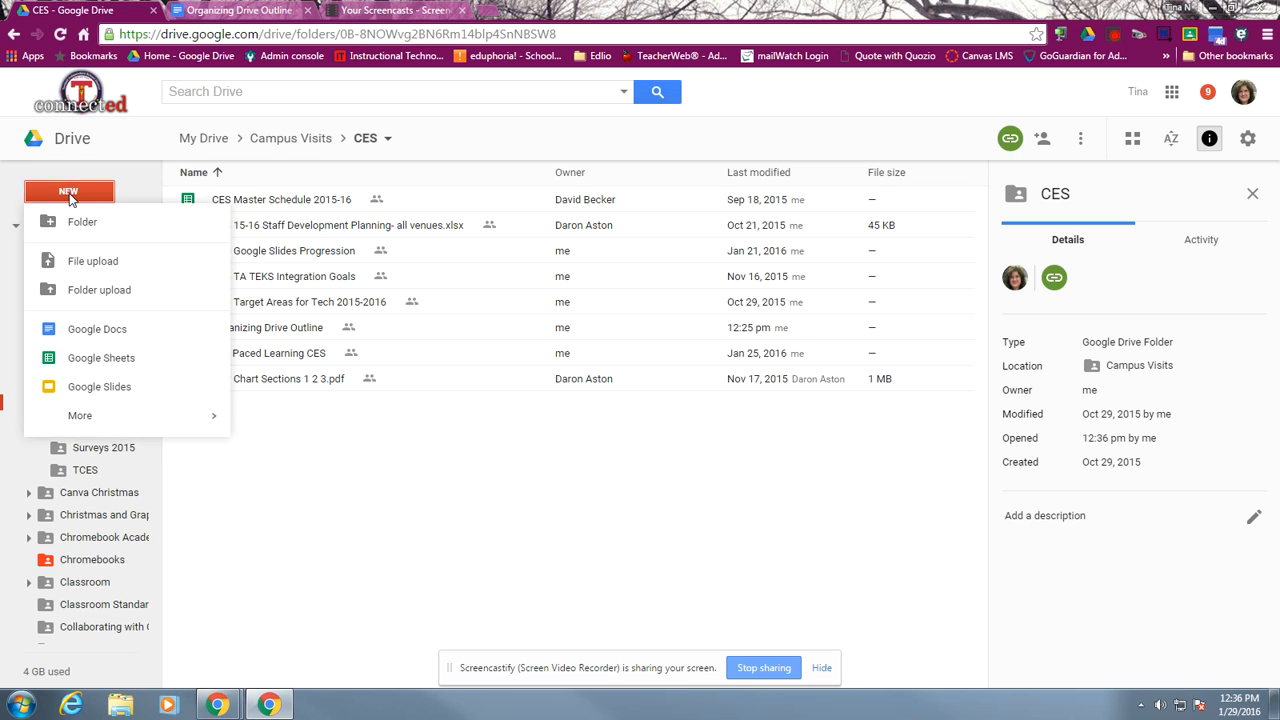
left_click(71, 226)
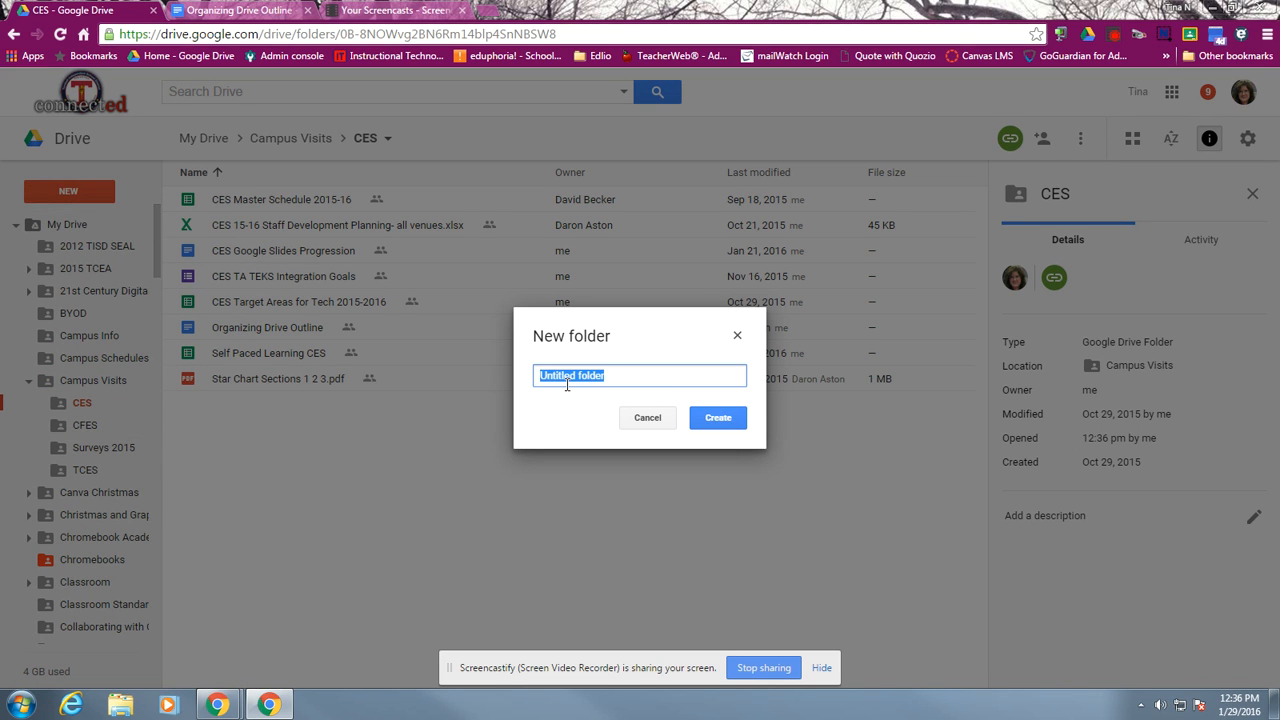
type("CES Docs")
left_click(733, 417)
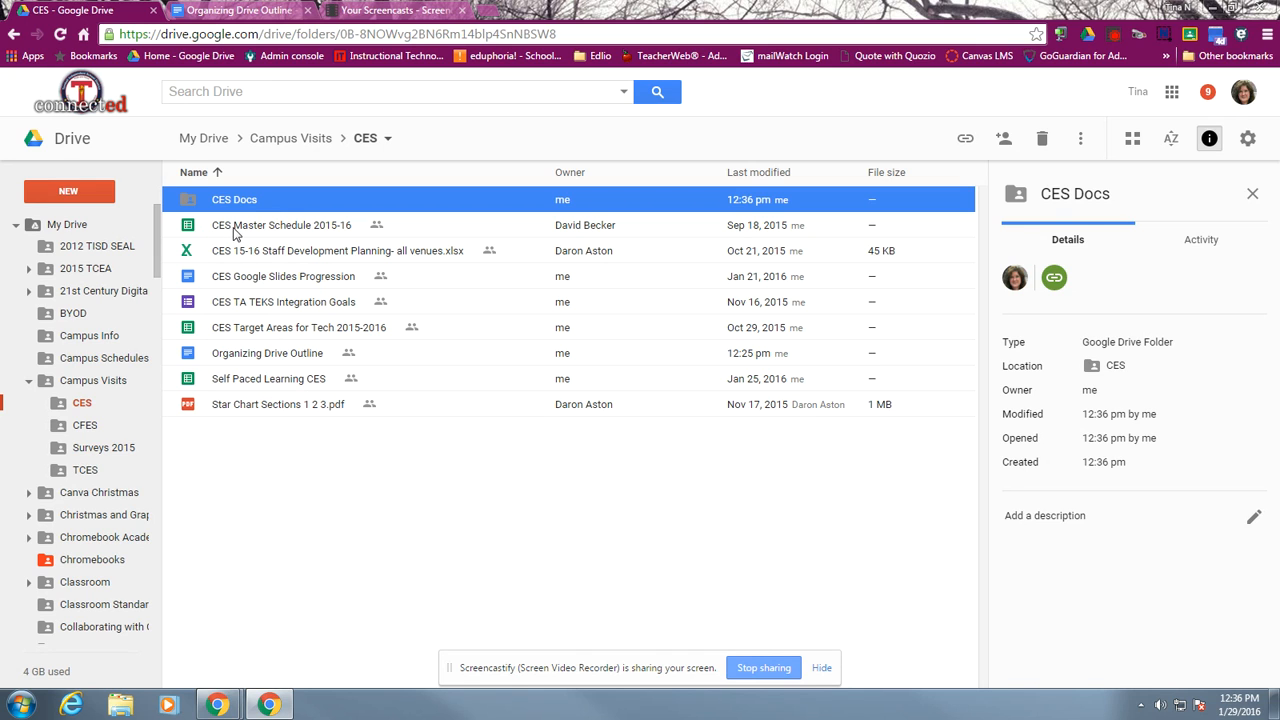
Move CES Master Schedule 2015-16, CES Google Slides Progression and CES Target Areas for Tech 2015-2016 into the CES Docs folder, accepting the sharing changes
left_click(236, 232)
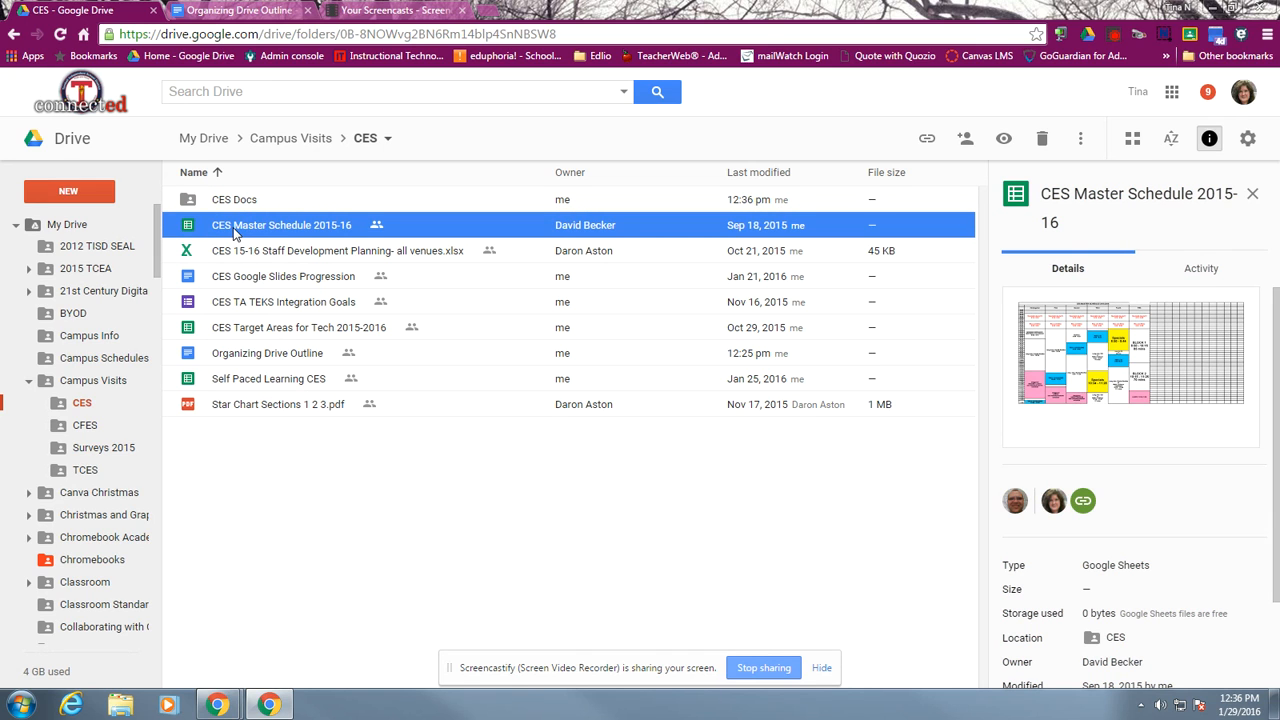
left_click(230, 281, "ctrl")
left_click(232, 330, "ctrl")
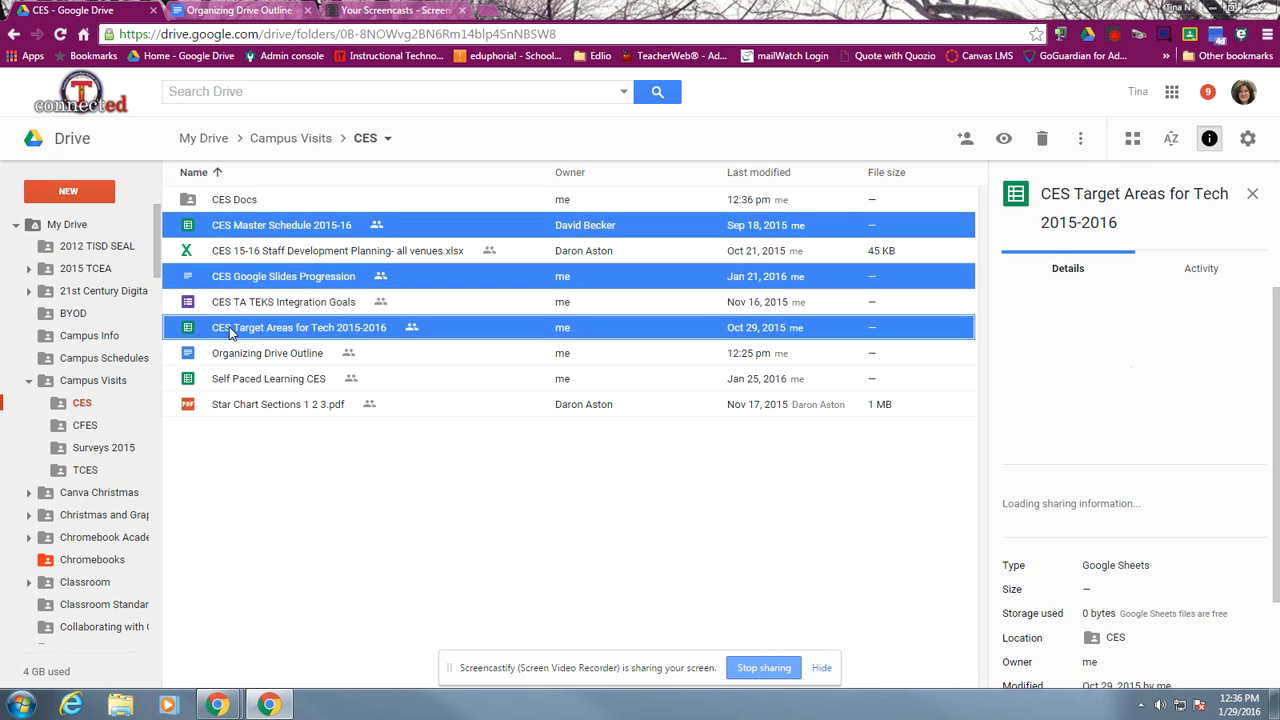
left_click_drag(231, 237, 222, 196)
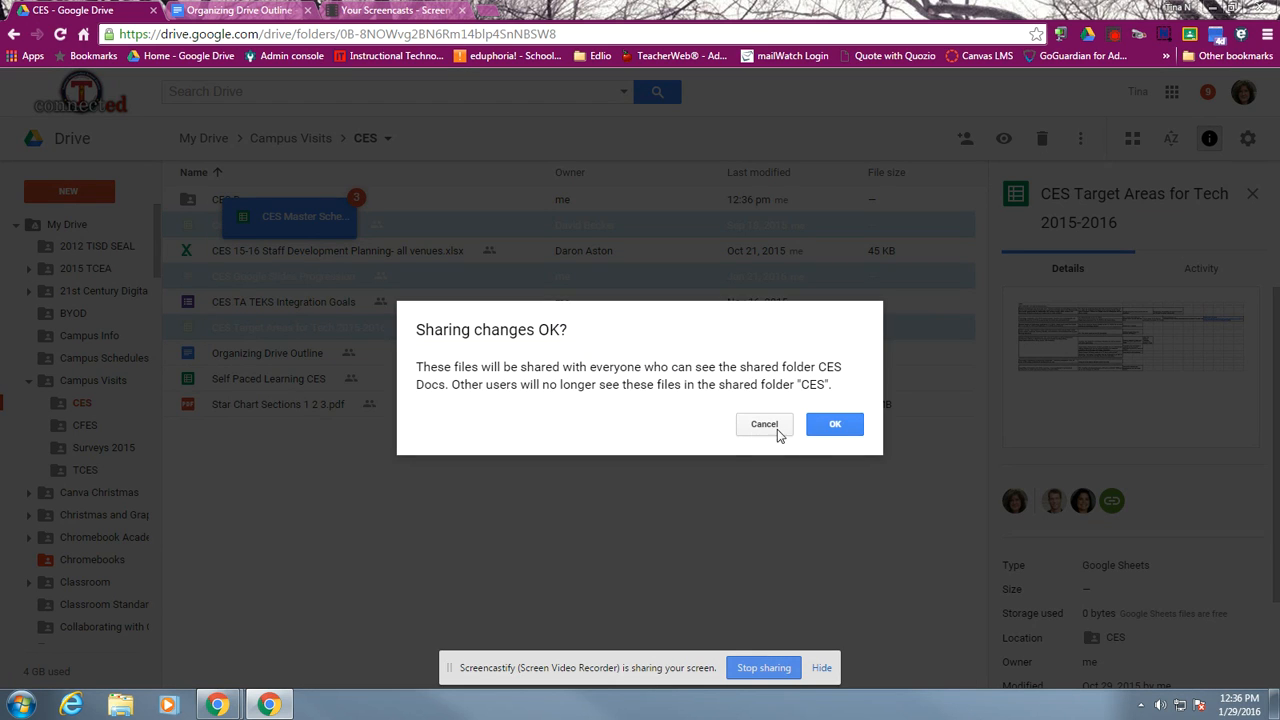
left_click(836, 426)
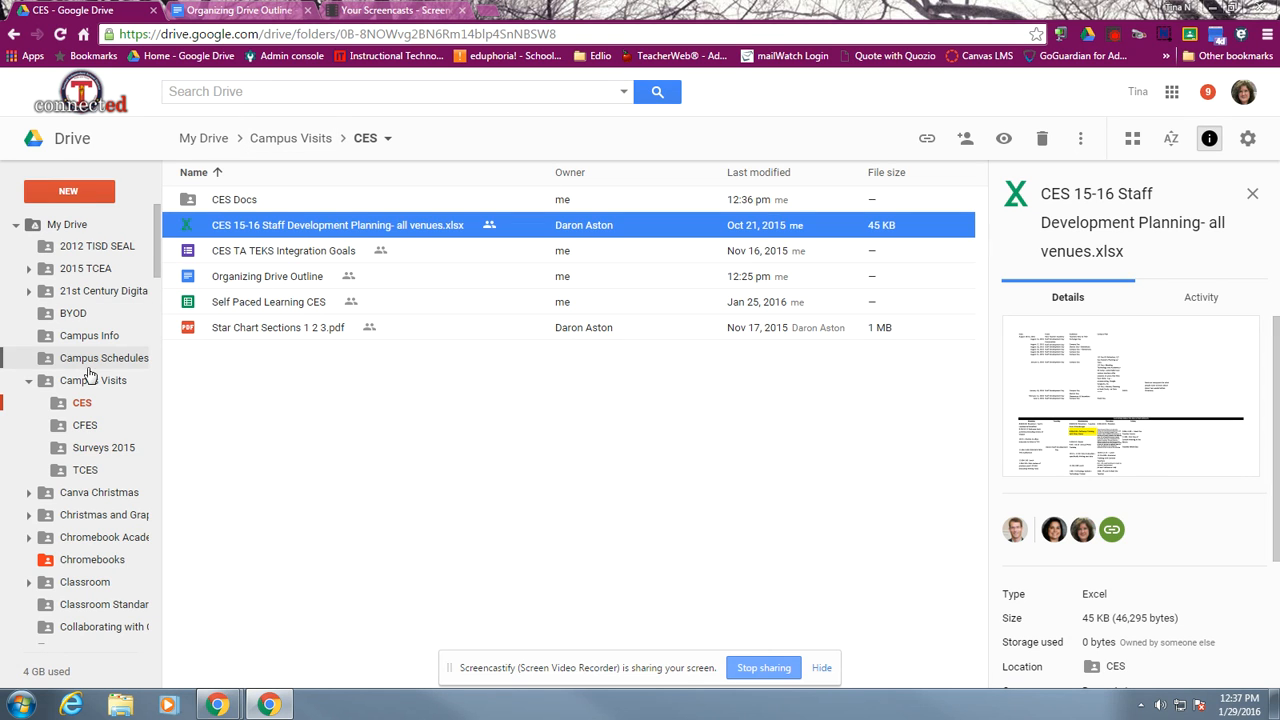
scroll(100, 400, "down", 5)
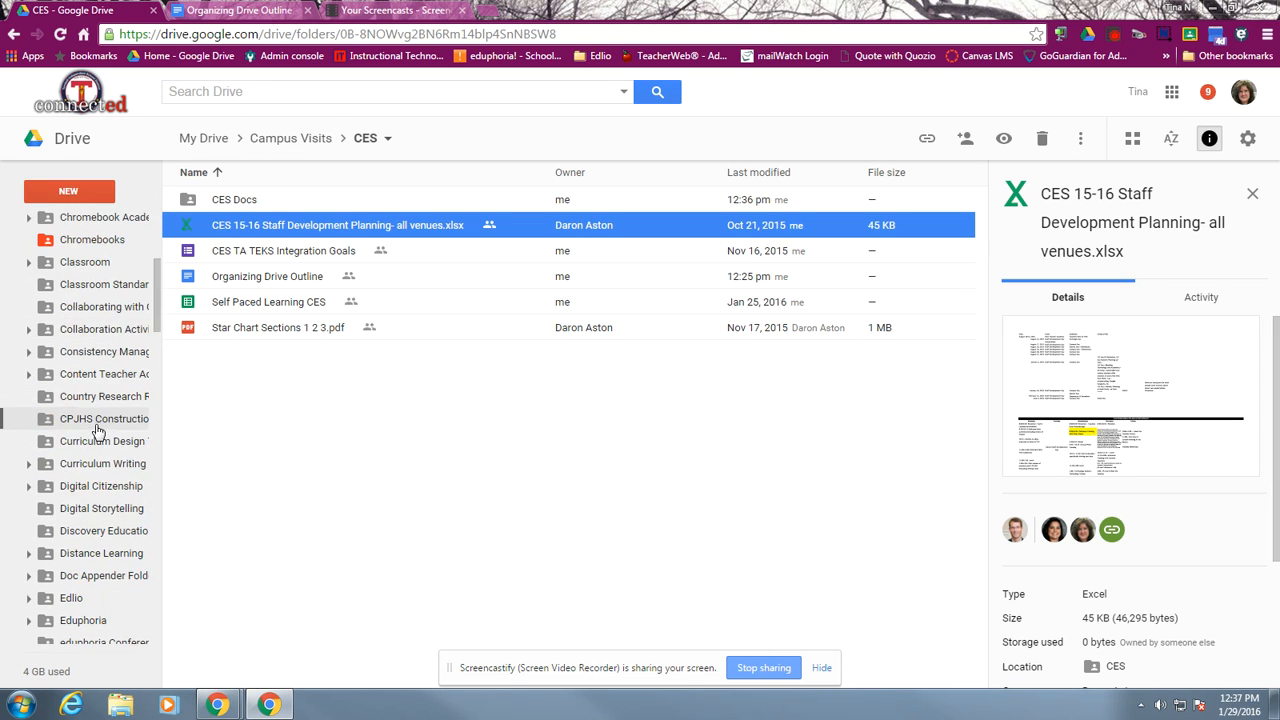
scroll(97, 437, "down", 7)
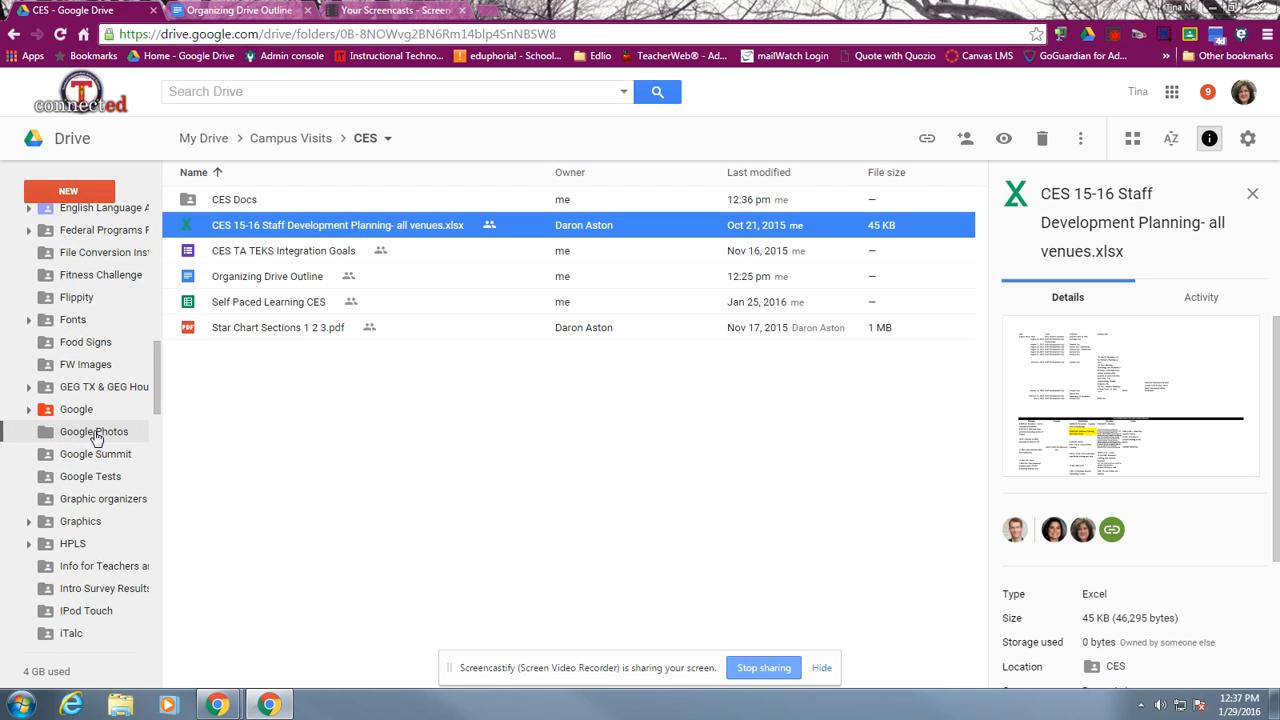
scroll(97, 440, "down", 7)
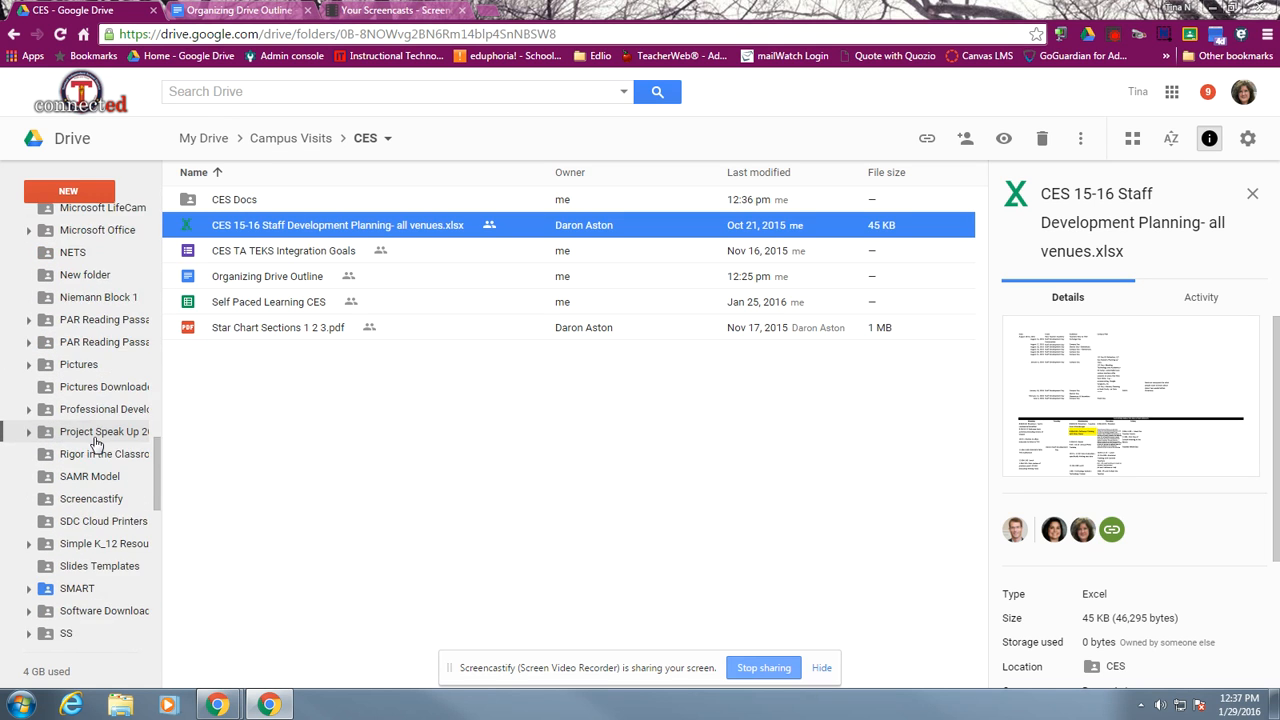
scroll(90, 400, "up", 4)
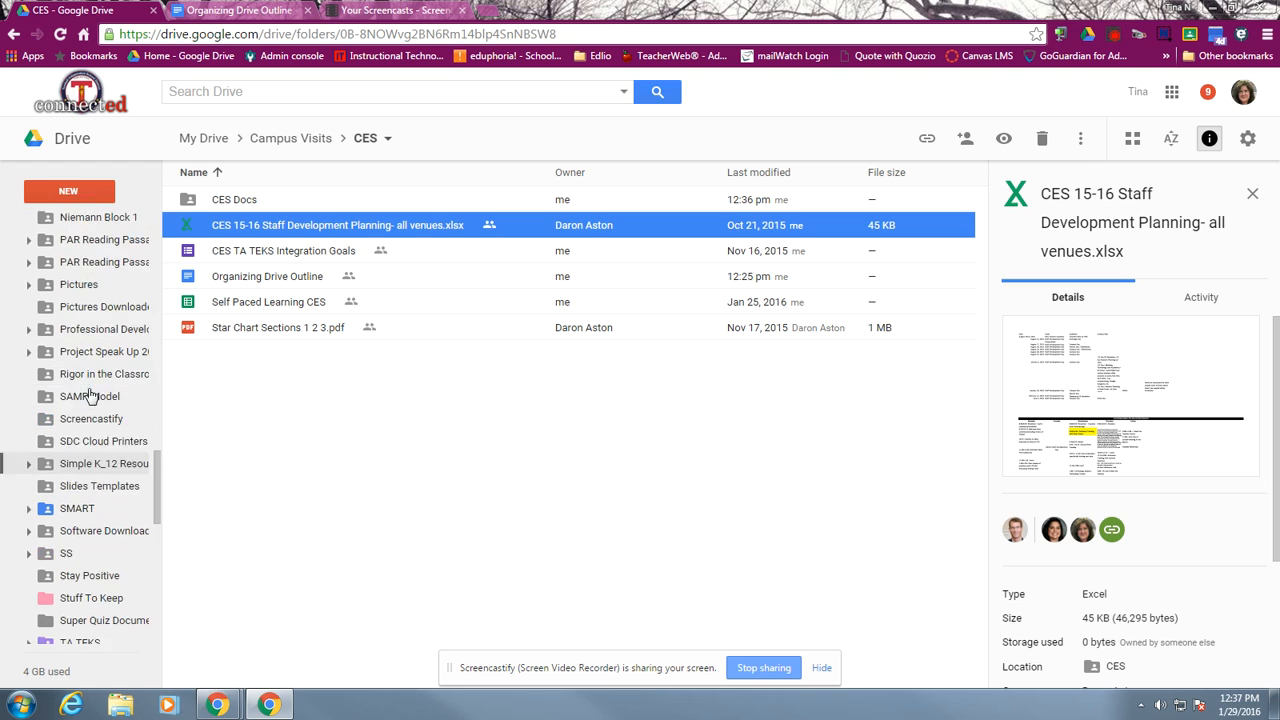
scroll(90, 395, "up", 6)
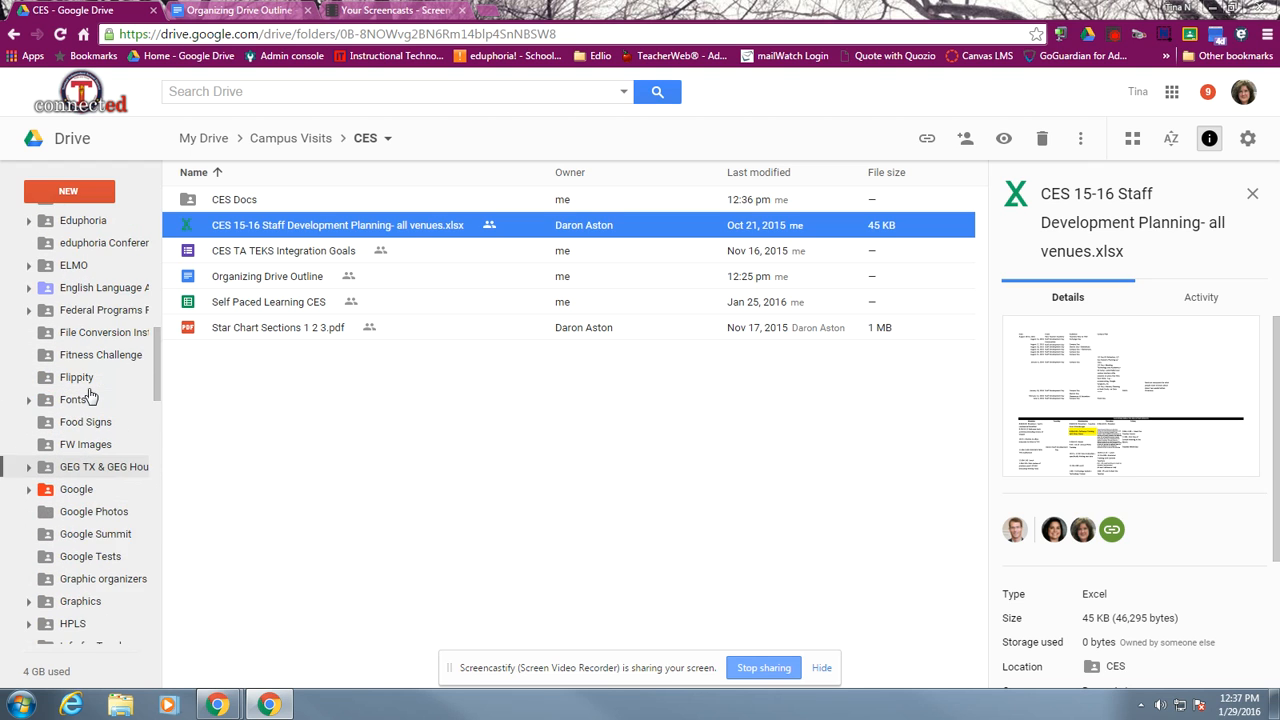
scroll(90, 395, "up", 8)
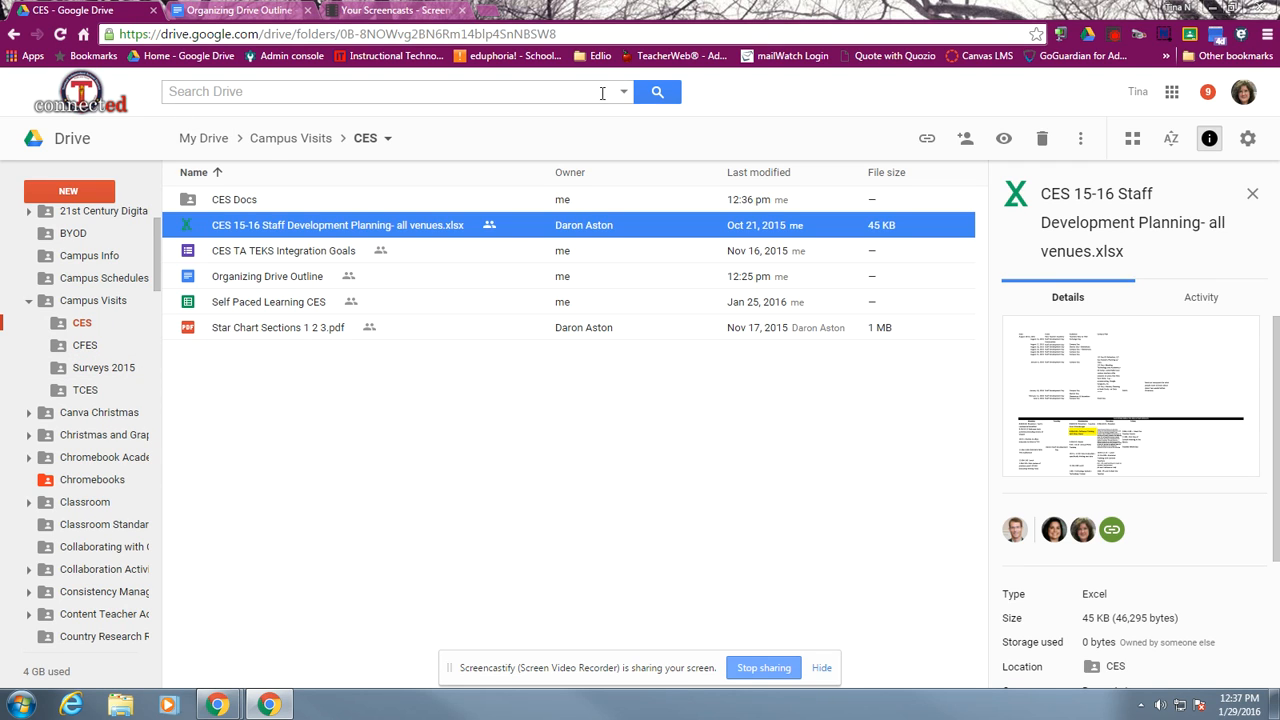
Search Drive for "Expense Chart"
left_click(227, 91)
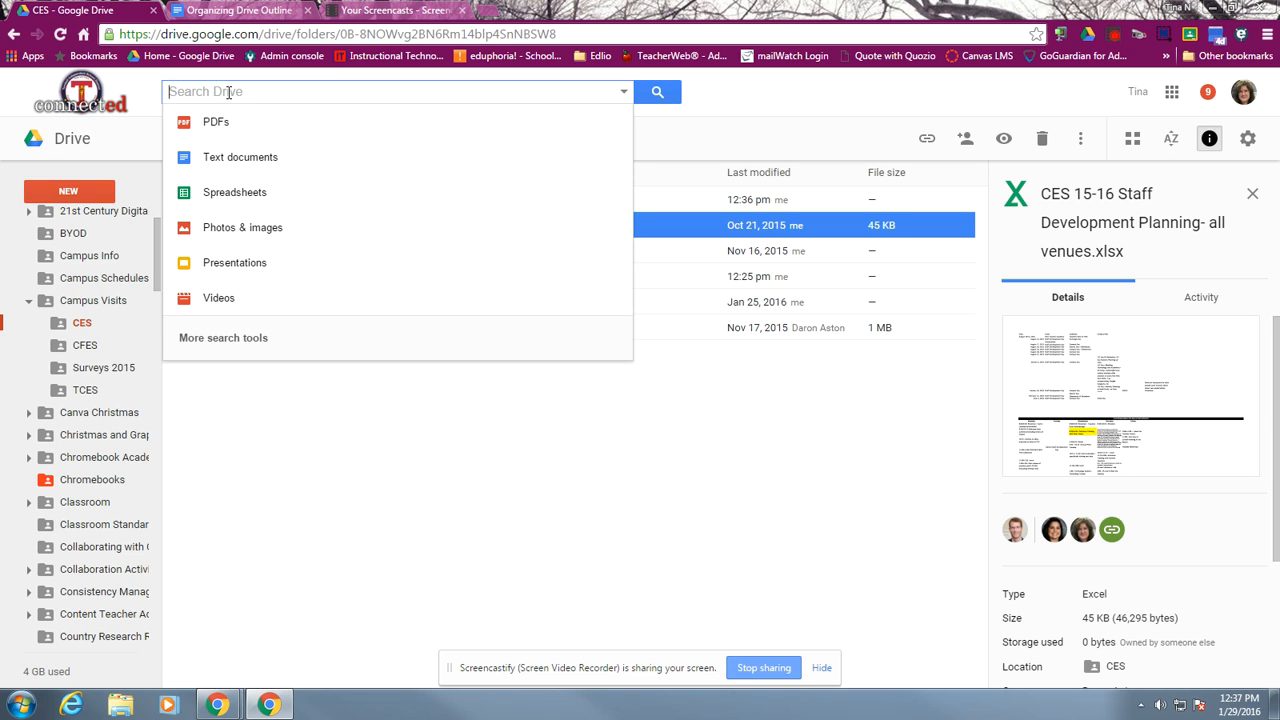
type("Expans")
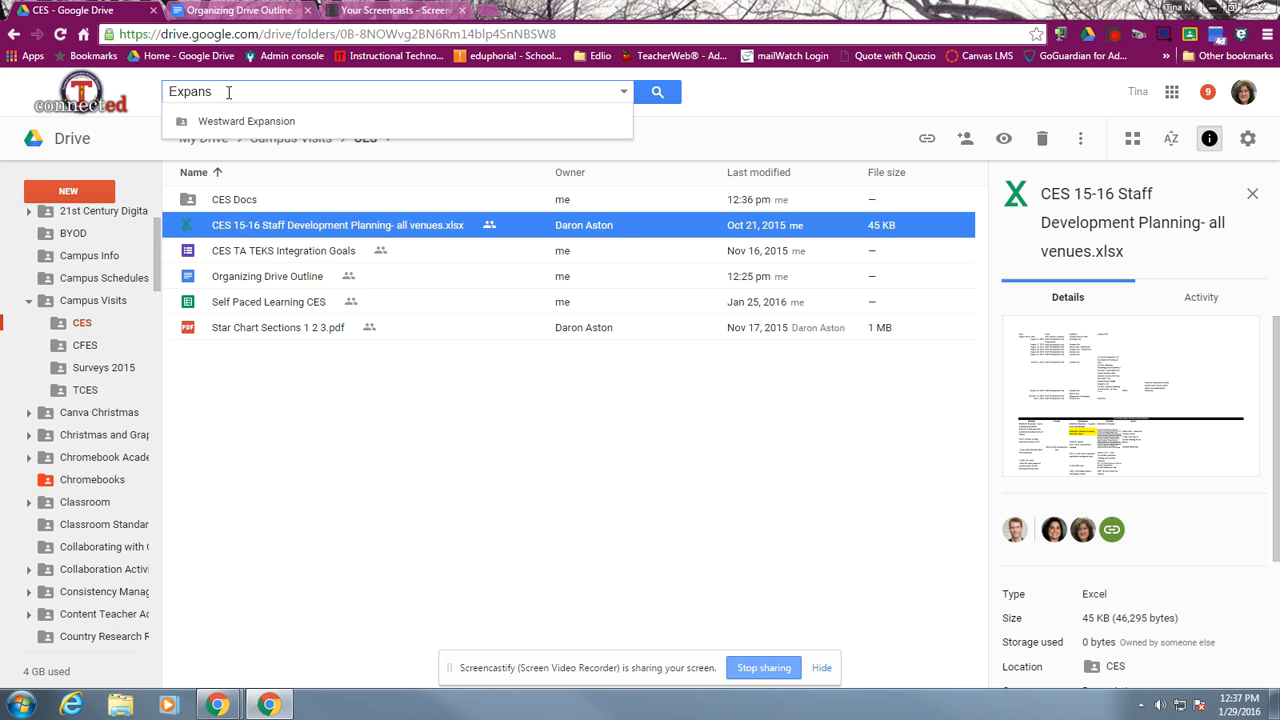
key("BackSpace")
key("BackSpace")
key("BackSpace")
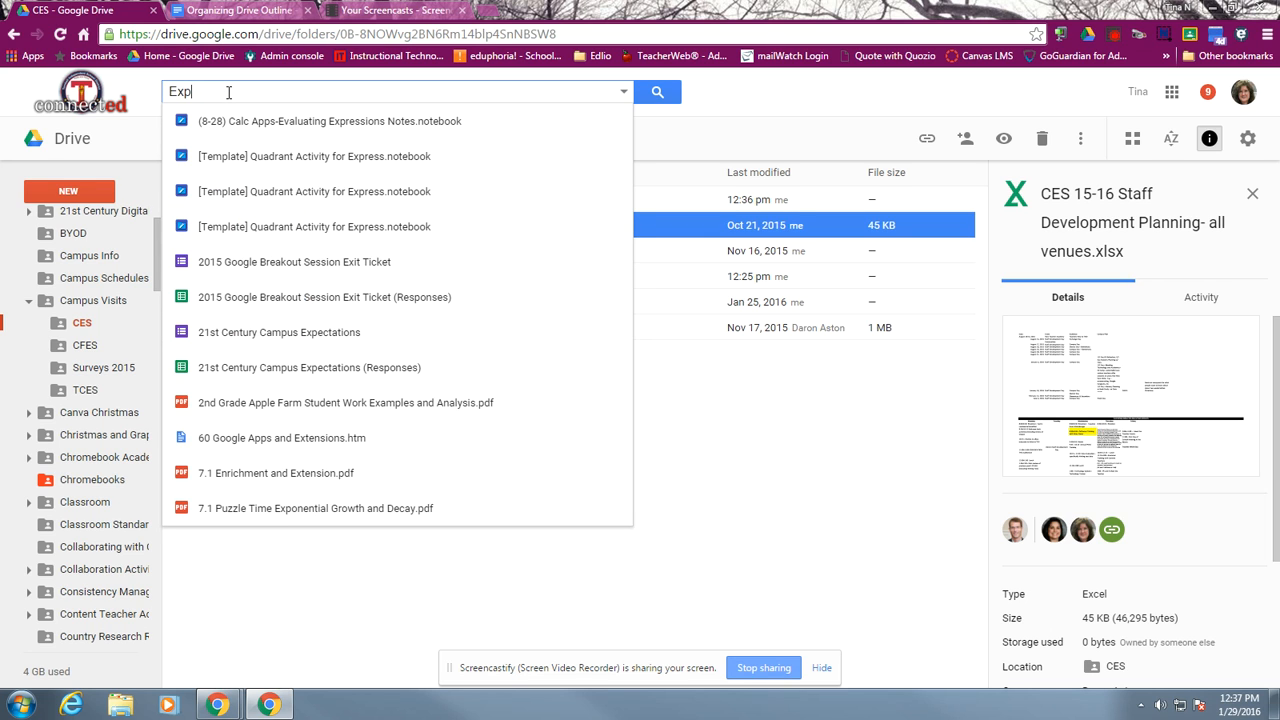
type("ense")
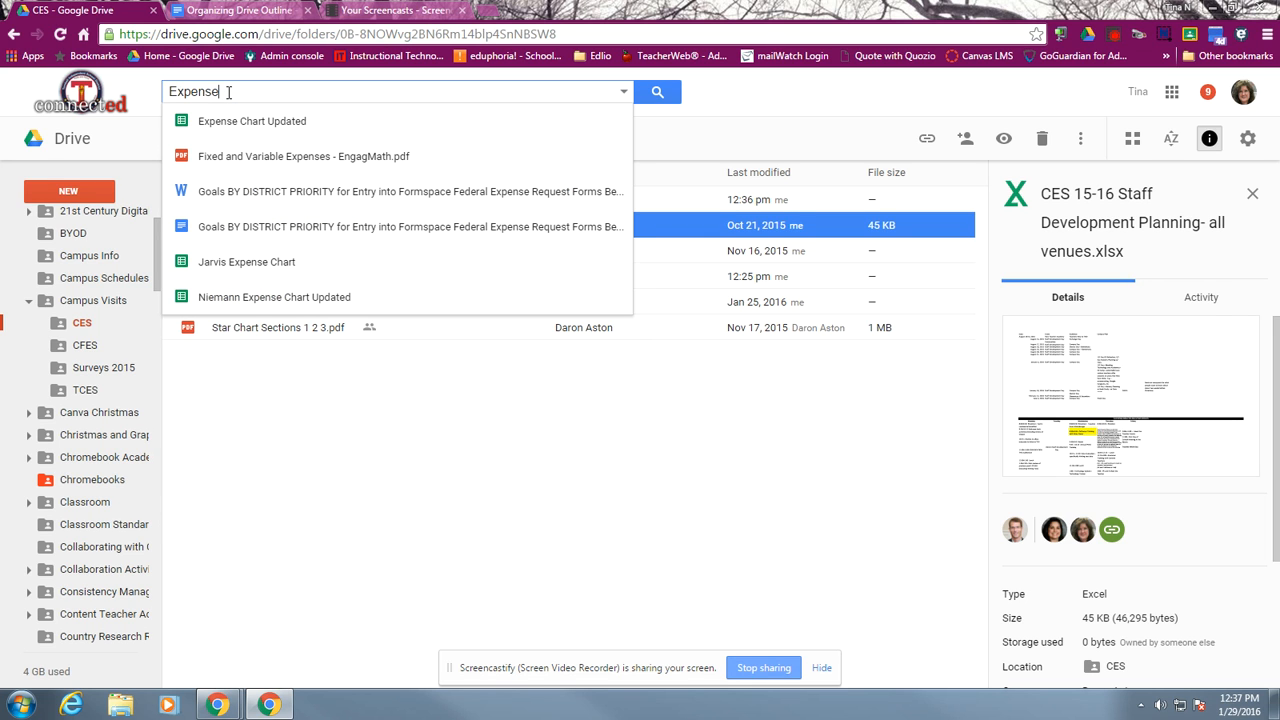
type(" Char")
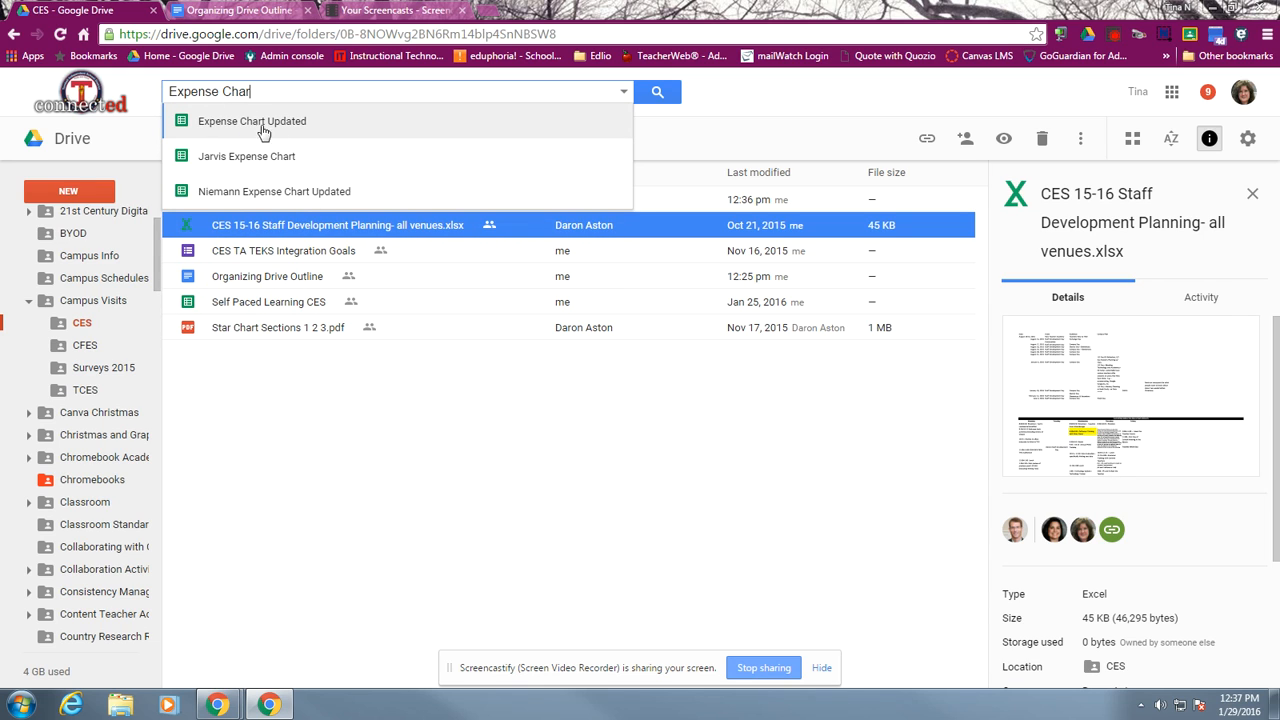
left_click(662, 93)
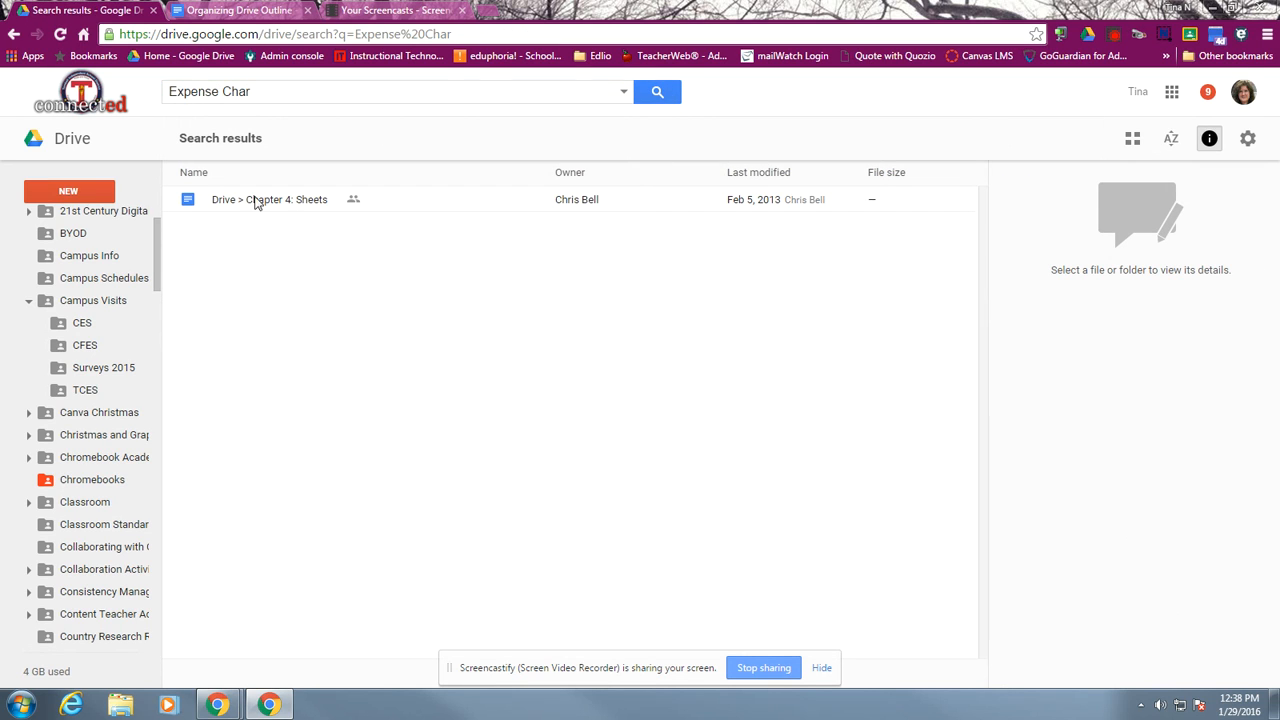
left_click(258, 92)
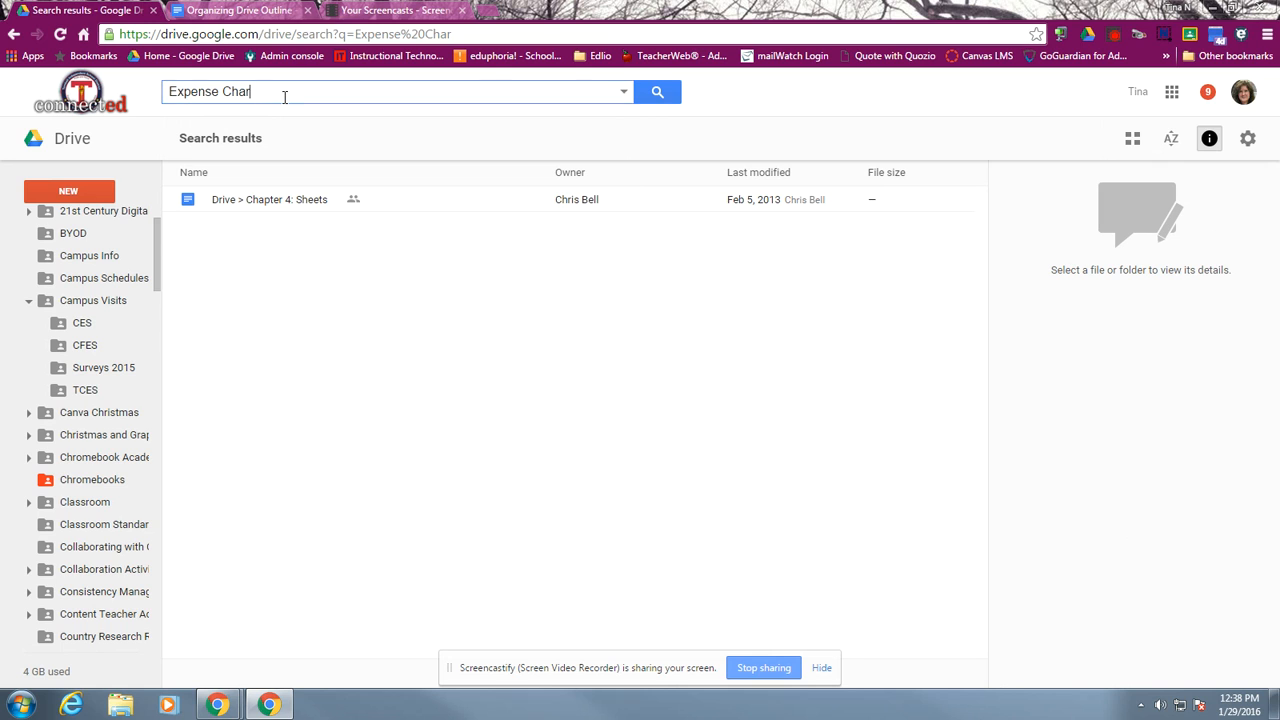
type("t")
left_click(657, 92)
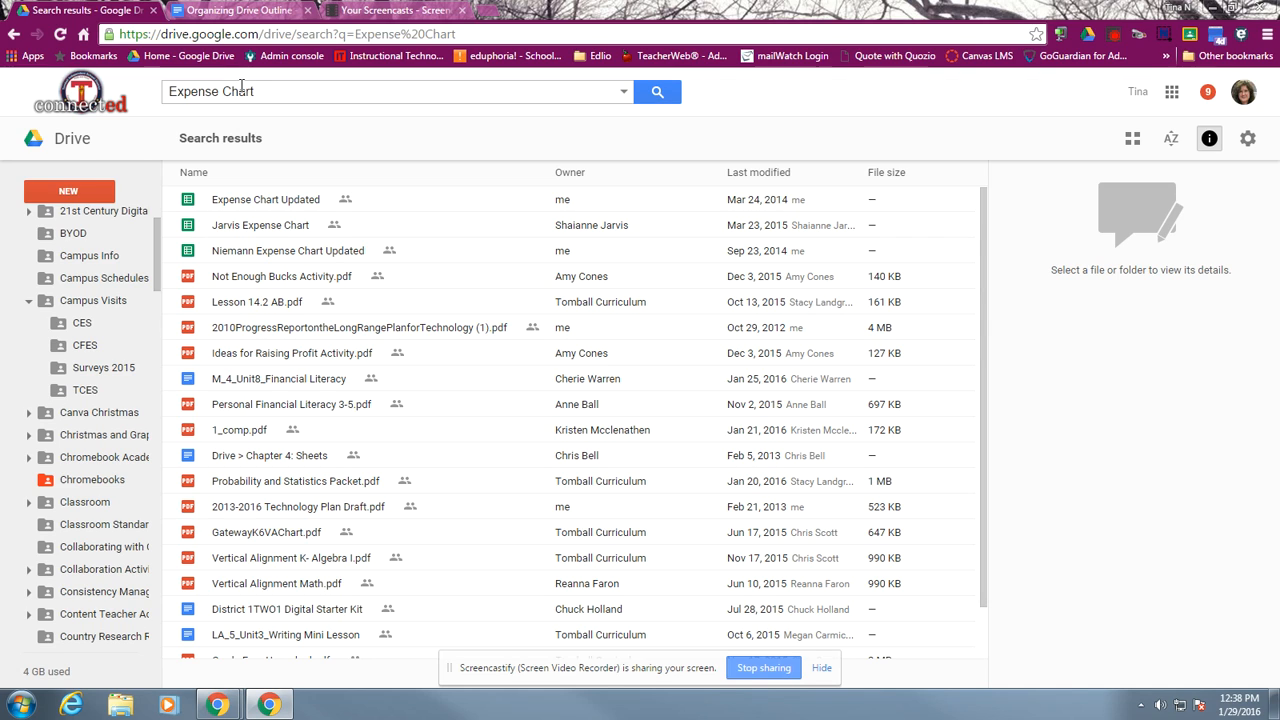
Clear the search text and restrict the advanced search to the Spreadsheets file type
left_click(623, 97)
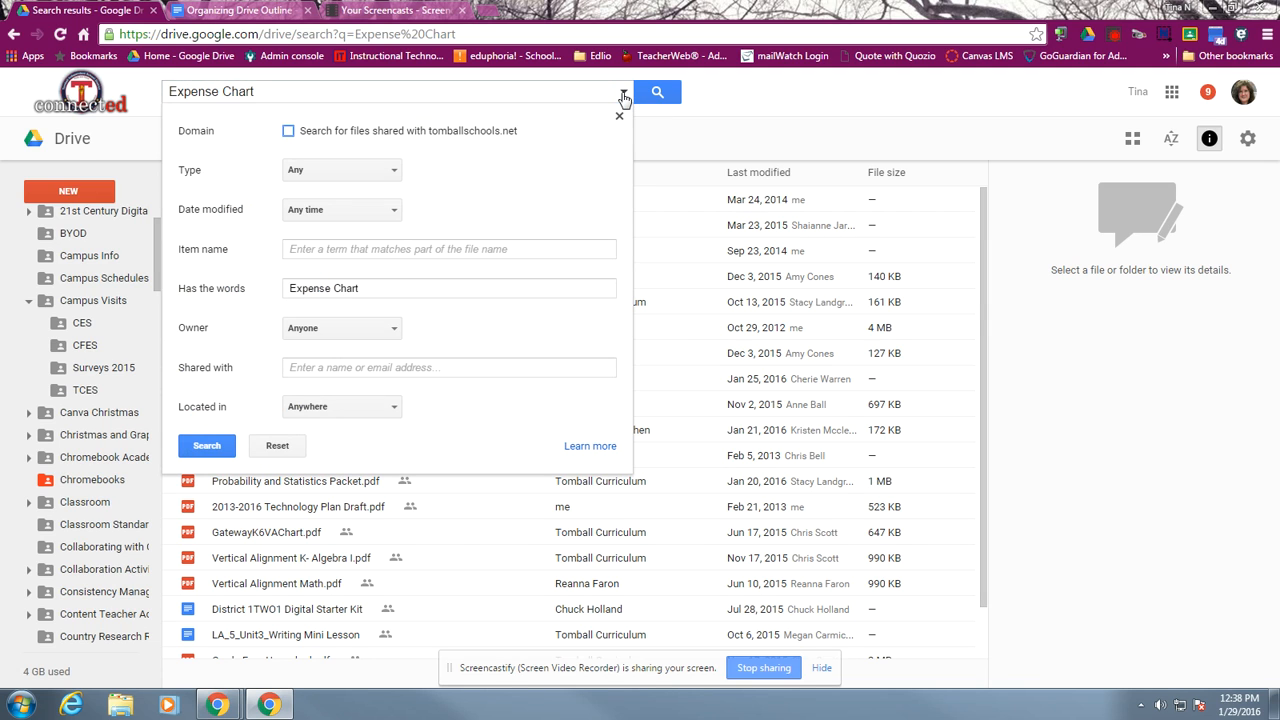
left_click(269, 91)
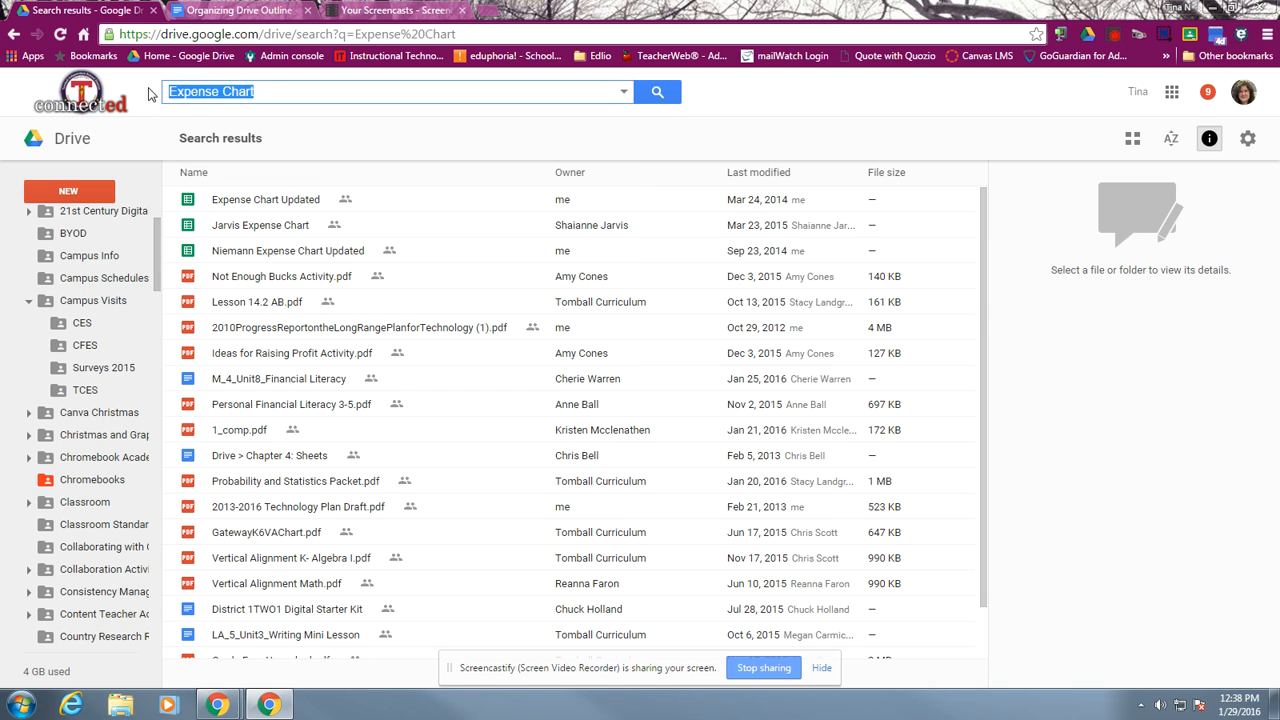
key("BackSpace")
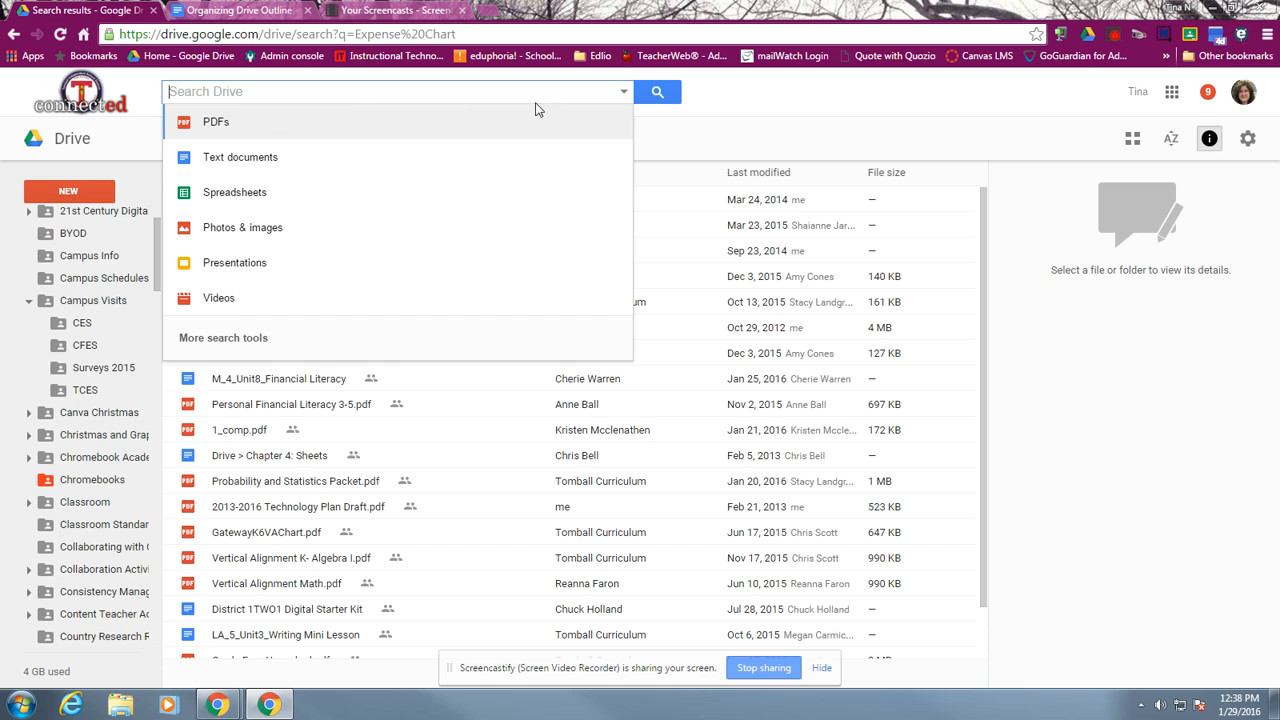
left_click(622, 94)
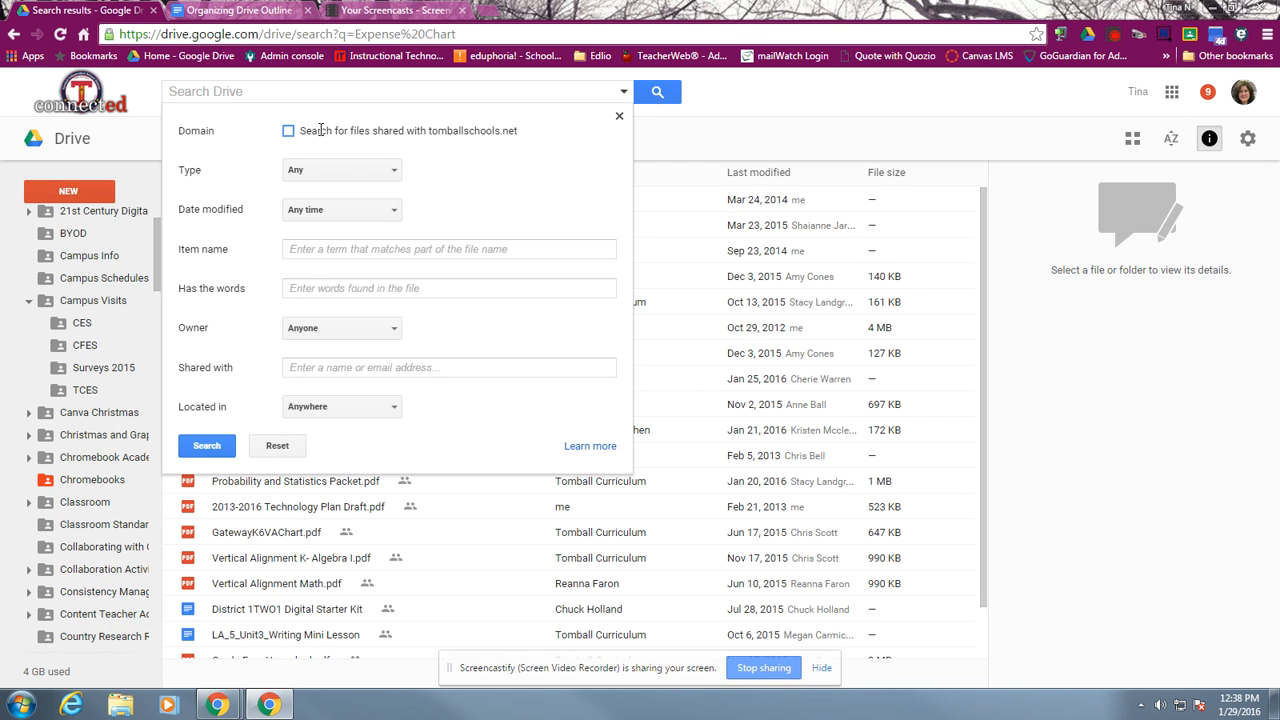
left_click(394, 172)
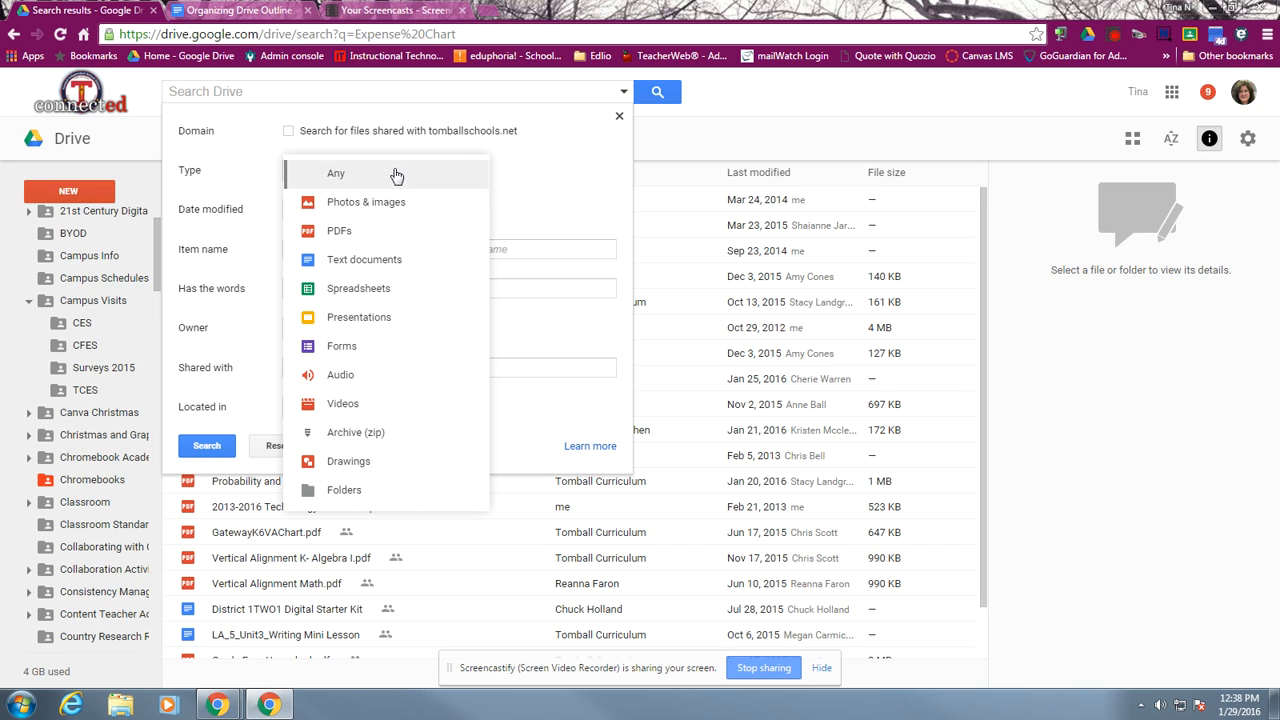
left_click(360, 288)
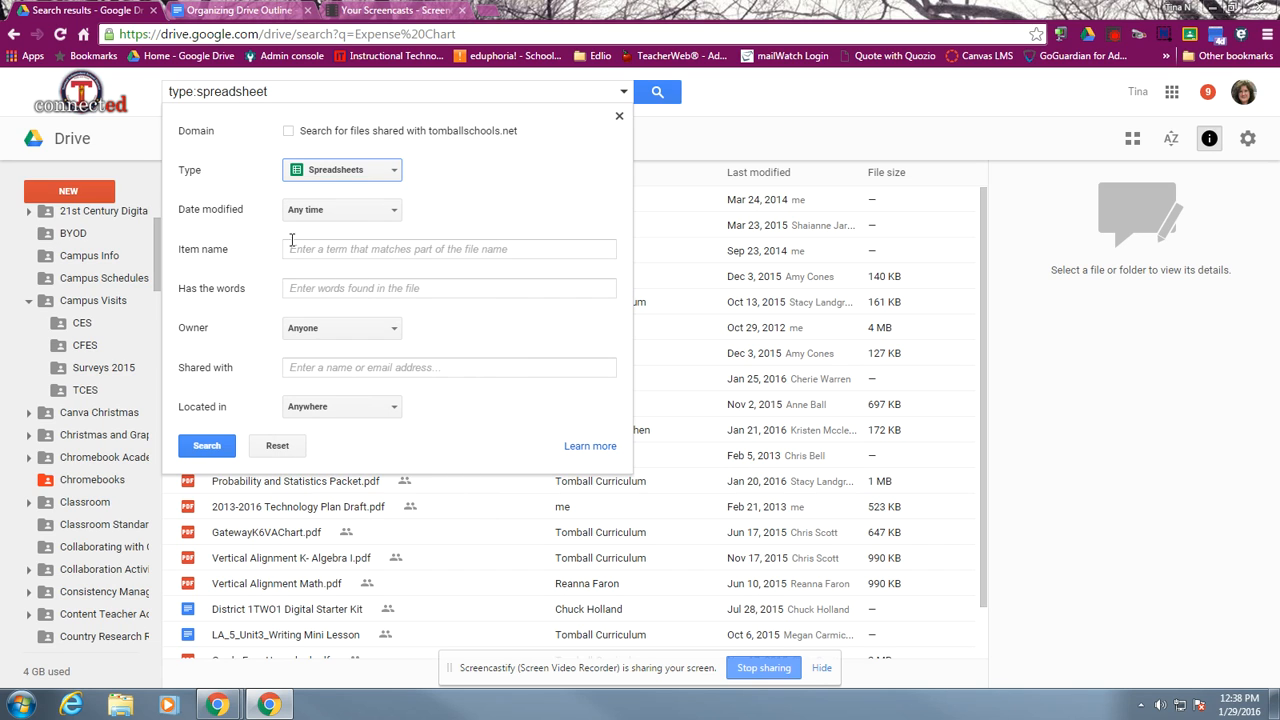
Limit the spreadsheet search to files owned by me, run it, and browse the results
left_click(378, 341)
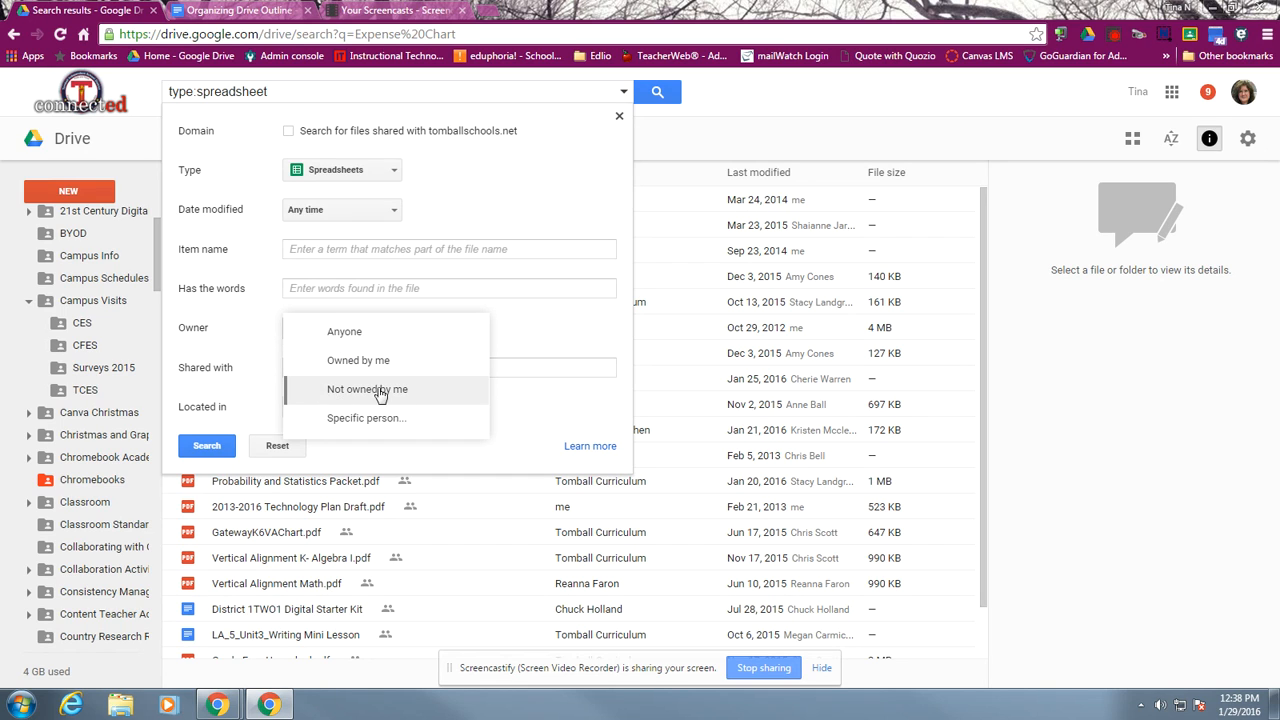
left_click(352, 364)
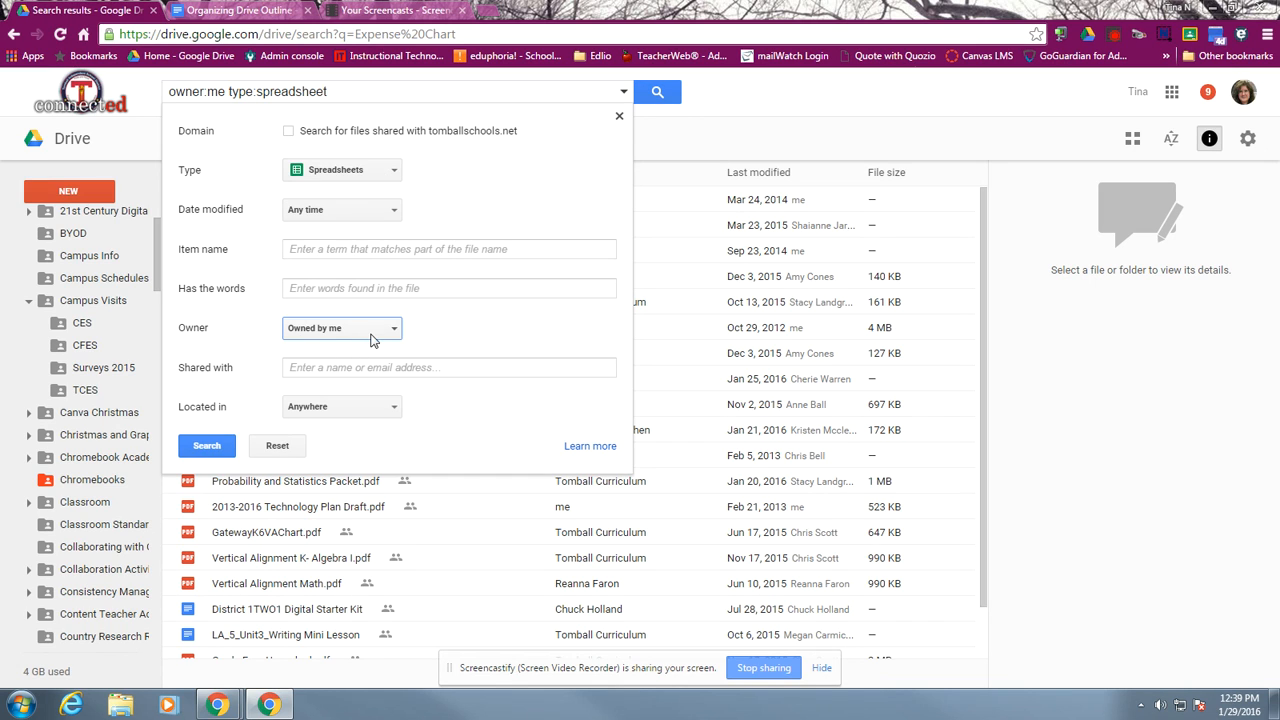
left_click(380, 214)
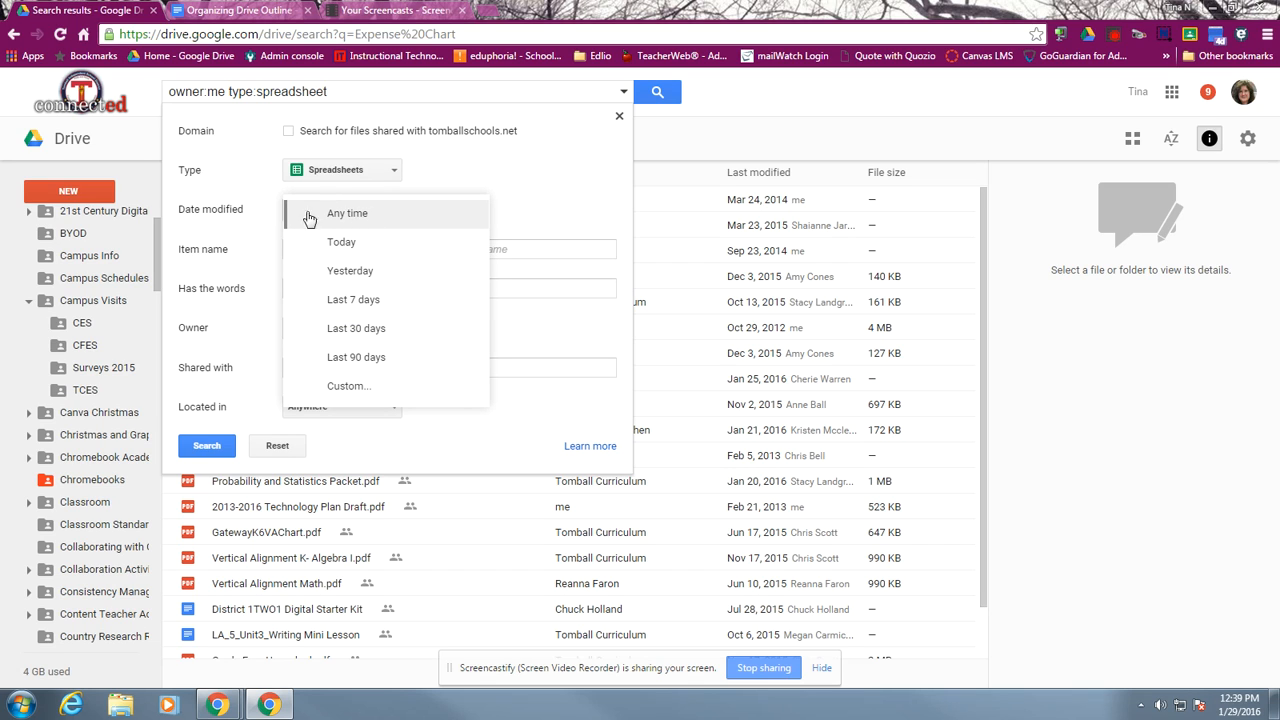
left_click(258, 216)
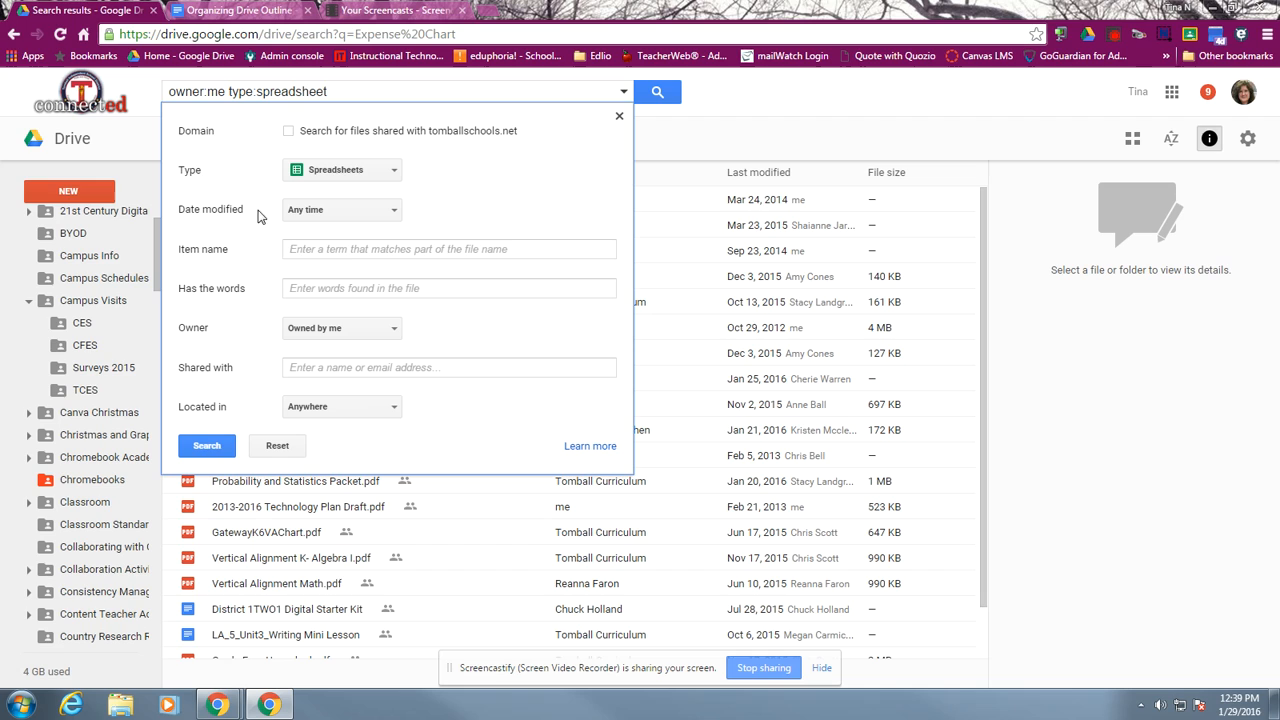
left_click(350, 253)
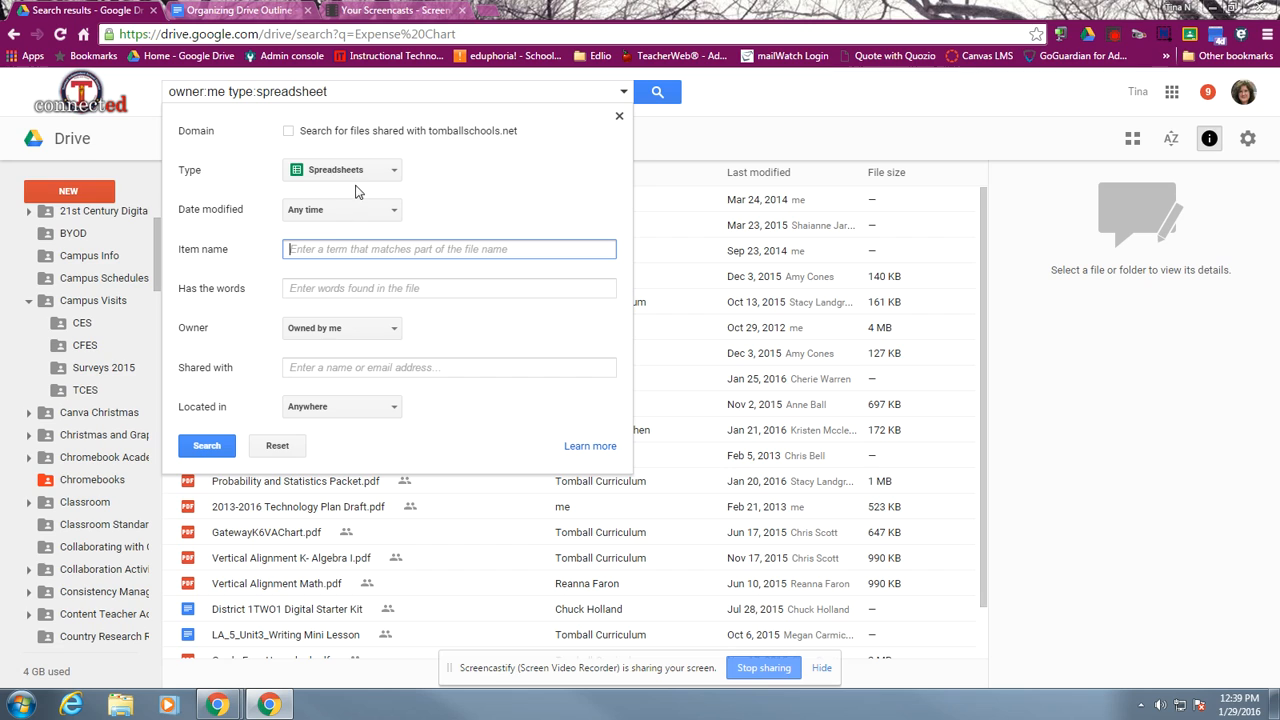
left_click(360, 415)
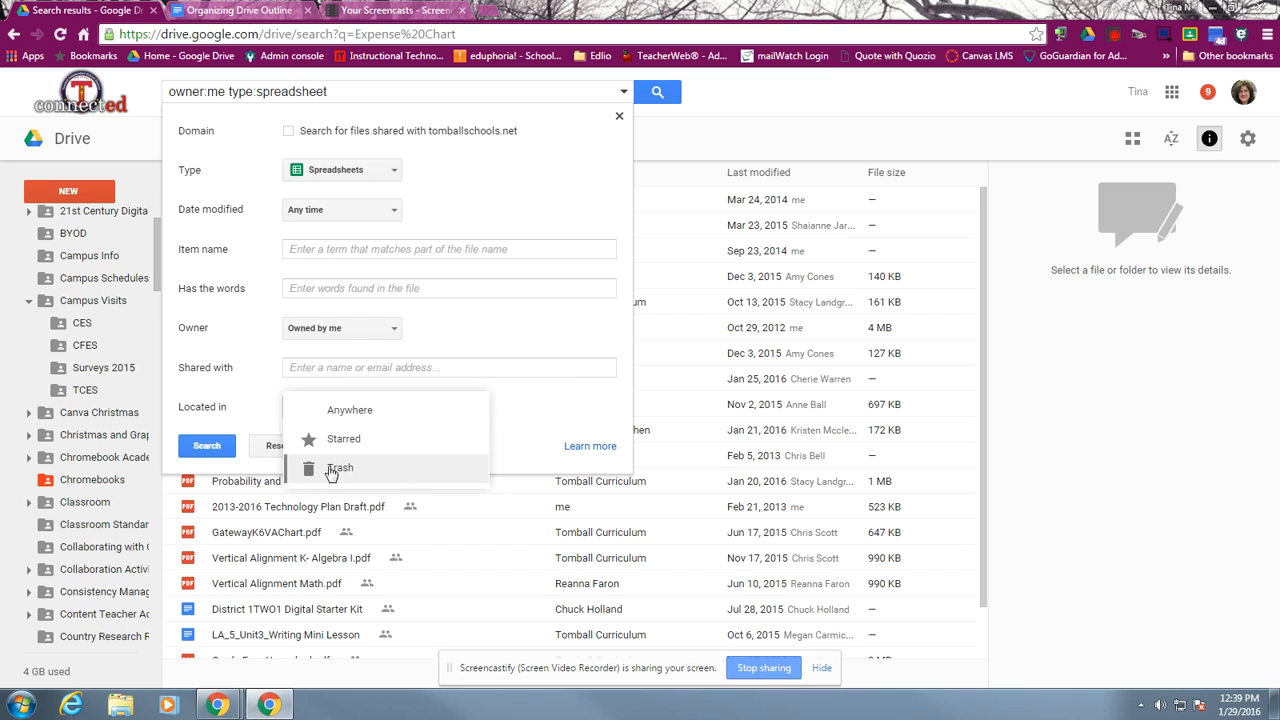
left_click(204, 450)
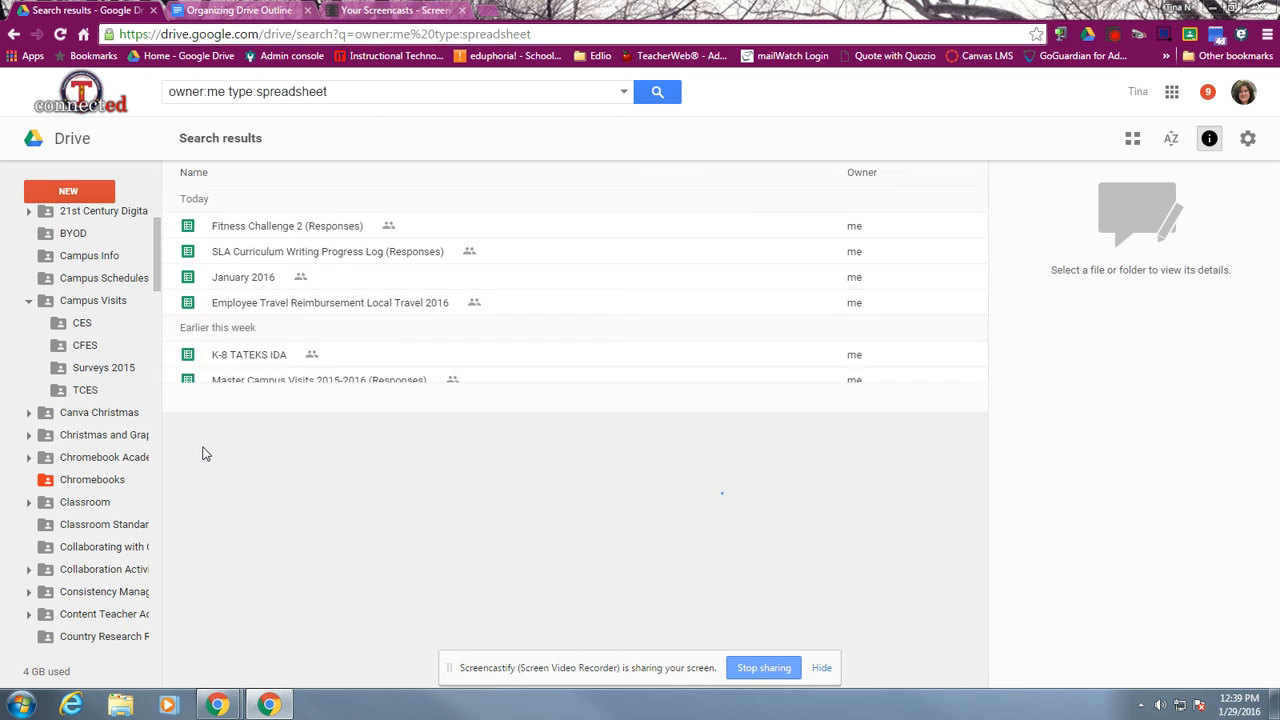
scroll(298, 390, "down", 6)
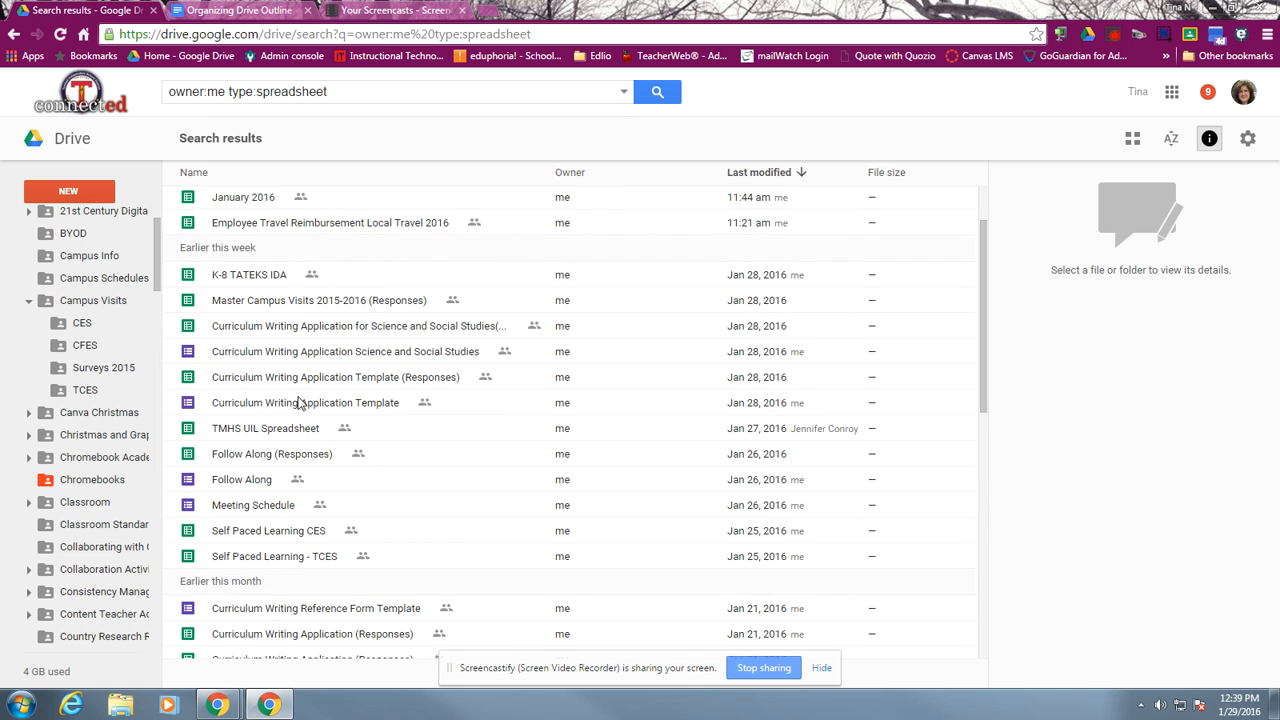
scroll(298, 432, "down", 3)
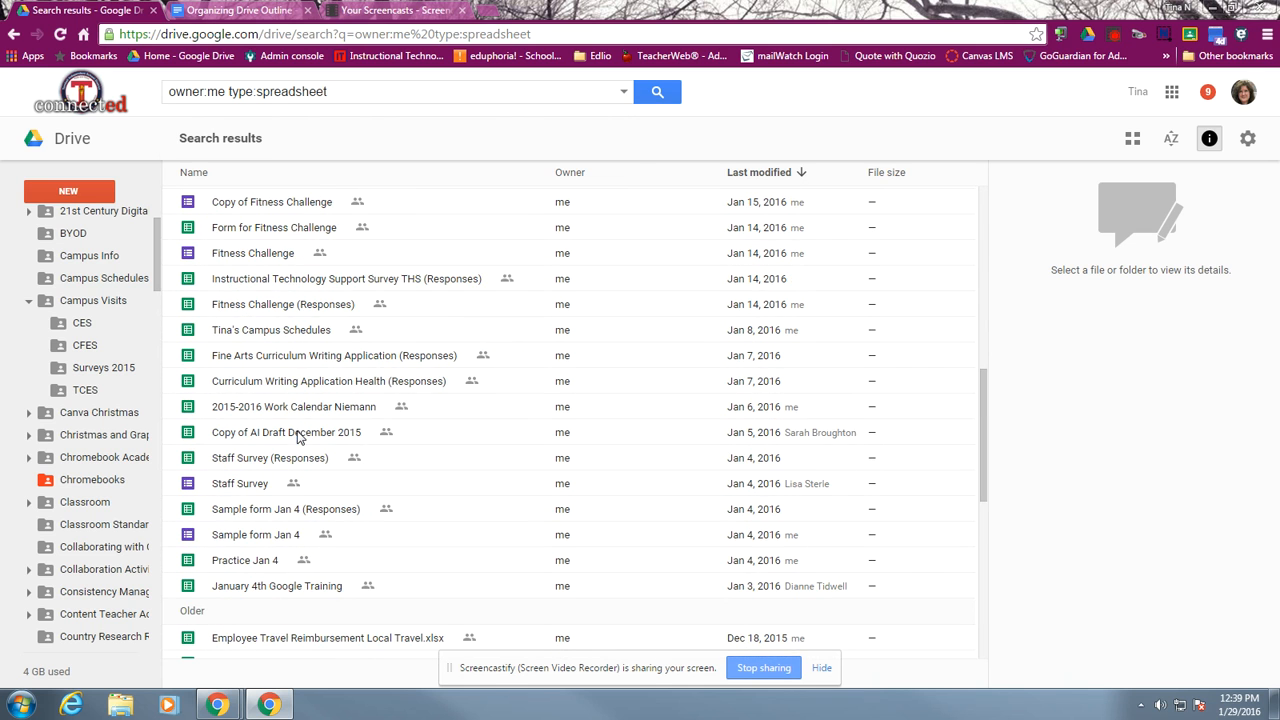
scroll(297, 440, "up", 6)
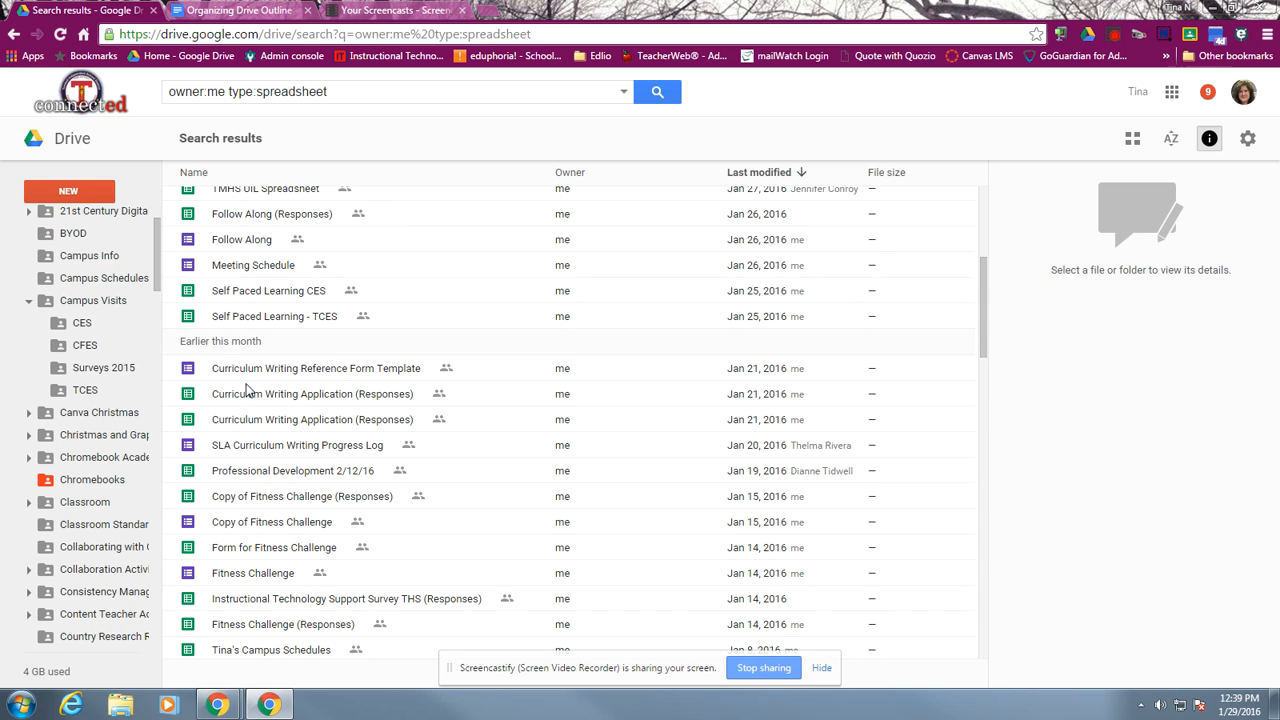
scroll(247, 390, "up", 3)
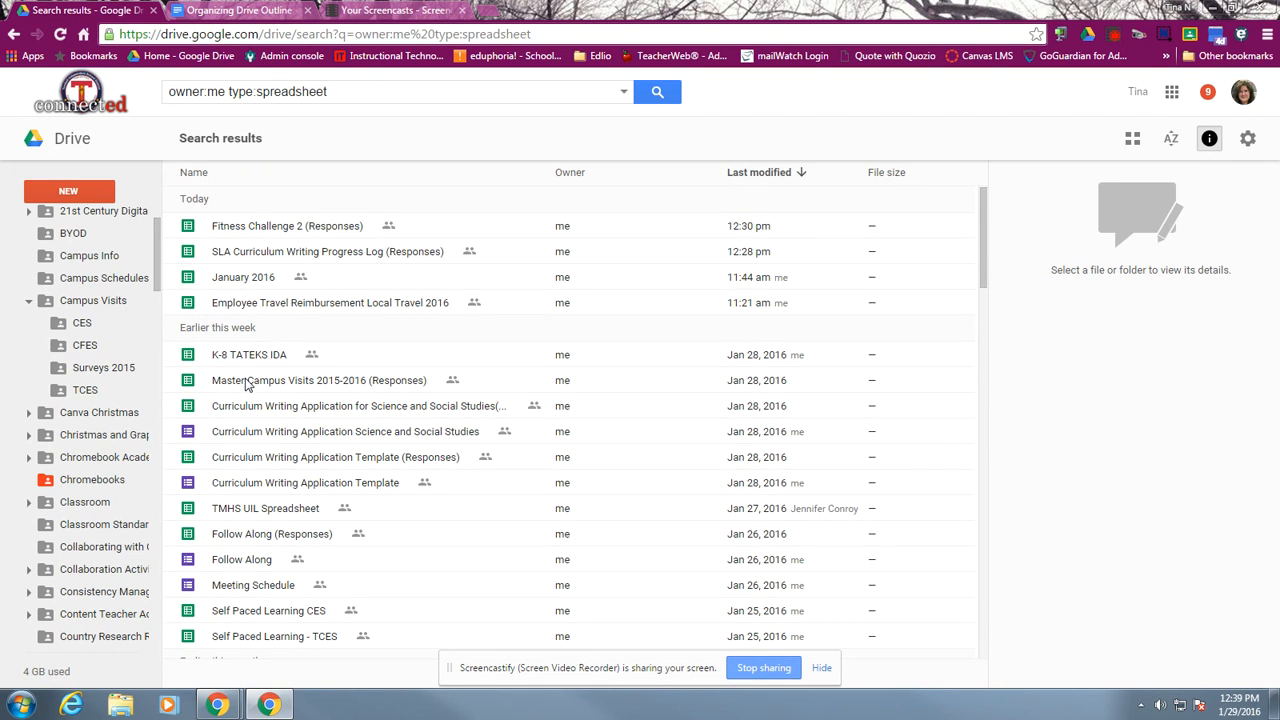
Change the advanced search's file type to PDFs and run the search for files owned by me
left_click(623, 92)
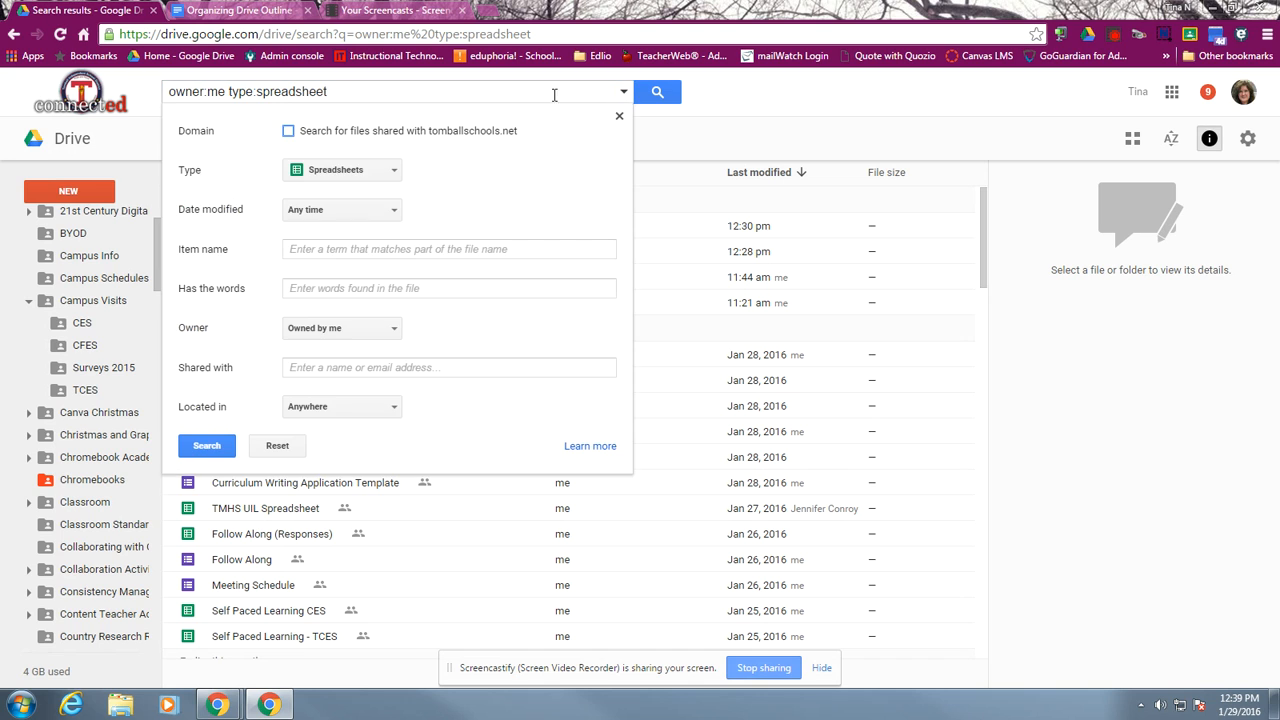
left_click(350, 172)
left_click(330, 156)
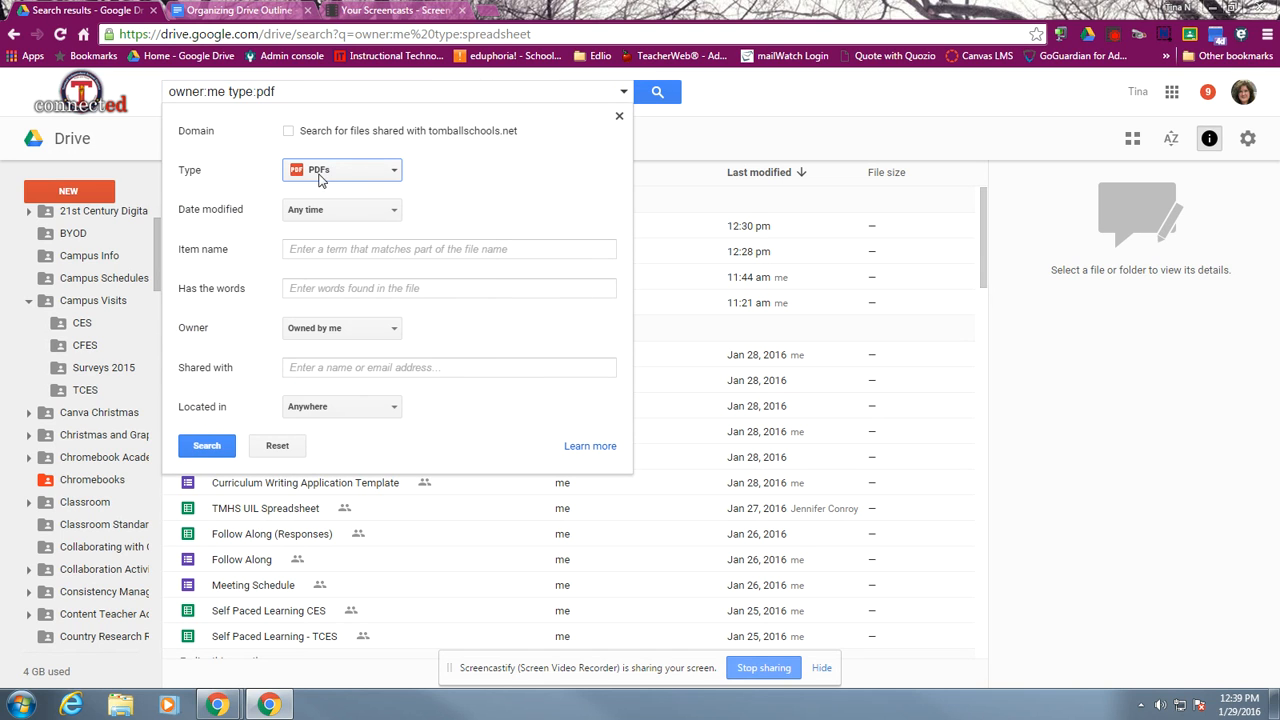
left_click(210, 446)
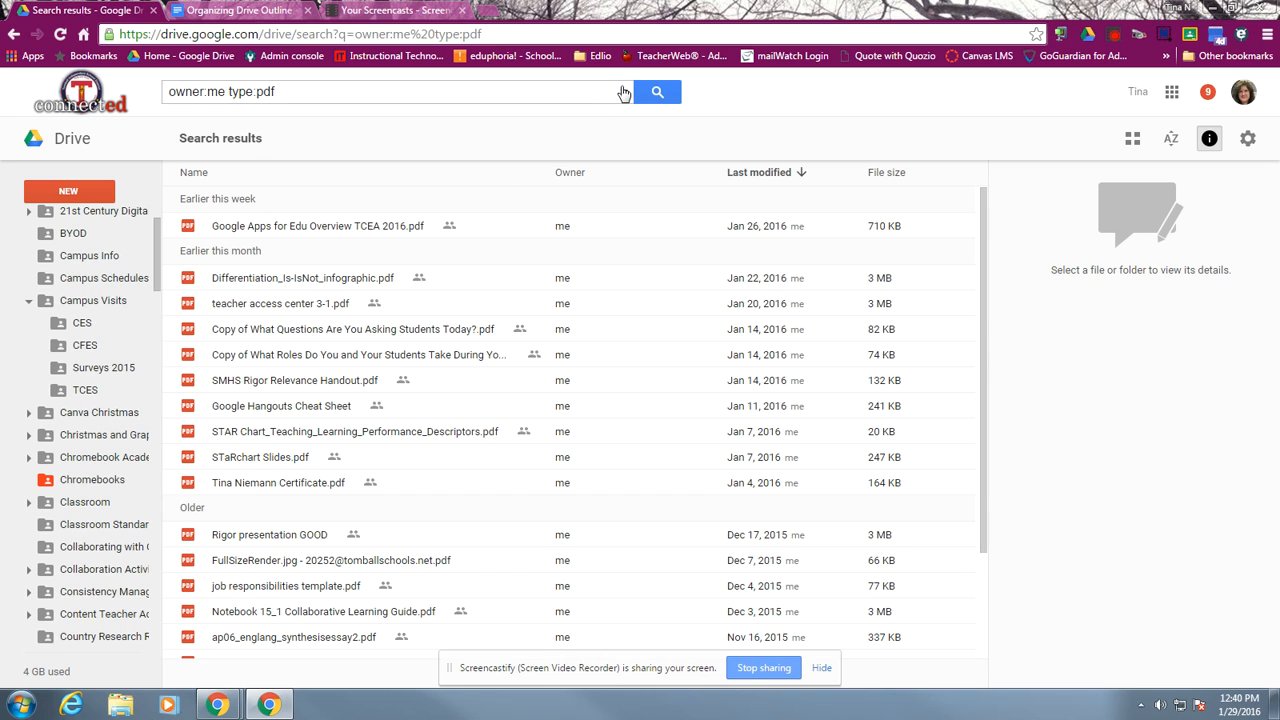
Change the advanced search's file type to Text documents and run the search for files owned by me
left_click(623, 92)
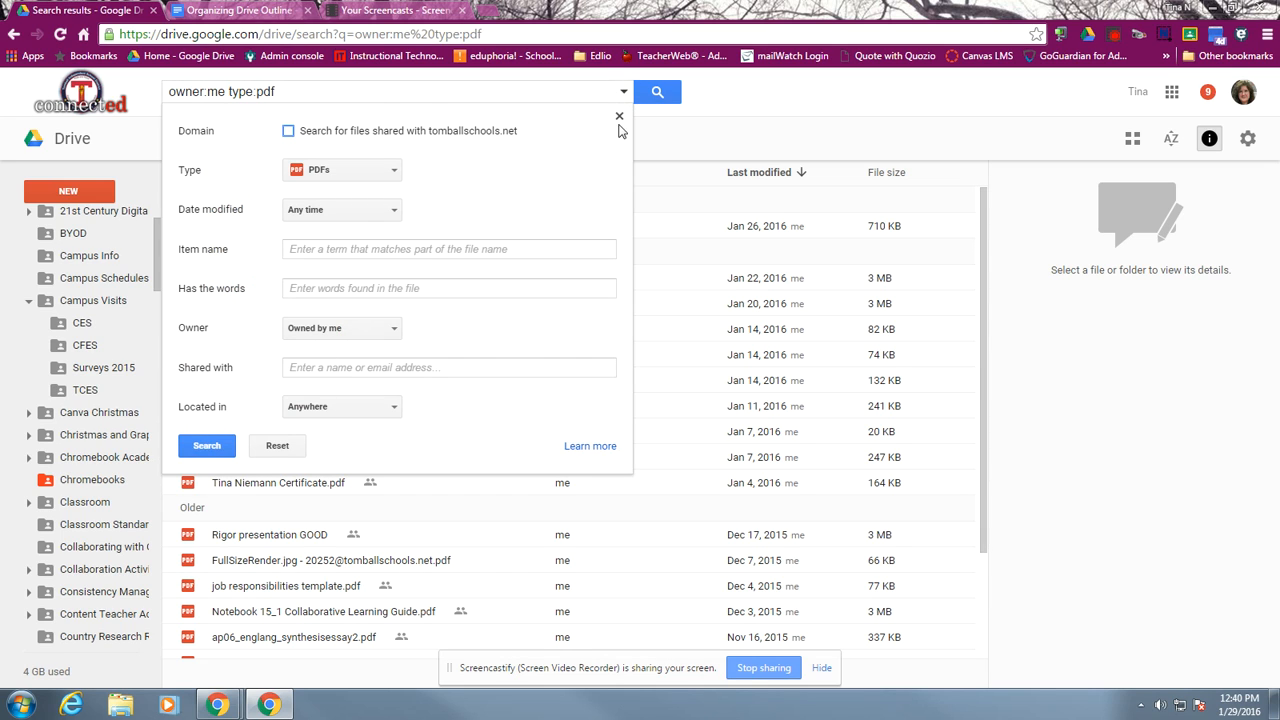
left_click(623, 92)
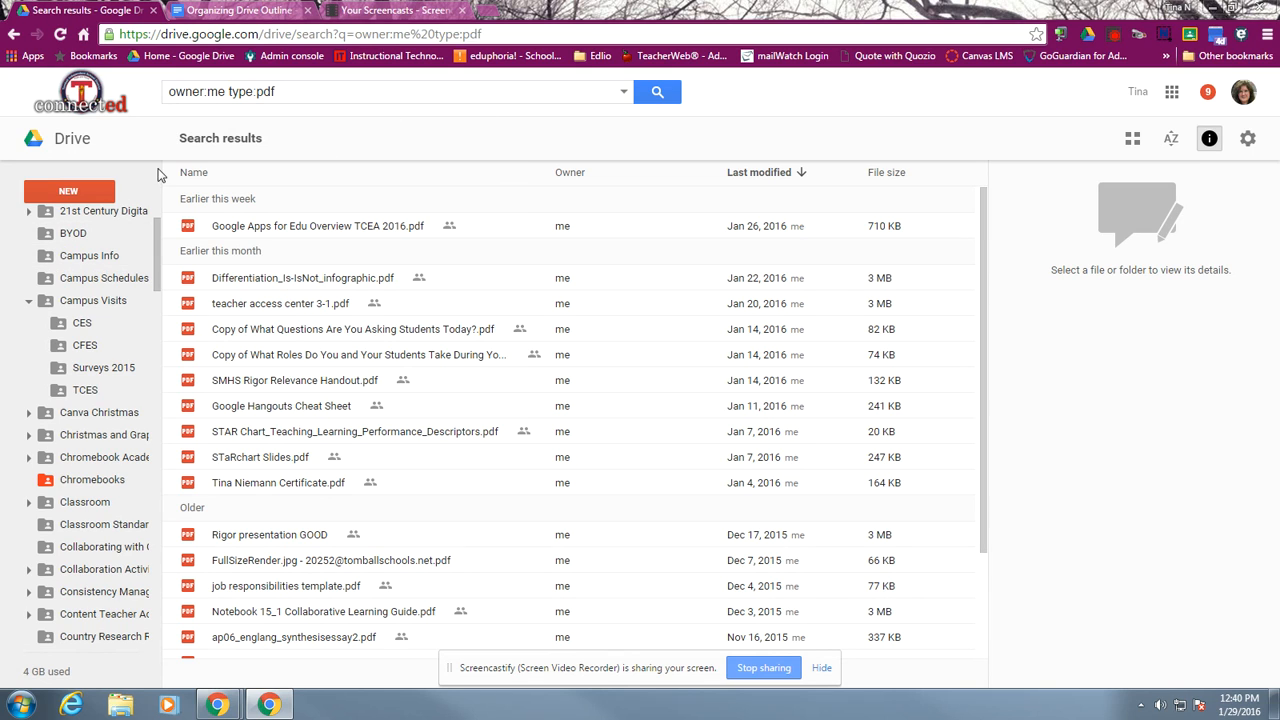
left_click(623, 91)
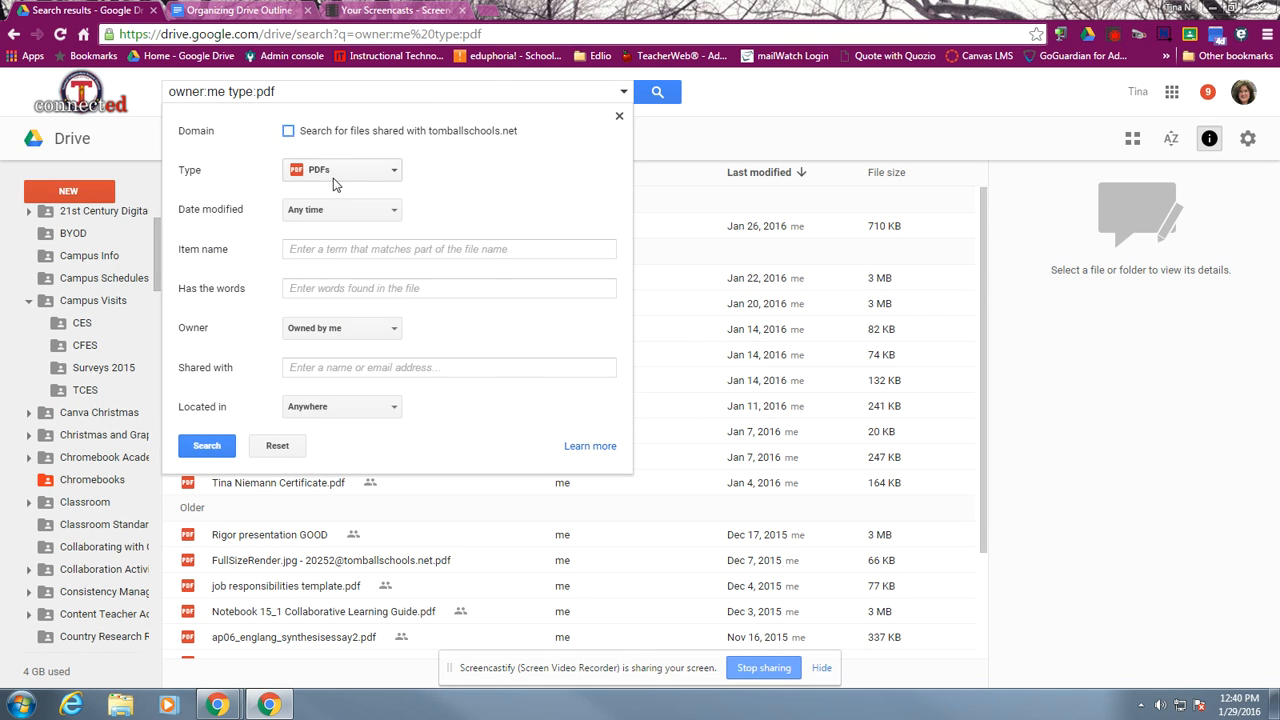
left_click(333, 175)
left_click(330, 203)
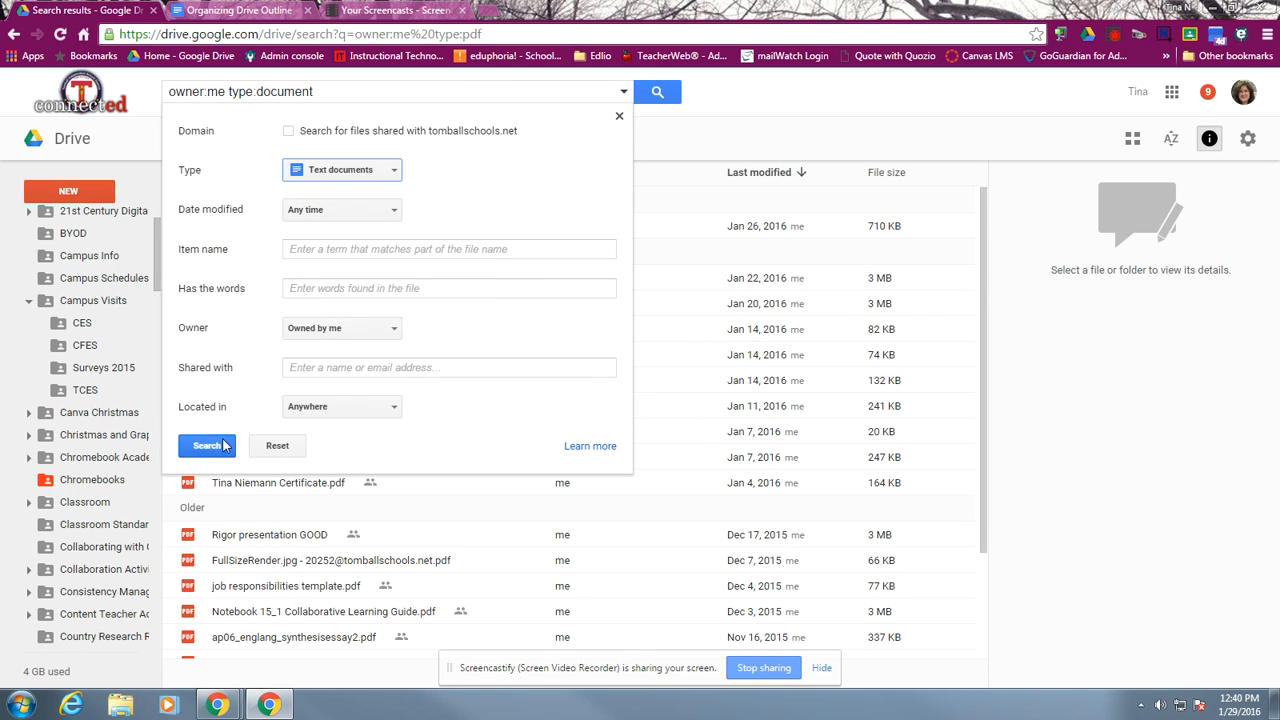
left_click(185, 443)
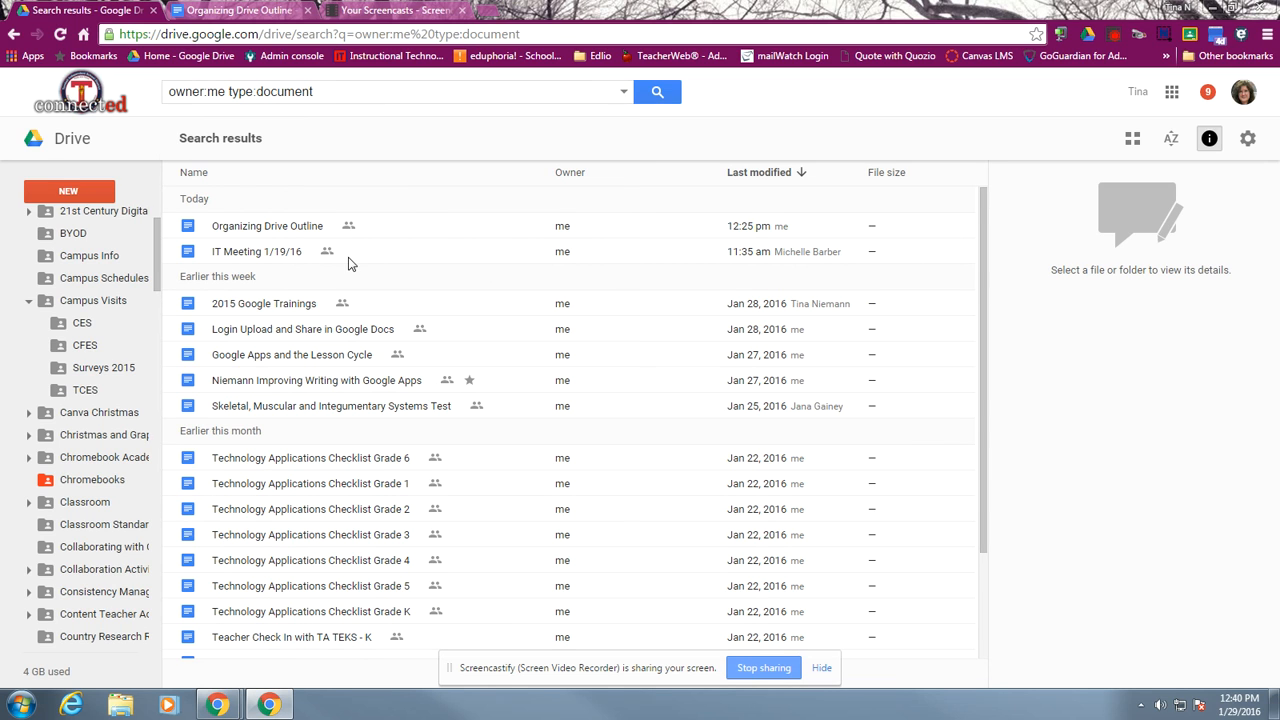
Open the advanced sharing settings of the 2015 Google Trainings document and show the permission choices for the existing collaborator
left_click(287, 311)
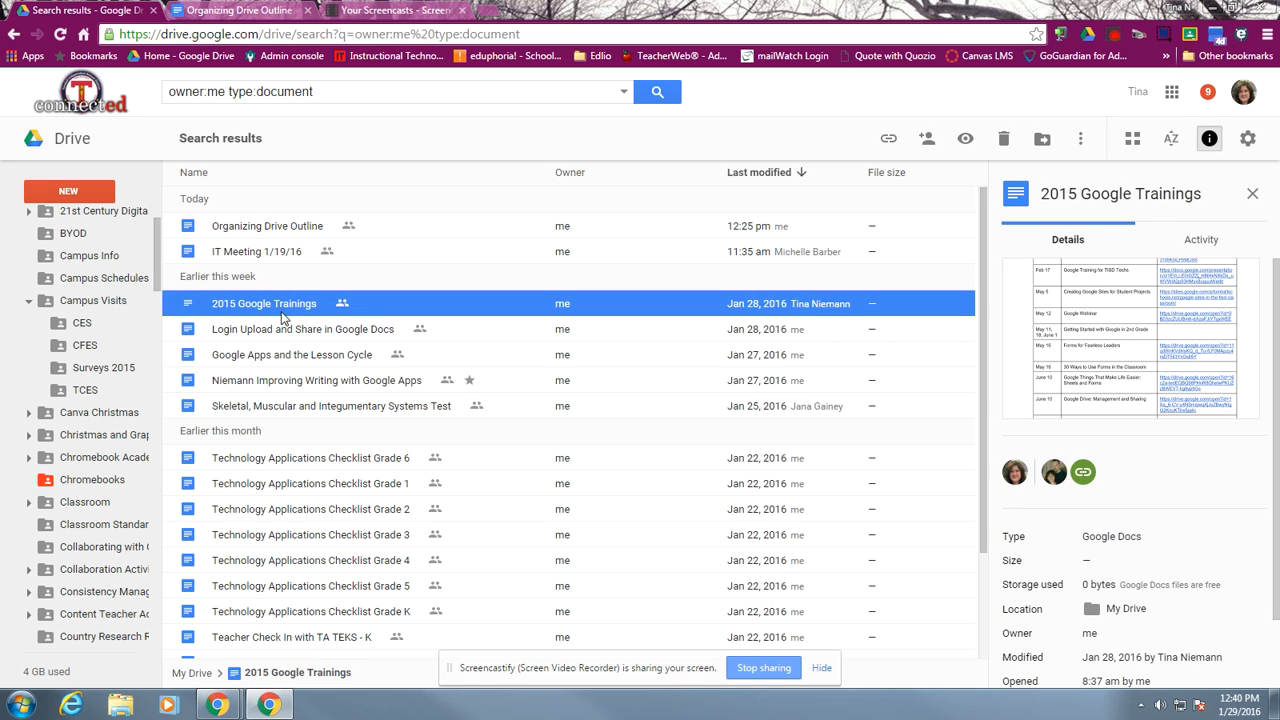
left_click(926, 143)
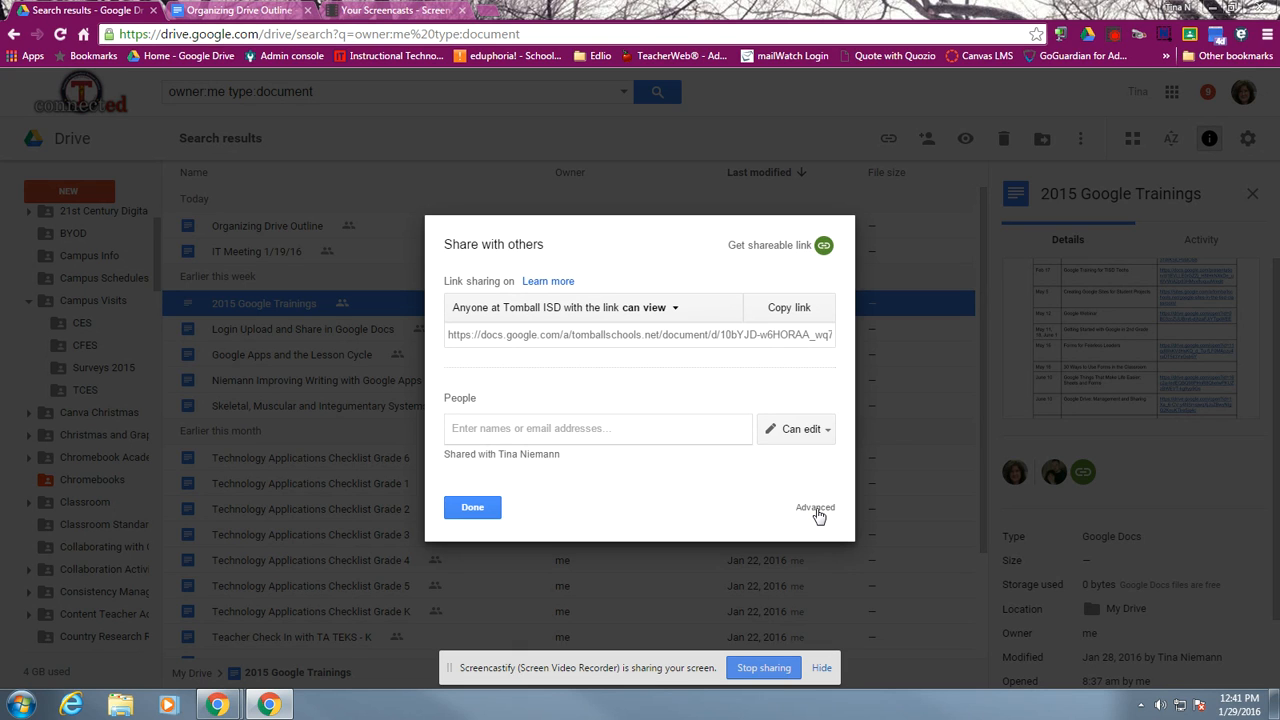
left_click(815, 508)
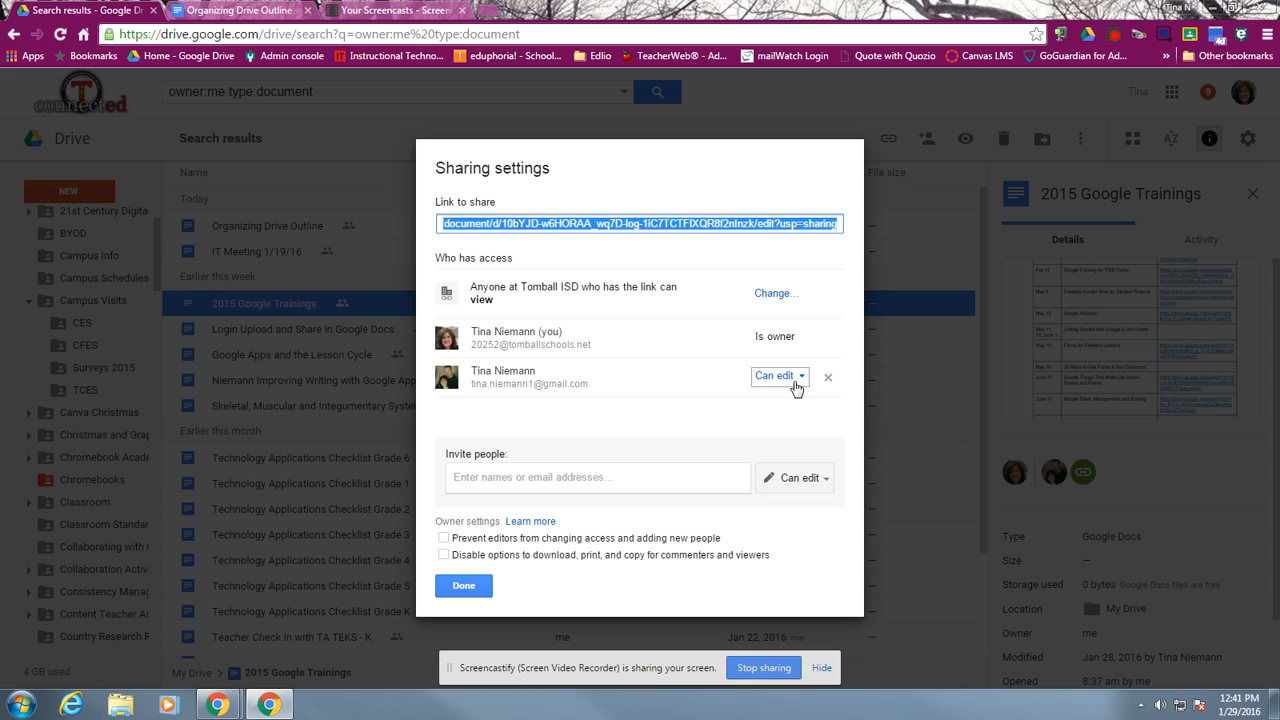
left_click(800, 380)
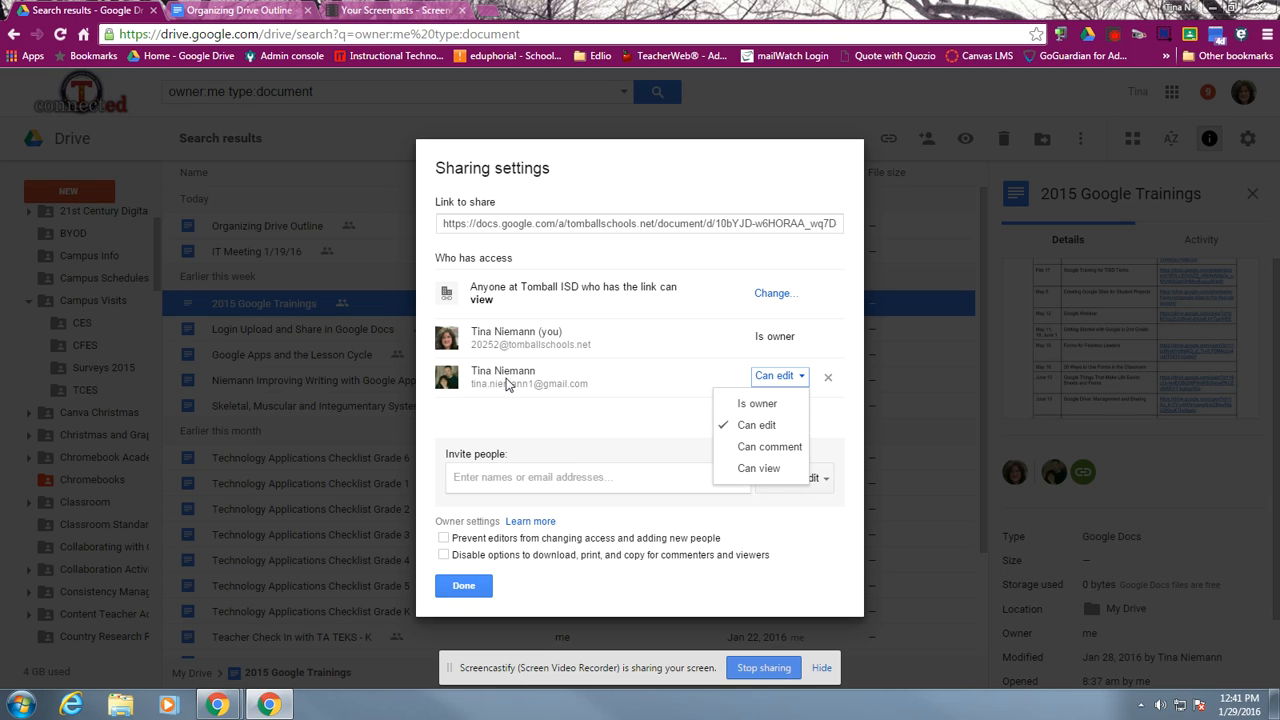
Add a colleague to the people invited to the document, choosing the suggested tomballschools.net account
left_click(492, 476)
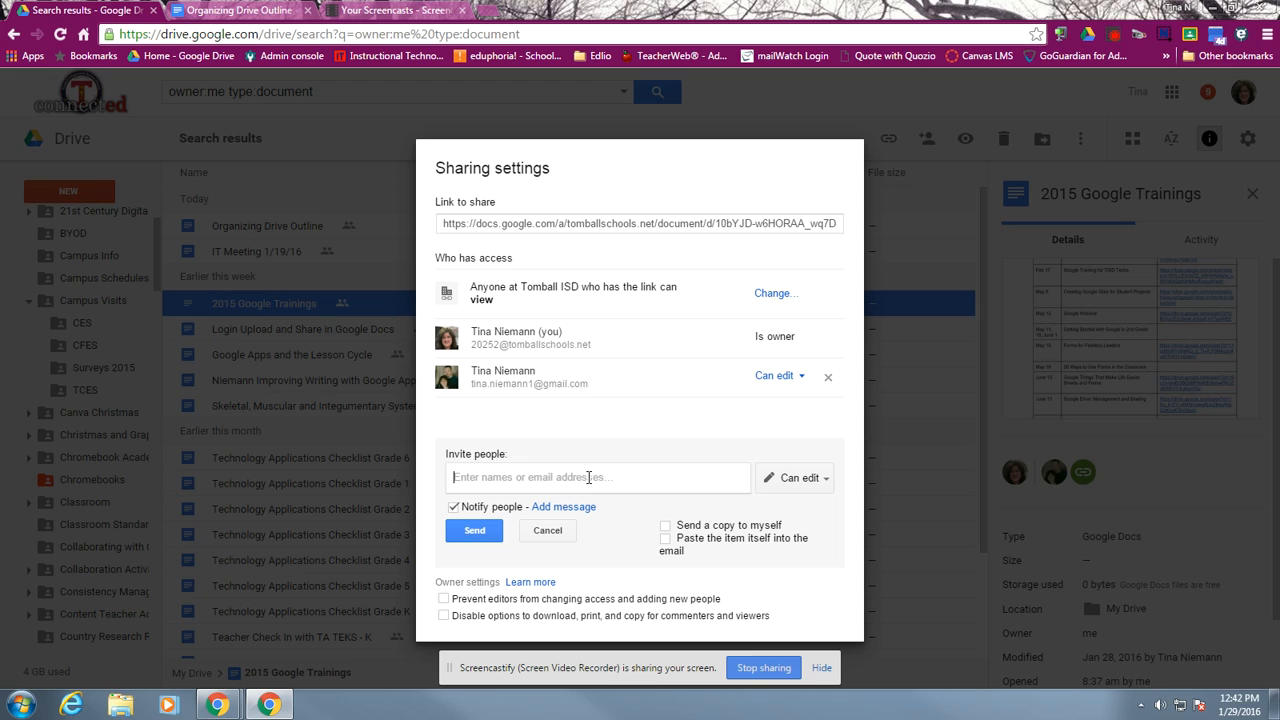
type("sarah")
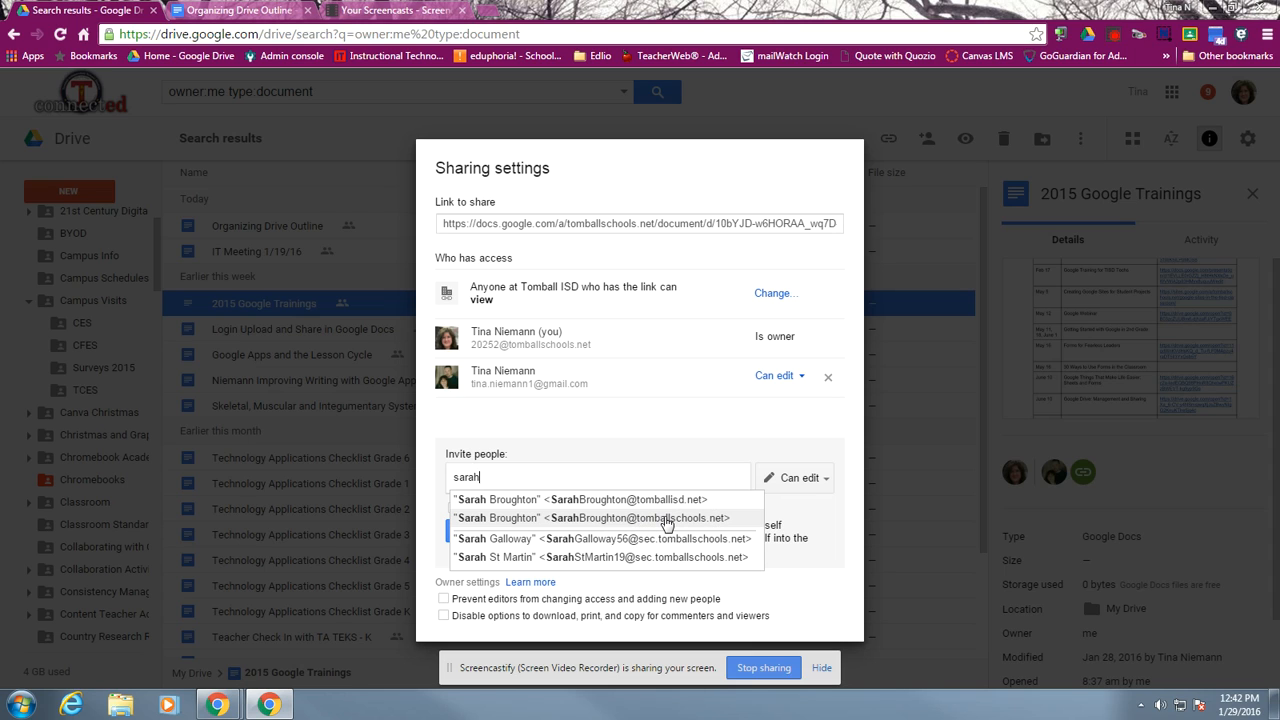
left_click(666, 522)
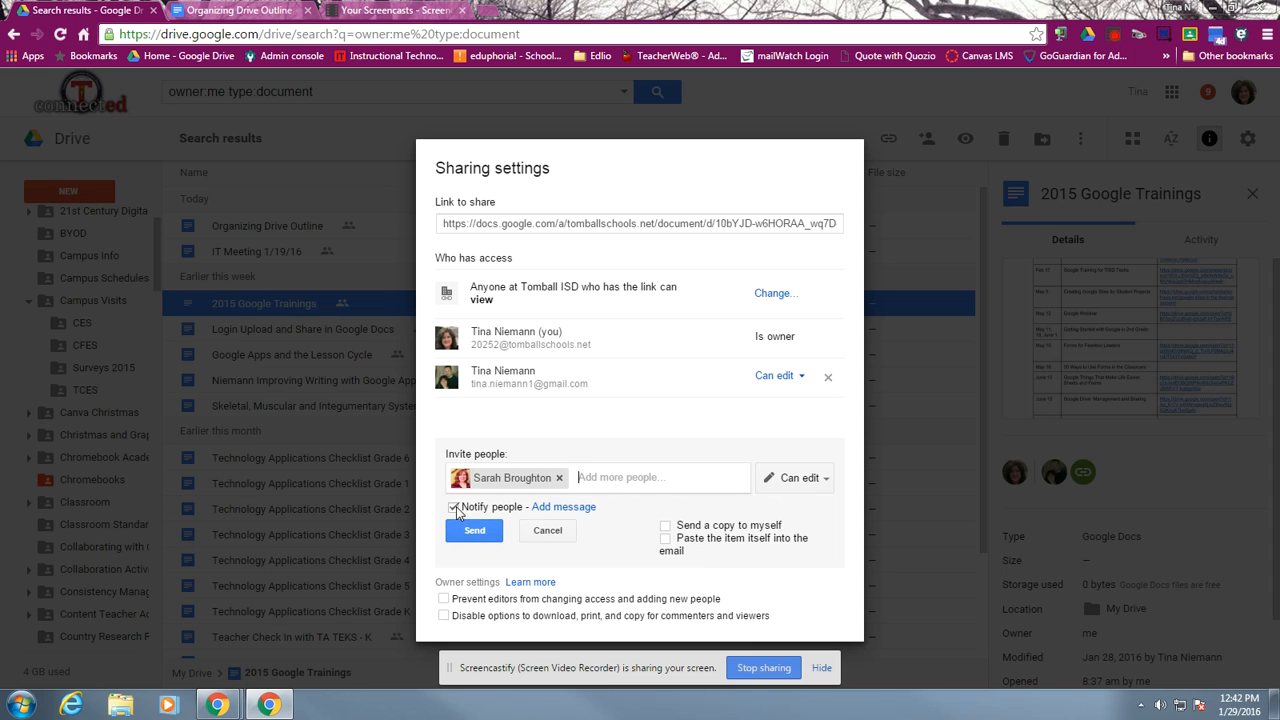
Add the invitation message "These are the training we did in 2015", using the suggested spelling "training"
left_click(561, 508)
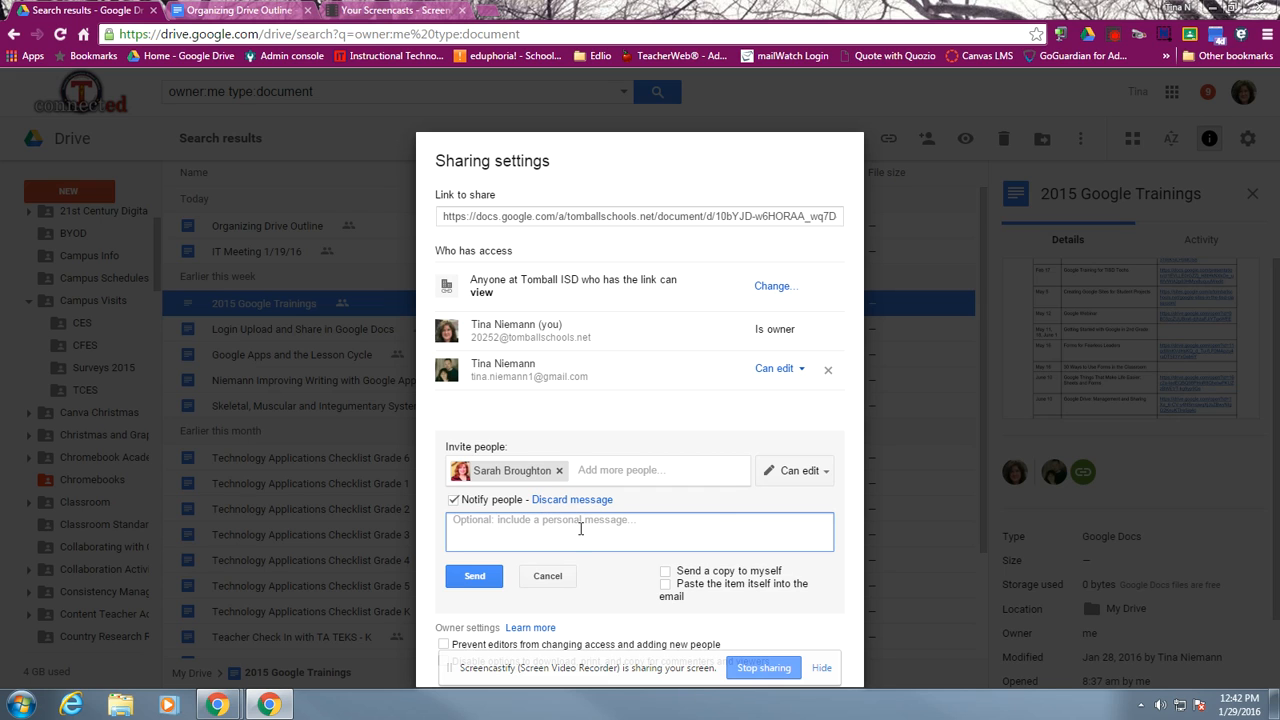
type("These are the d")
key("BackSpace")
type("trainings we did")
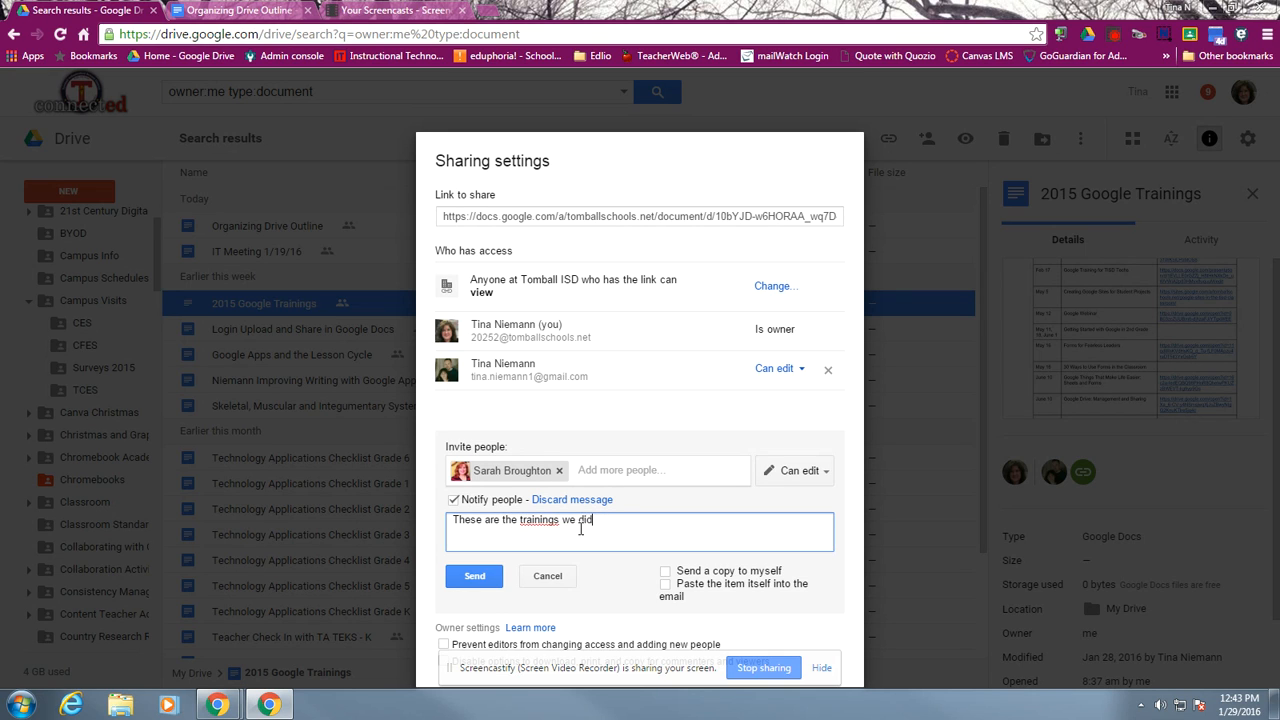
type(" in 2015")
right_click(550, 522)
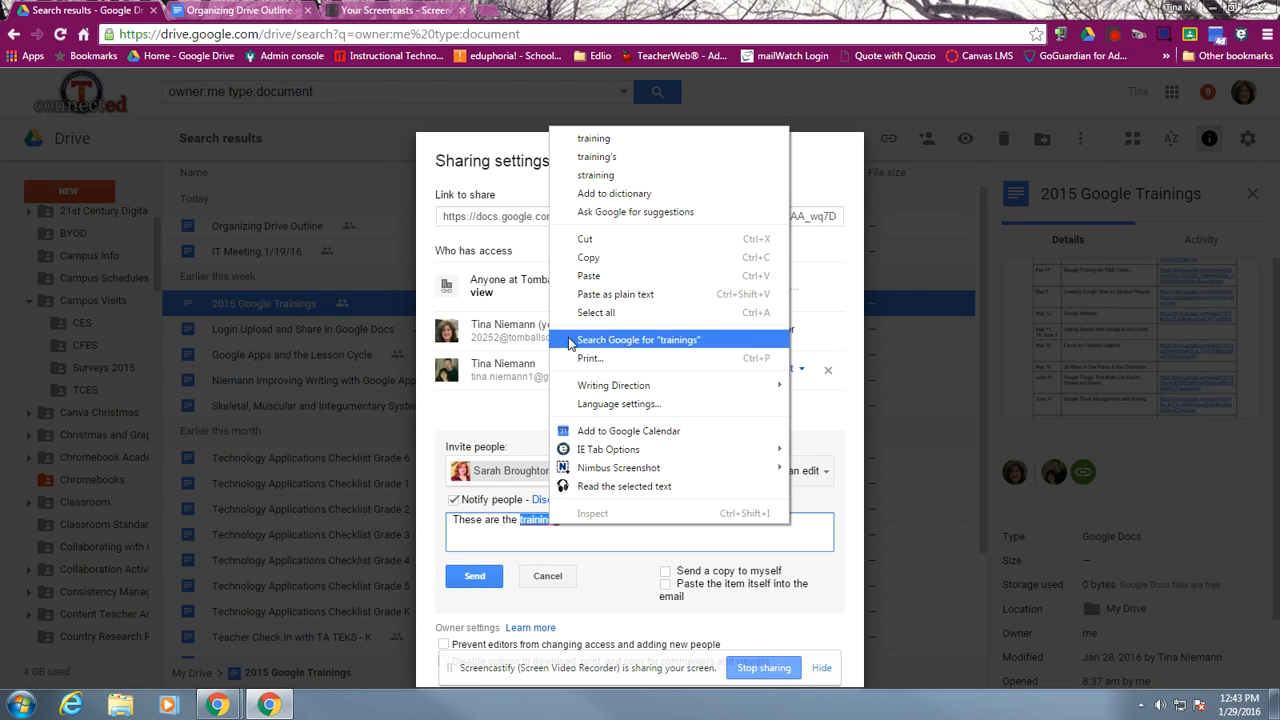
left_click(580, 138)
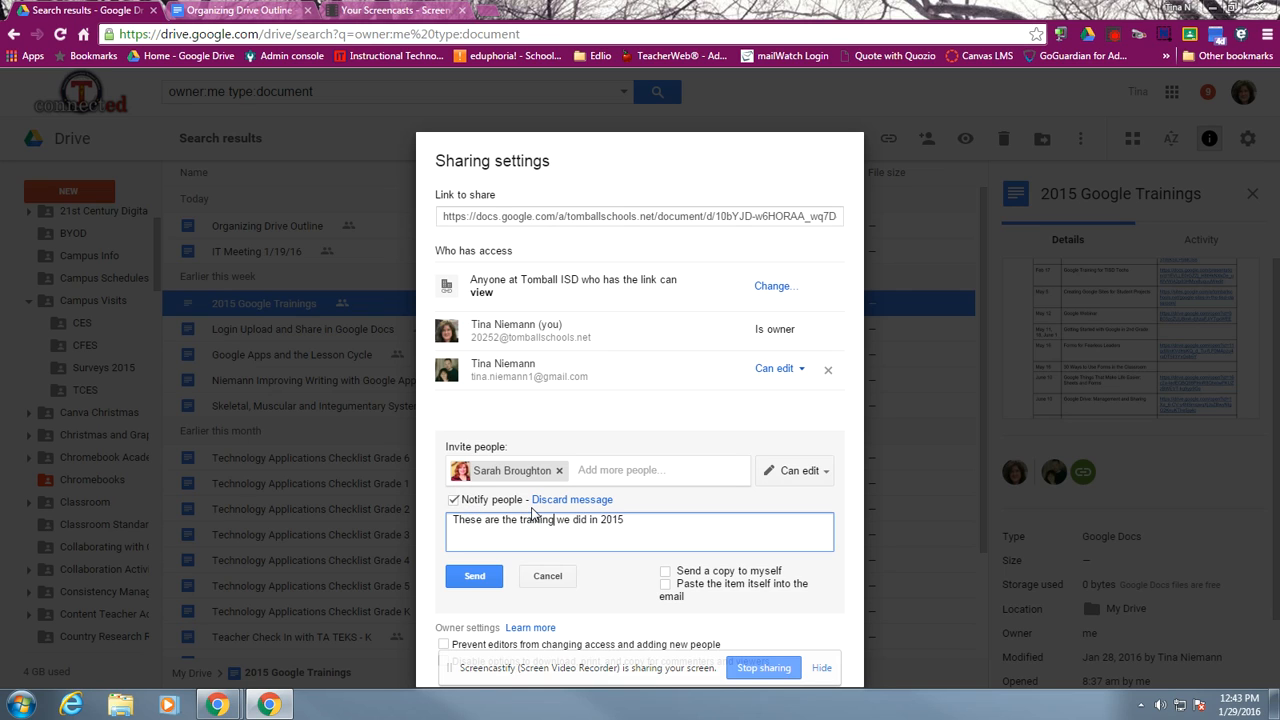
Turn off notifying the invited colleague and open the link sharing options for the 2015 Google Trainings document
left_click(454, 501)
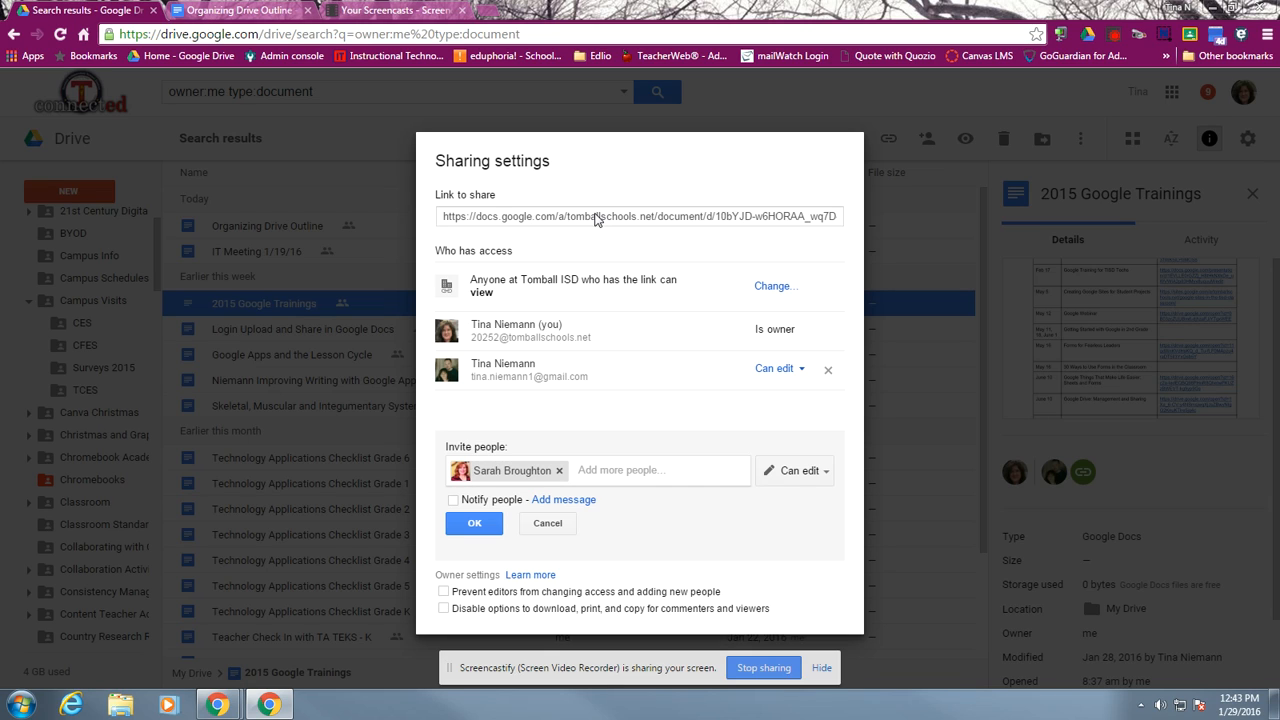
left_click(775, 288)
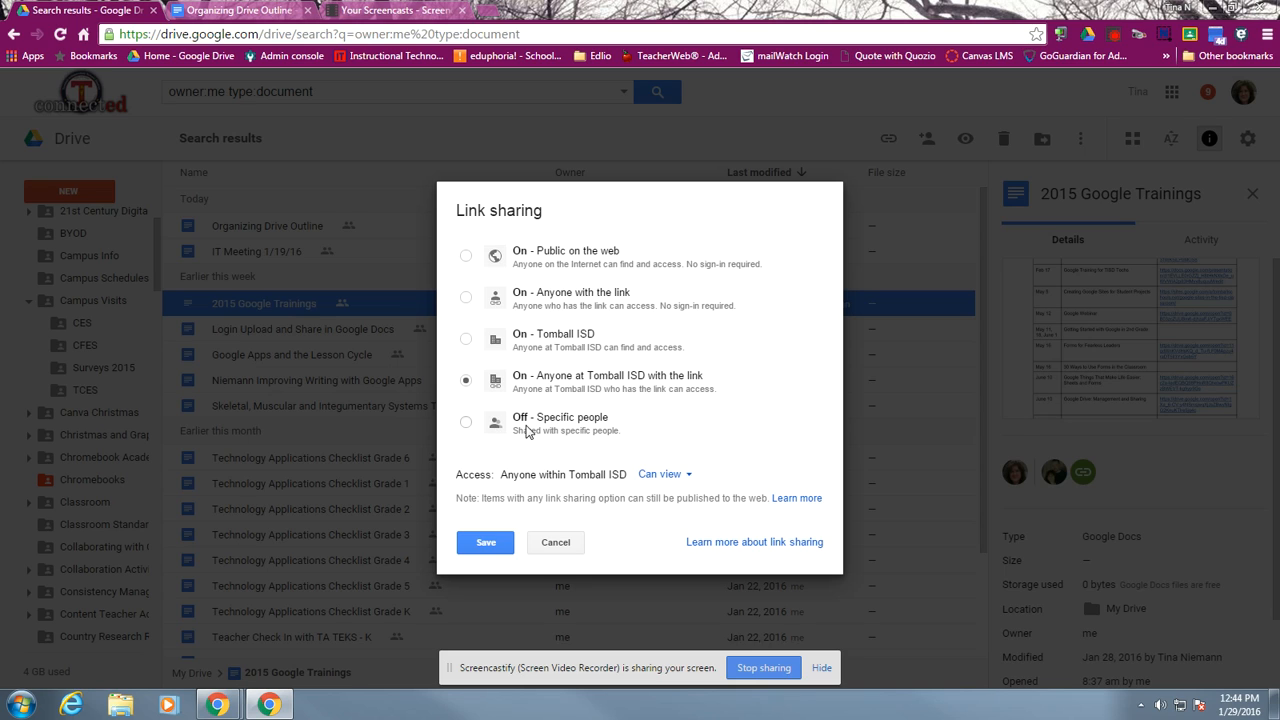
Try the link sharing levels Off - Specific people, On - Tomball ISD, On - Anyone with the link, and On - Public on the web
left_click(466, 422)
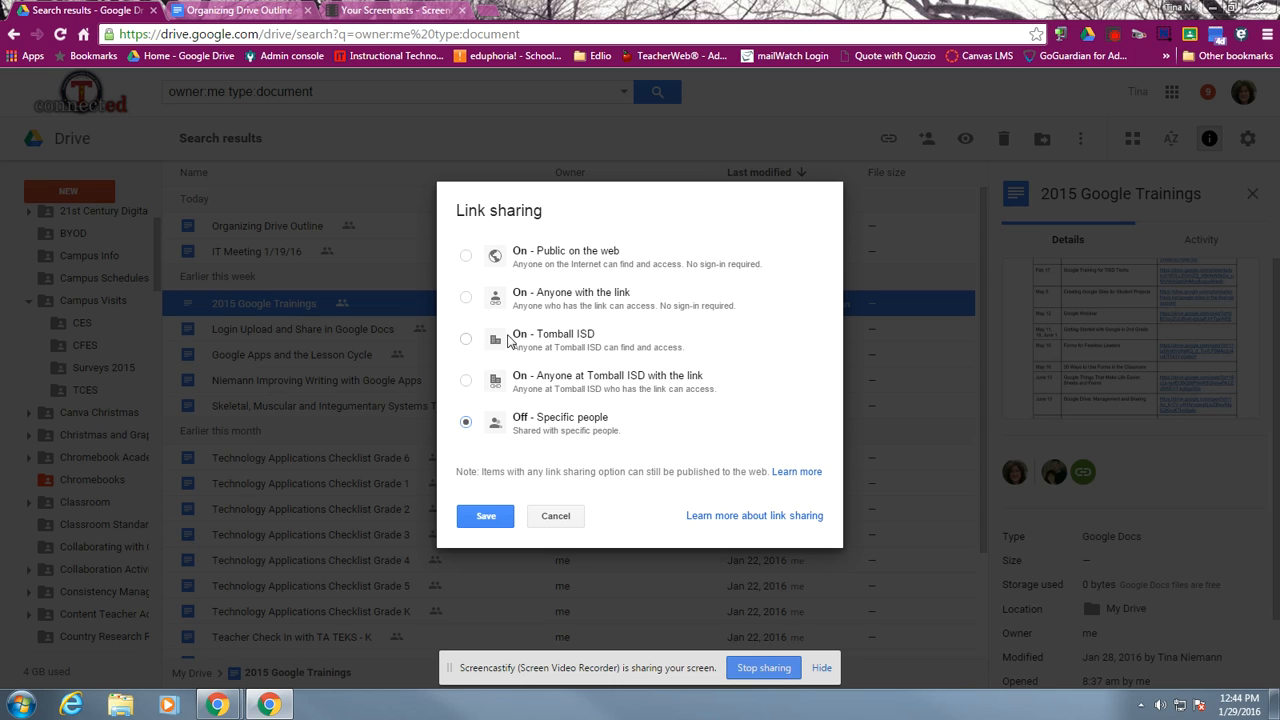
left_click(466, 340)
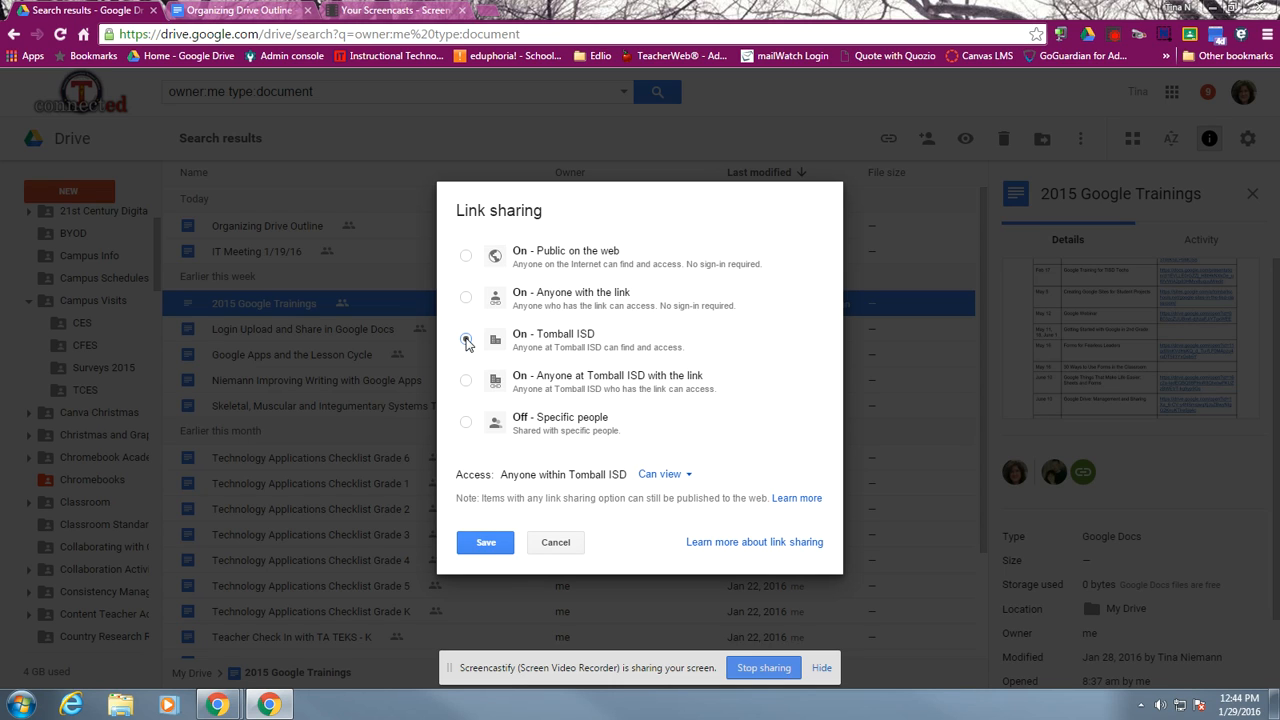
left_click(466, 340)
left_click(467, 297)
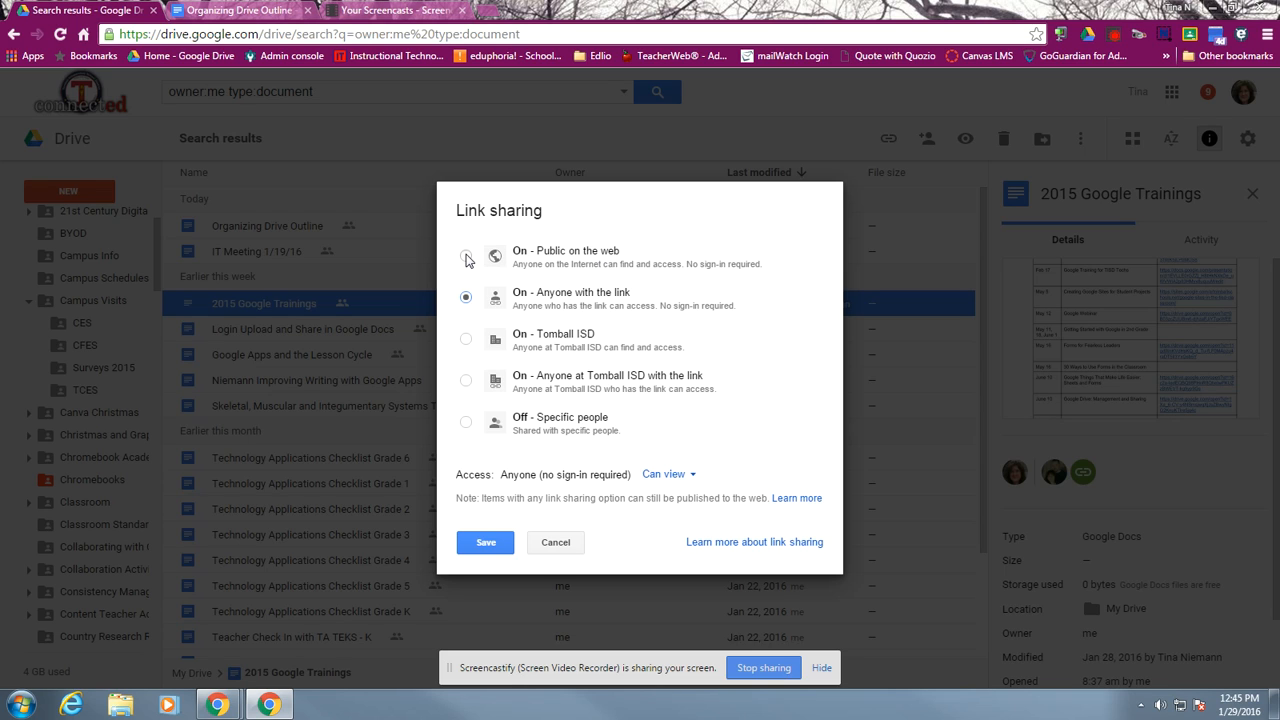
left_click(466, 258)
Set link sharing to Anyone at Tomball ISD with the link, with Can comment access, and save it
left_click(466, 381)
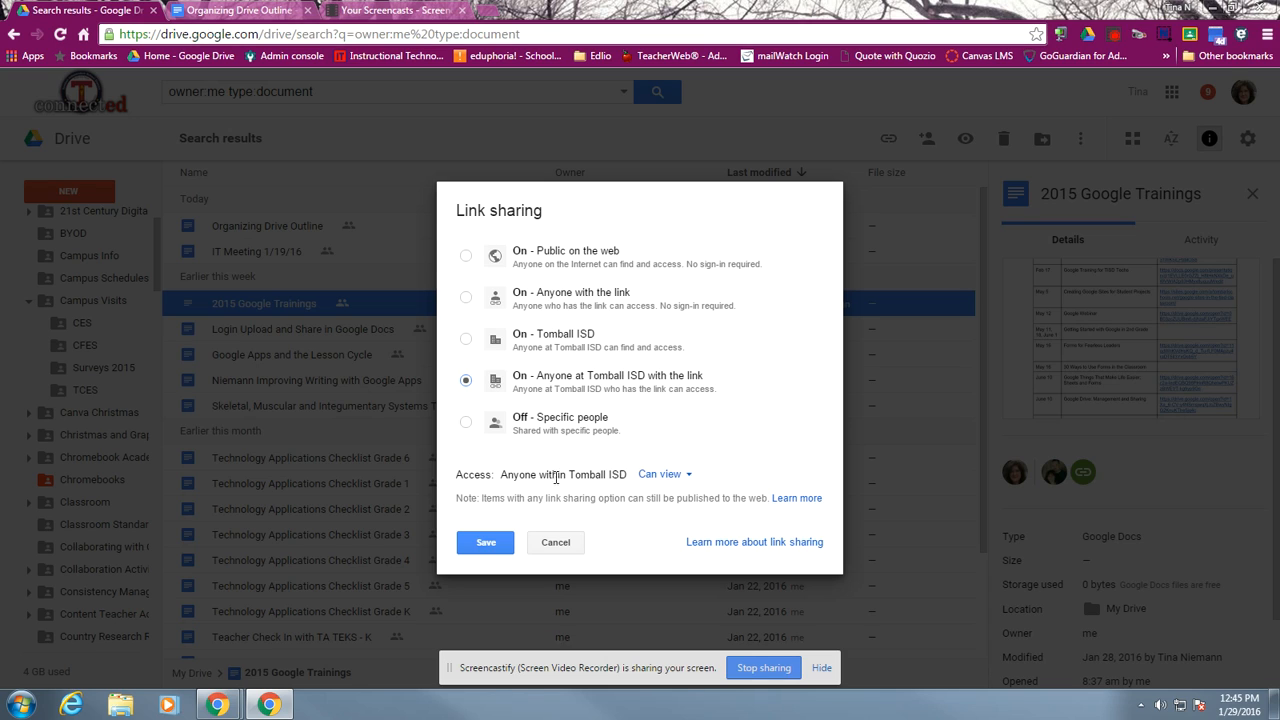
left_click(688, 476)
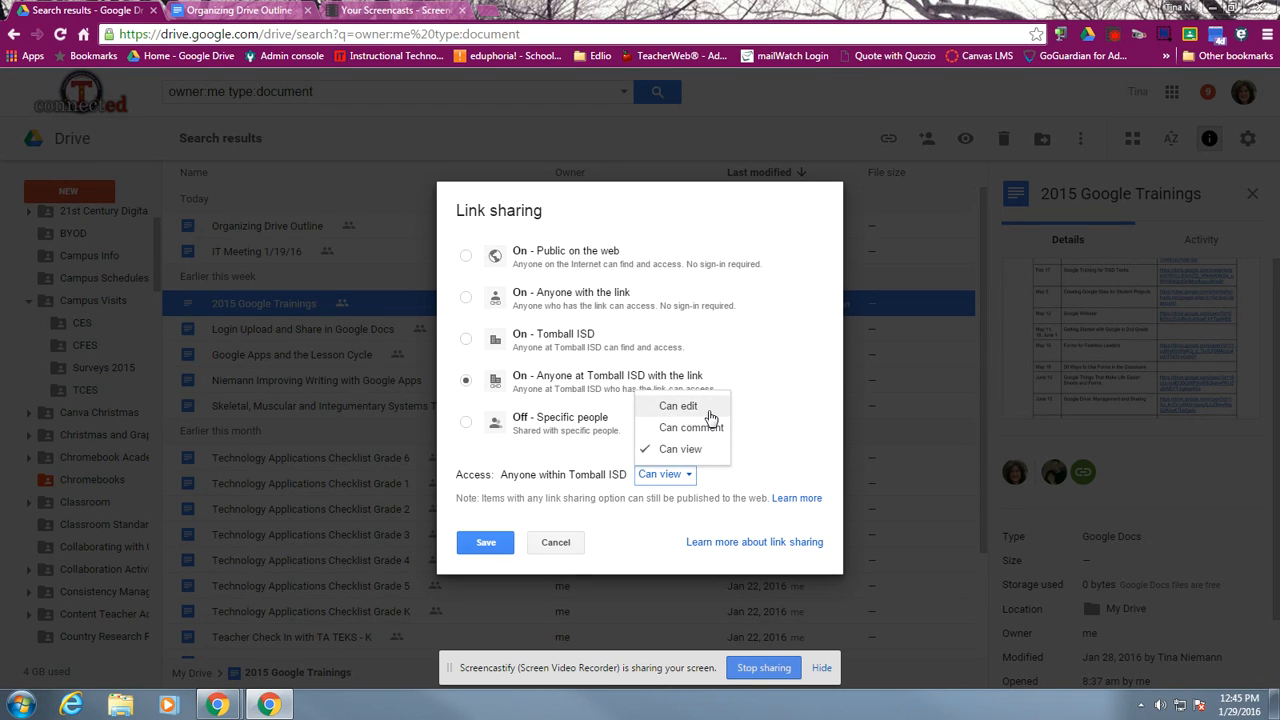
left_click(691, 428)
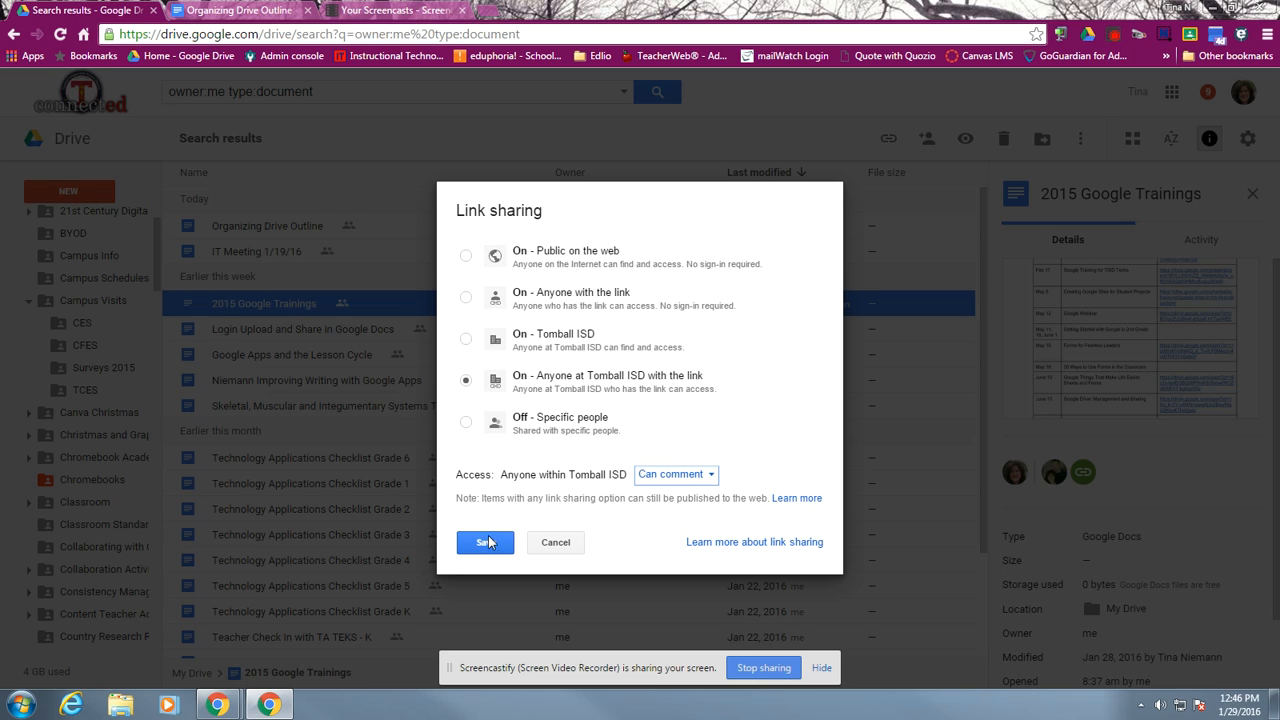
left_click(703, 479)
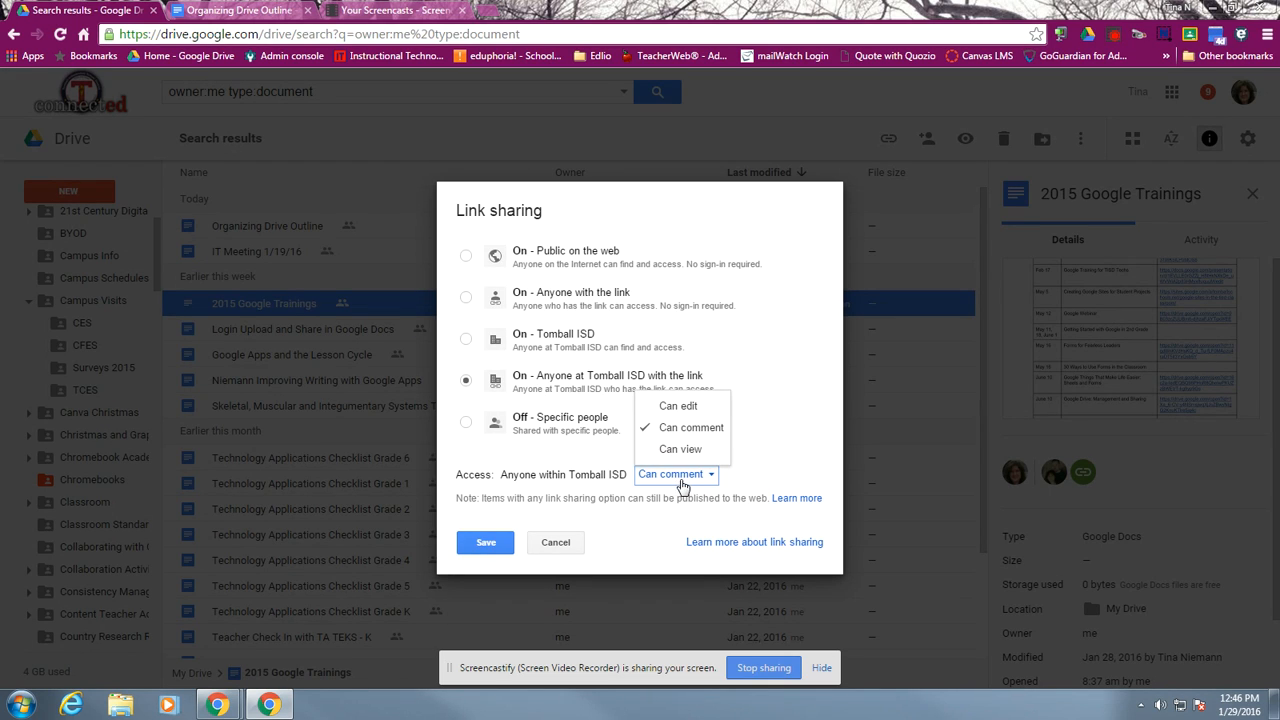
left_click(484, 543)
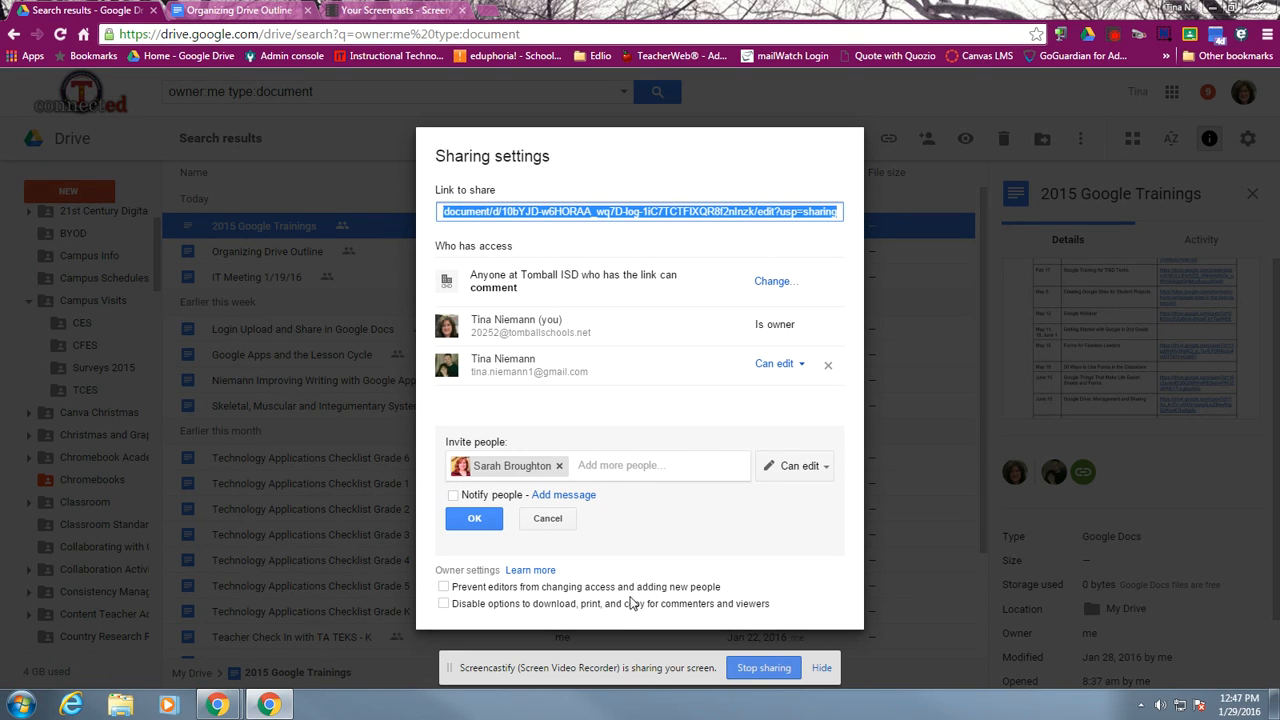
Try the owner settings for preventing editors from changing access and for disabling download, print, and copy, clearing each again
left_click(444, 588)
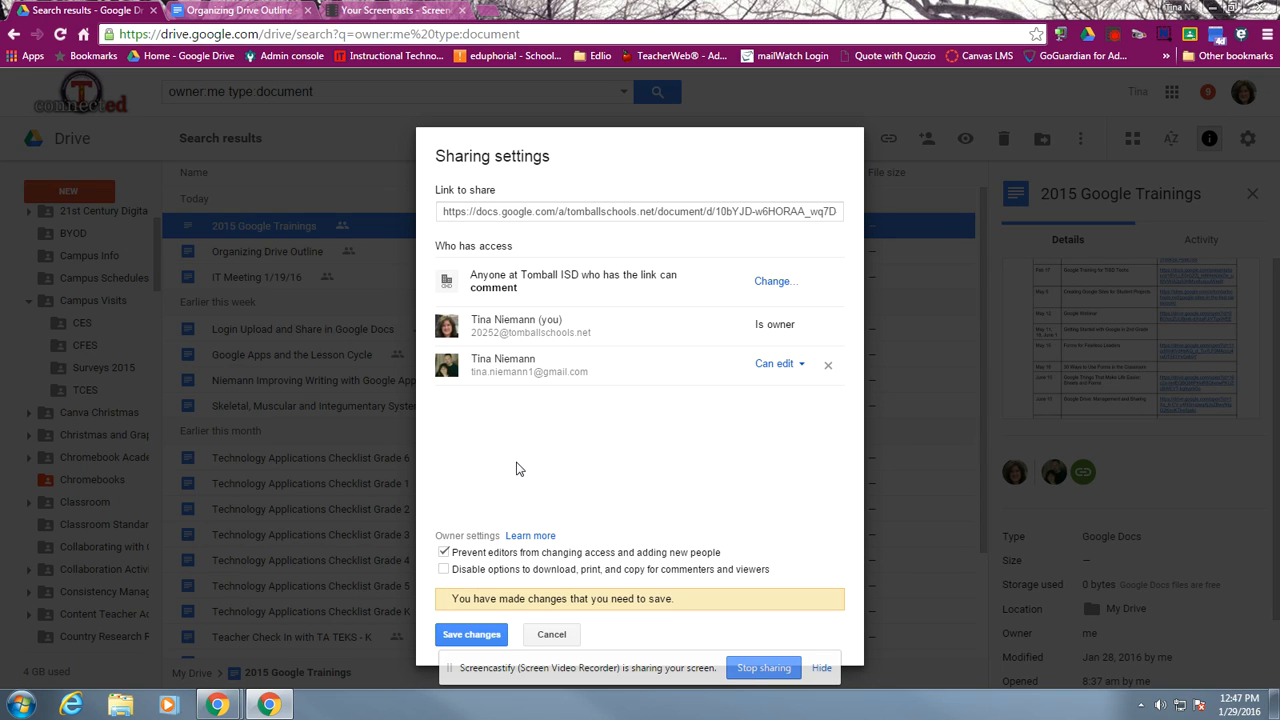
left_click(444, 553)
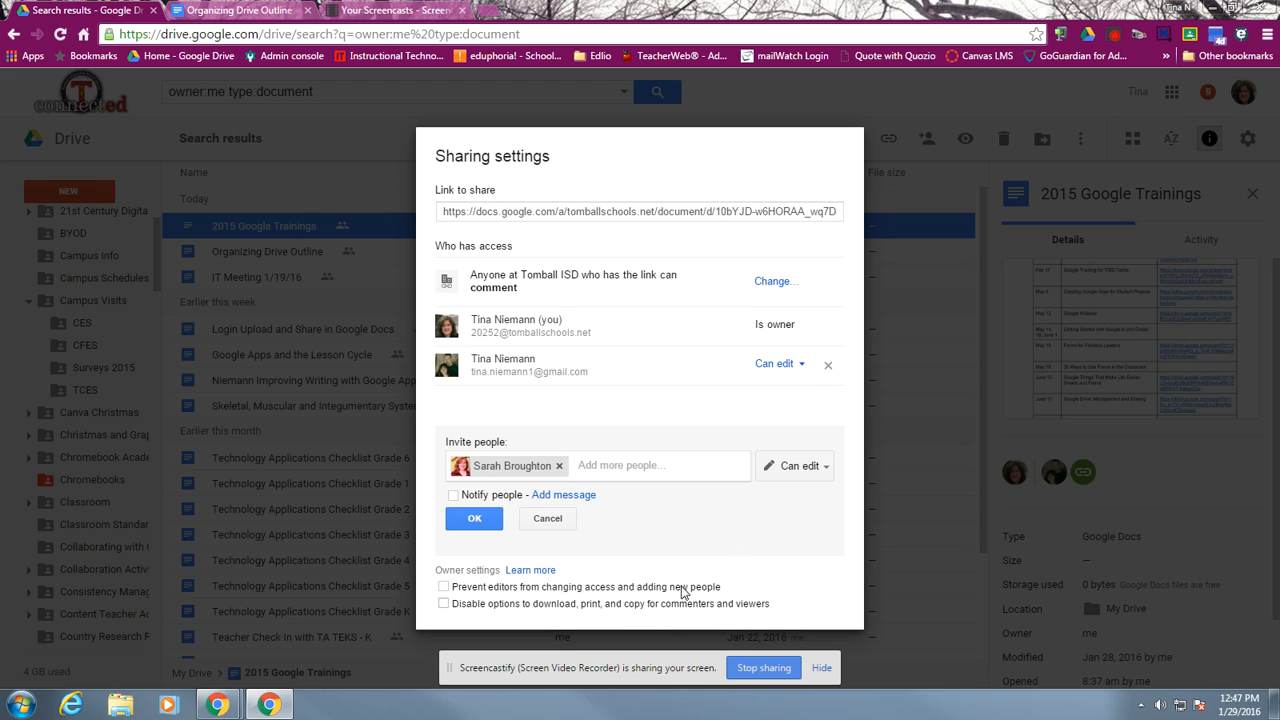
left_click(789, 366)
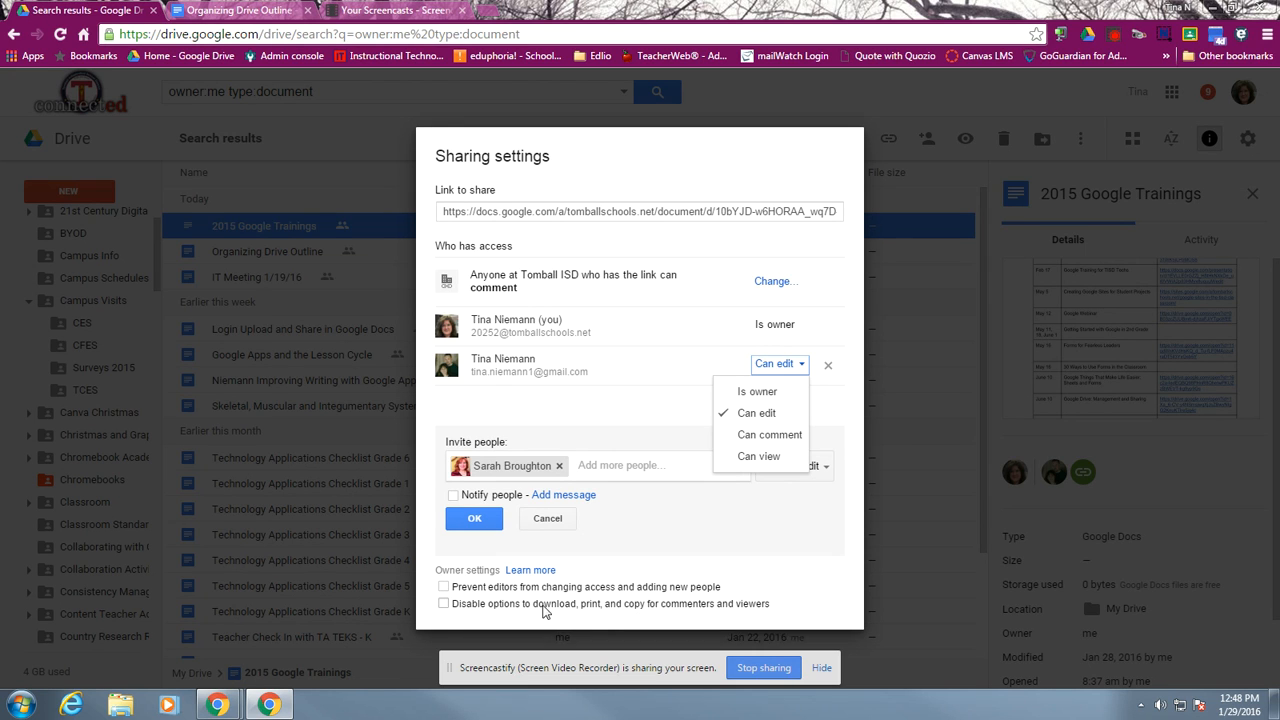
left_click(443, 604)
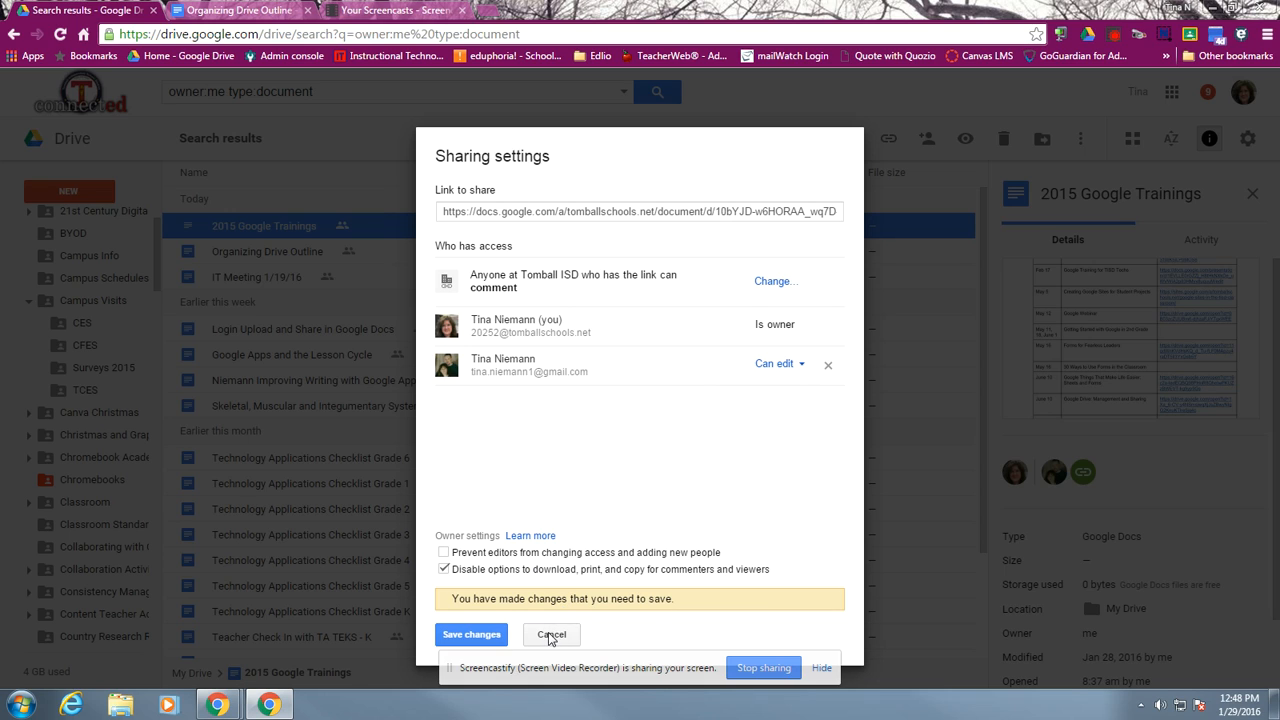
left_click(444, 569)
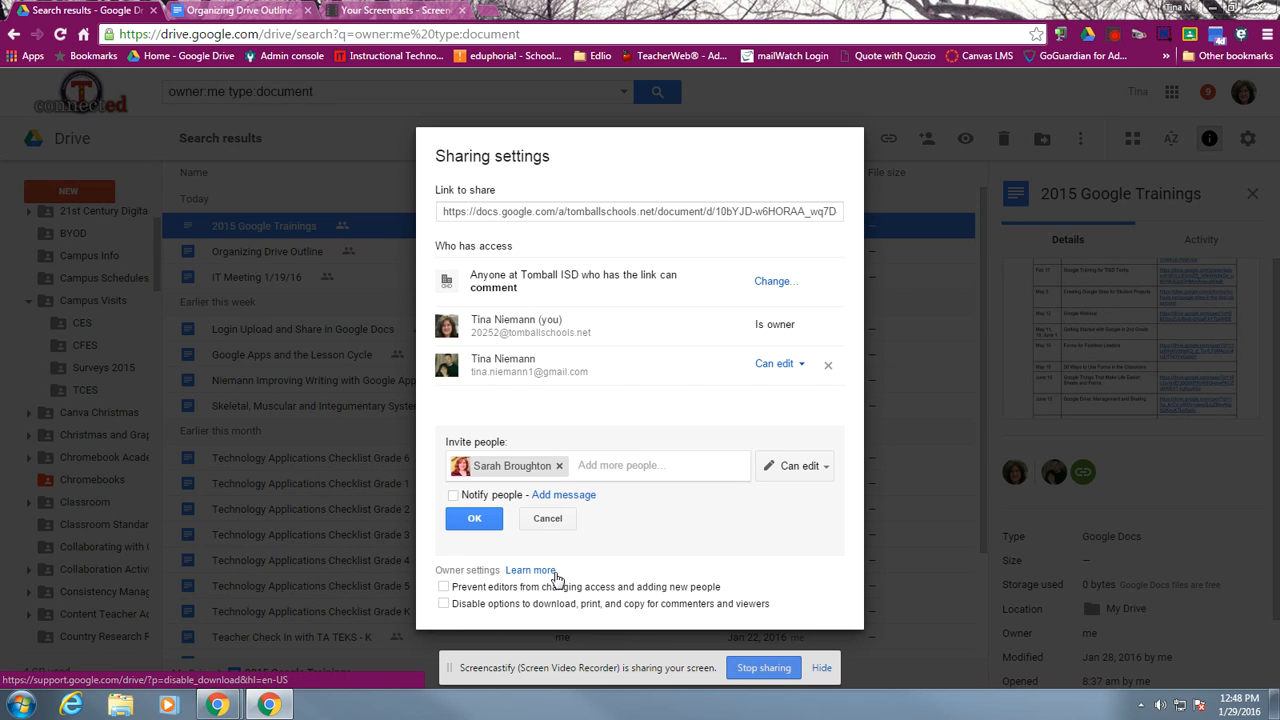
Remove the colleague from the people invited to the document and close the sharing settings
left_click(559, 470)
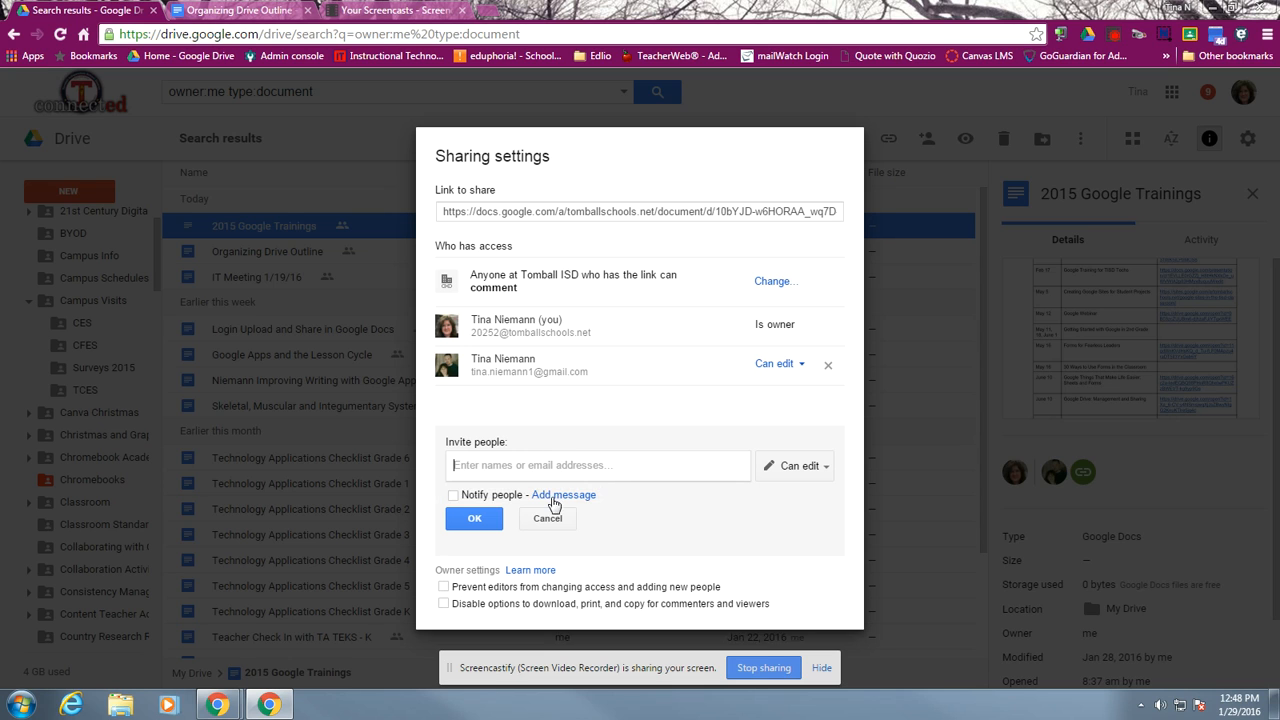
left_click(463, 575)
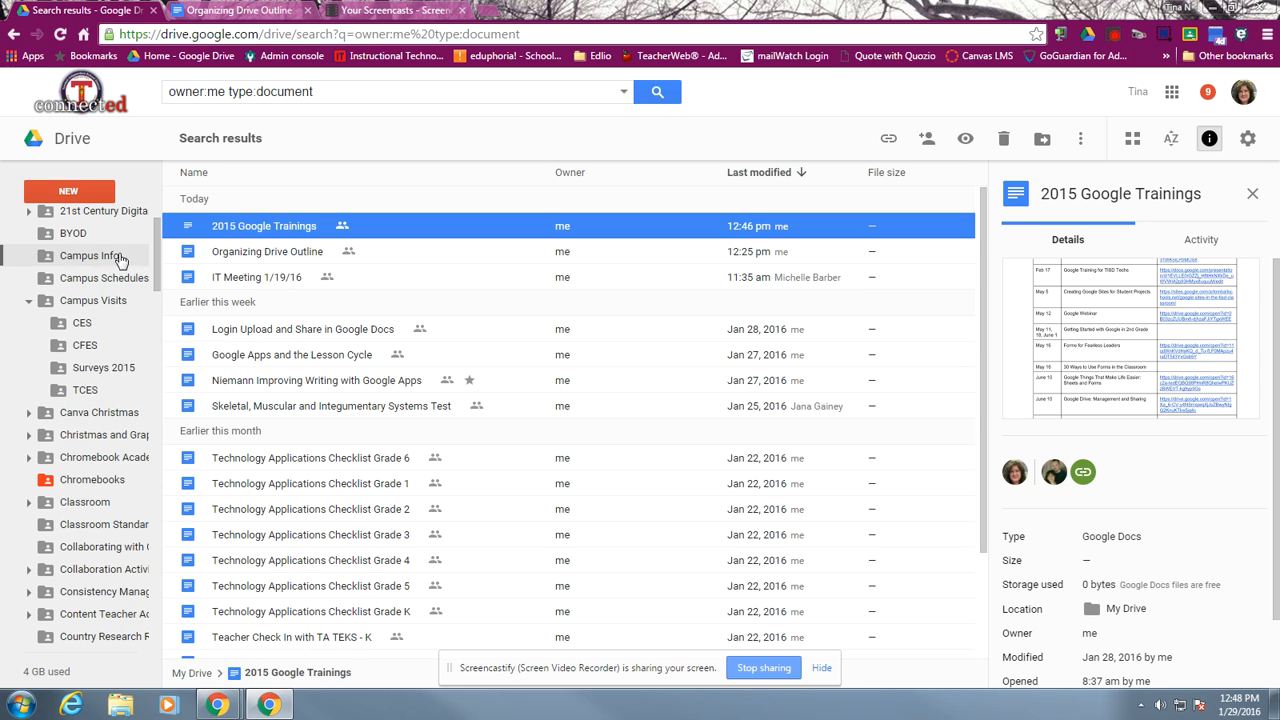
Collapse the My Drive folder tree and show the files shared with me
scroll(30, 218, "up", 1)
left_click(30, 218)
scroll(24, 235, "up", 1)
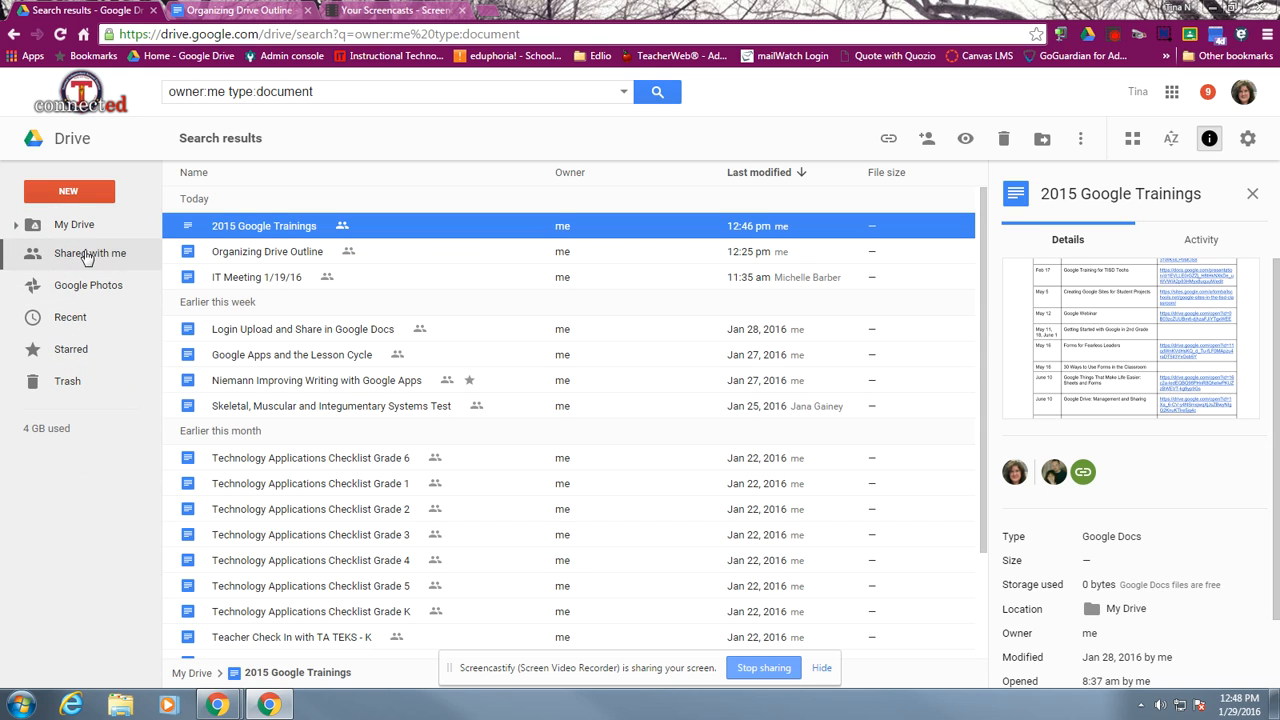
left_click(86, 256)
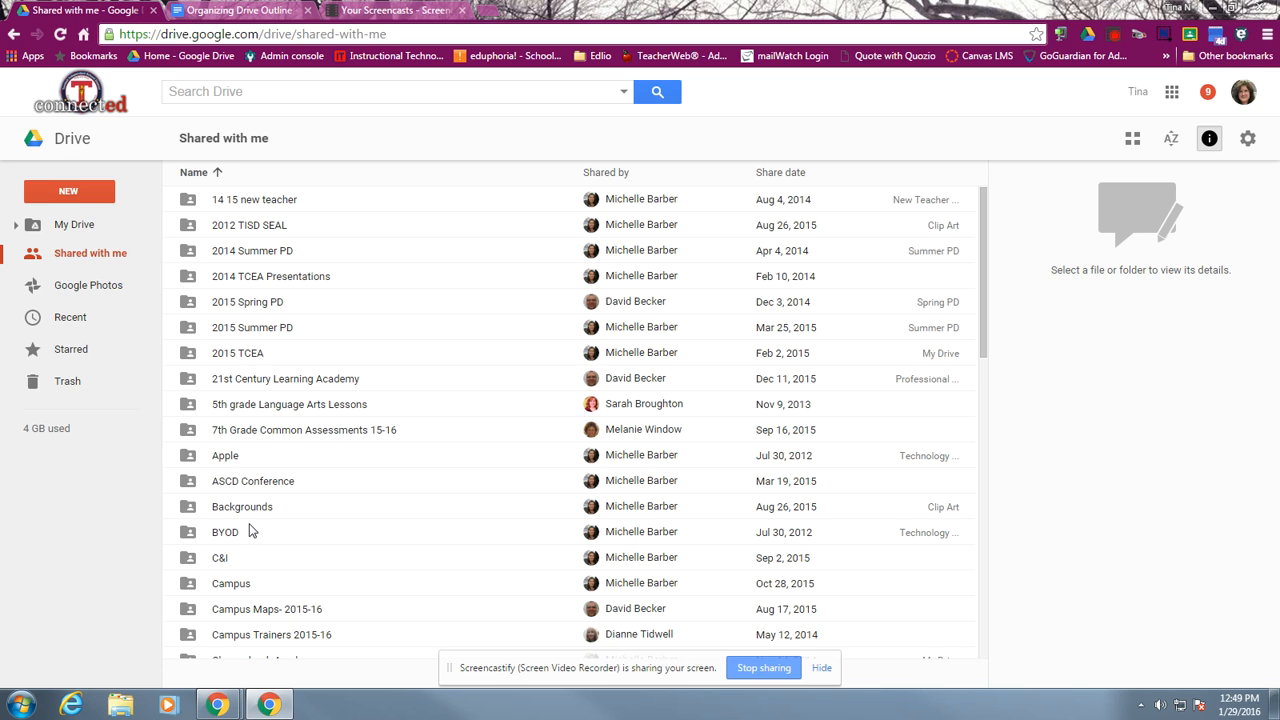
Find the shared document whose name starts with "4th" and ends with "Concept", and remove it from Shared with me
scroll(250, 531, "down", 15)
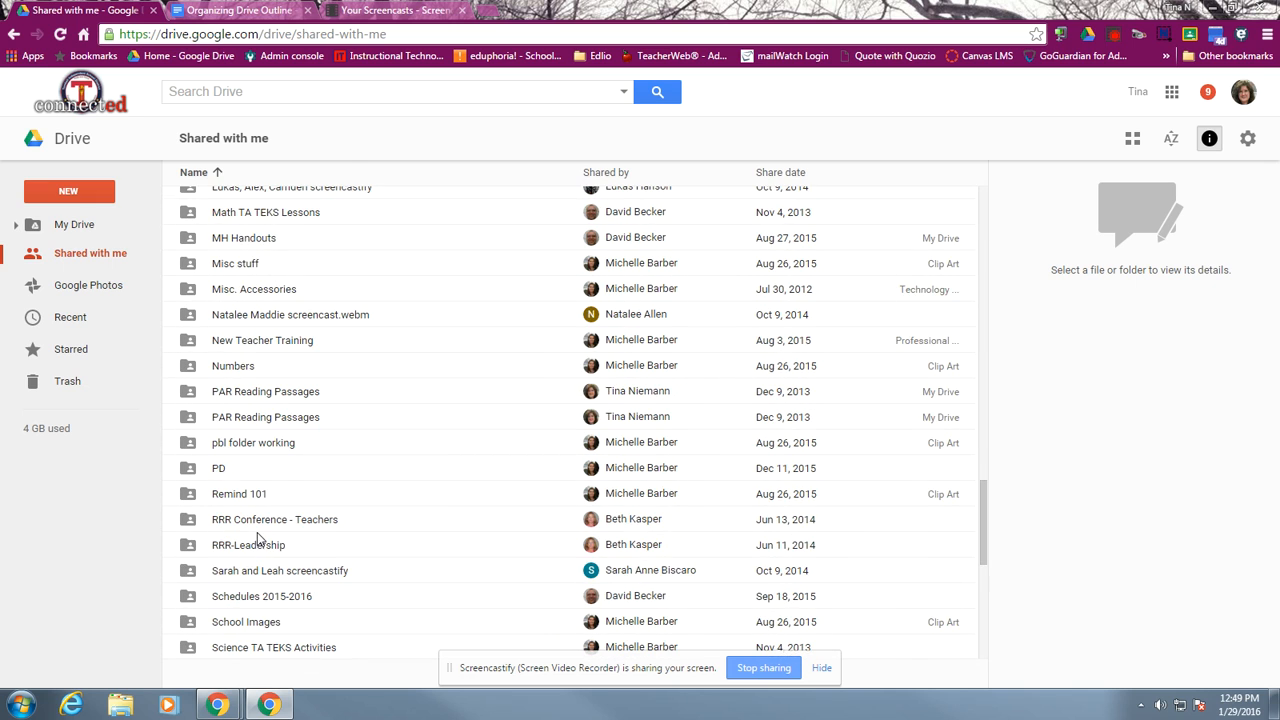
scroll(258, 540, "down", 20)
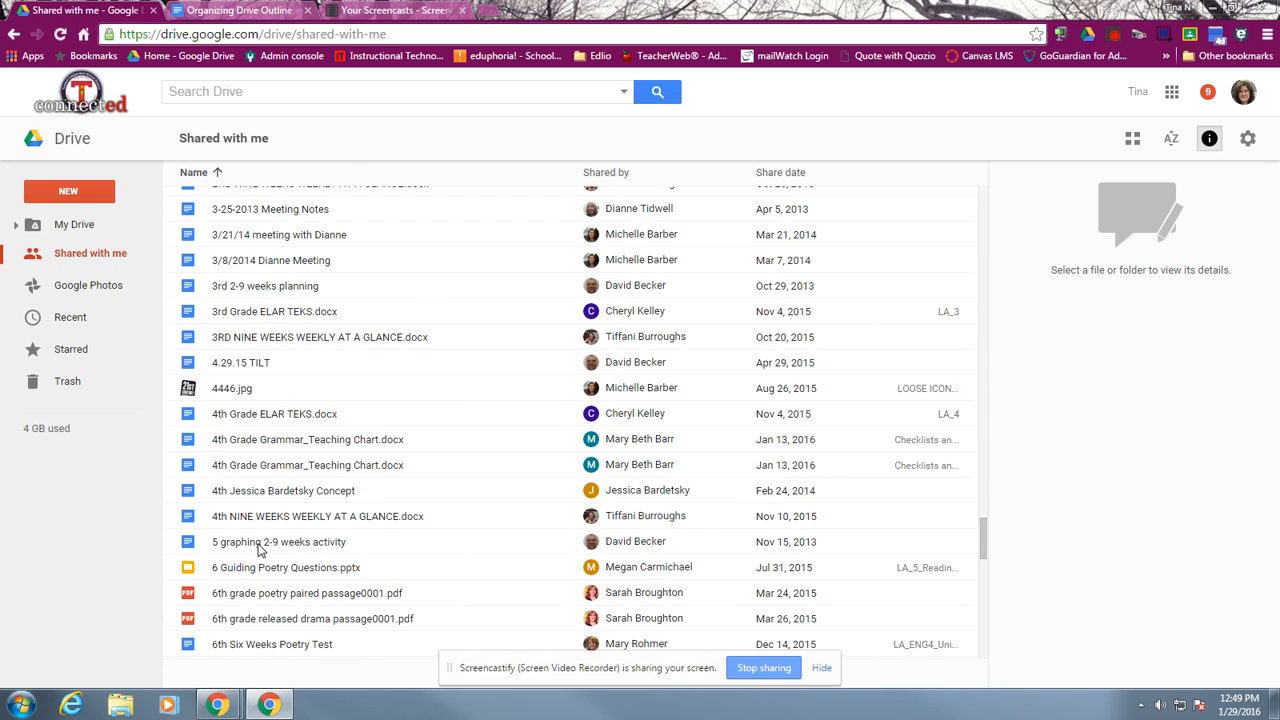
scroll(258, 551, "down", 1)
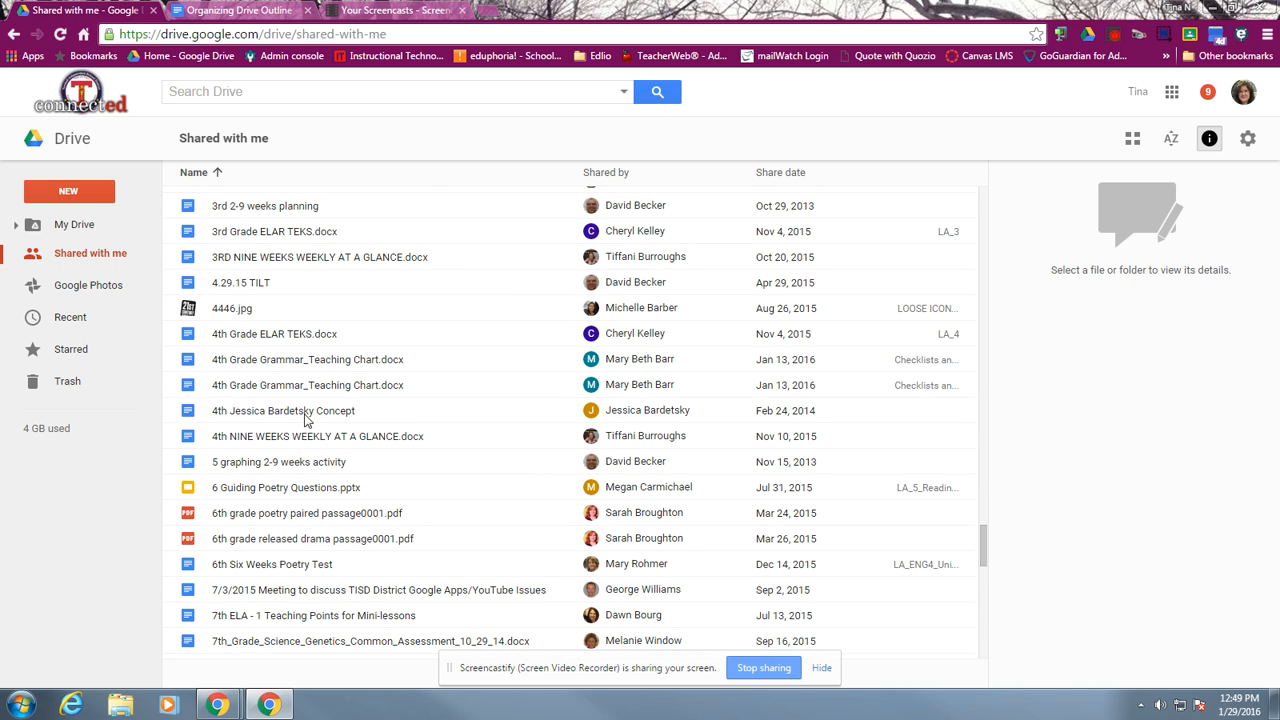
left_click(240, 418)
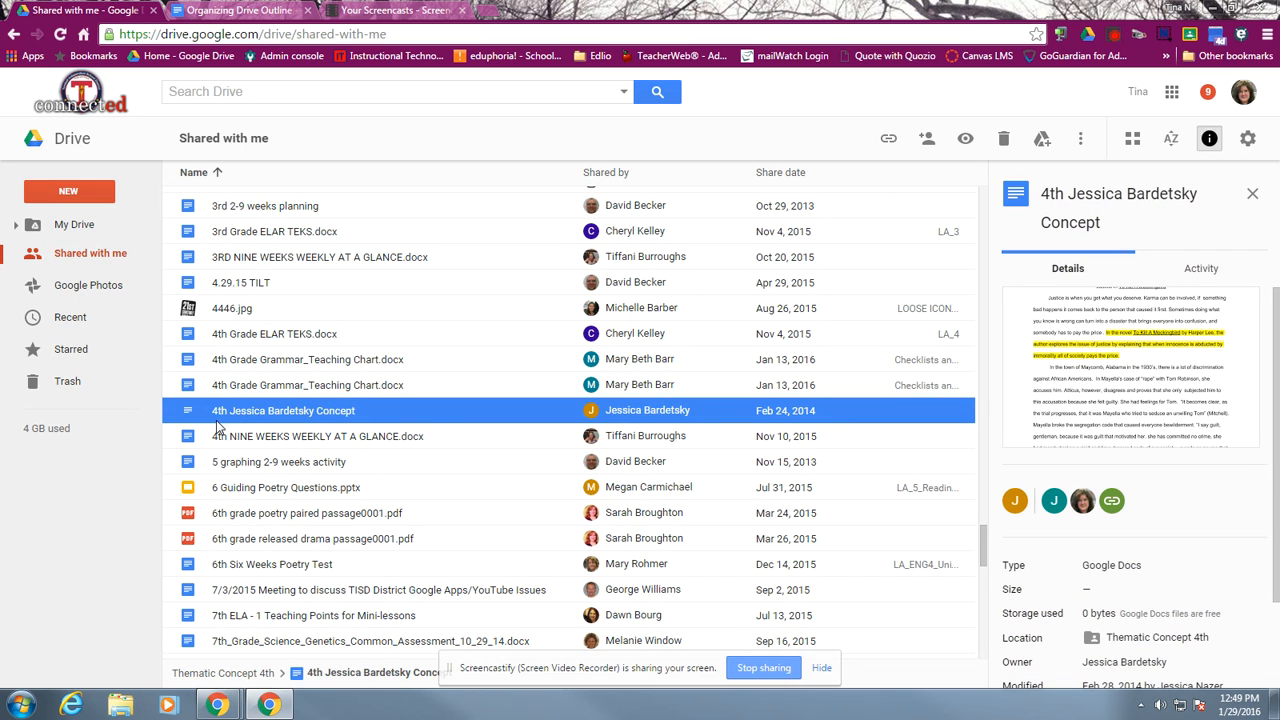
left_click(1005, 140)
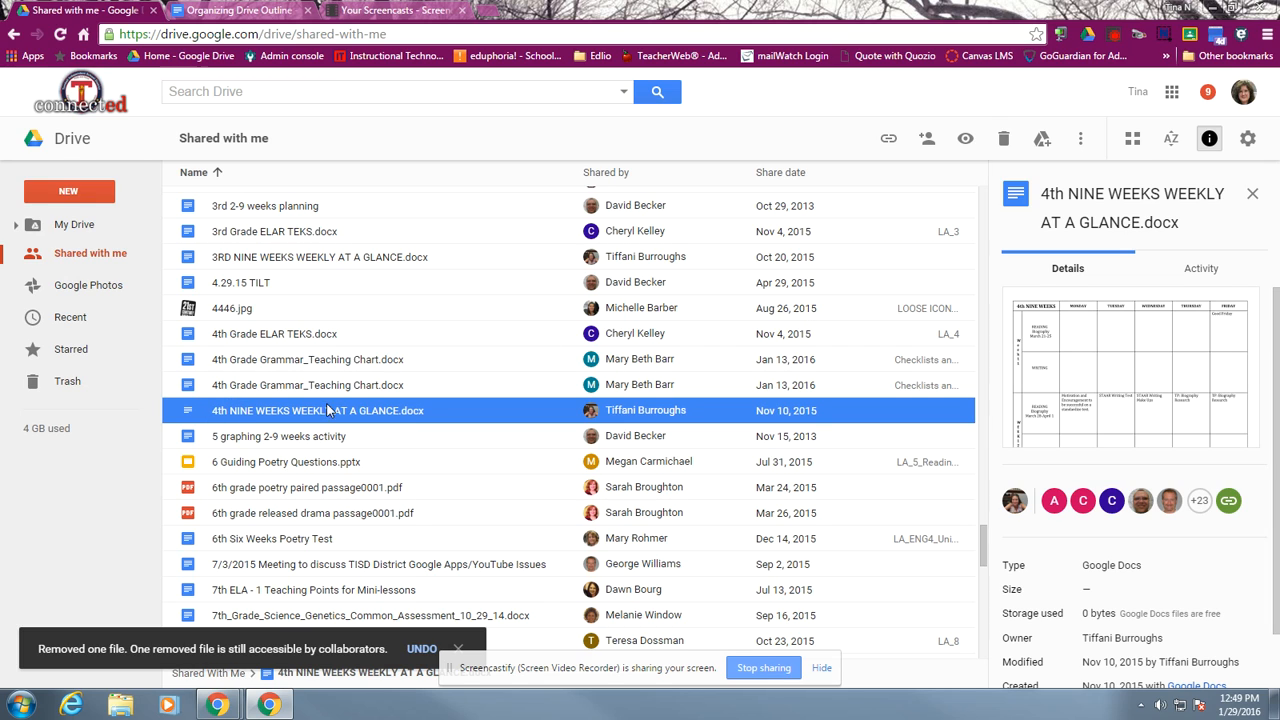
Expand the My Drive folder tree and add the shared folder The School of the Future 3/19/15 to My Drive
scroll(310, 405, "up", 1)
scroll(310, 405, "up", 15)
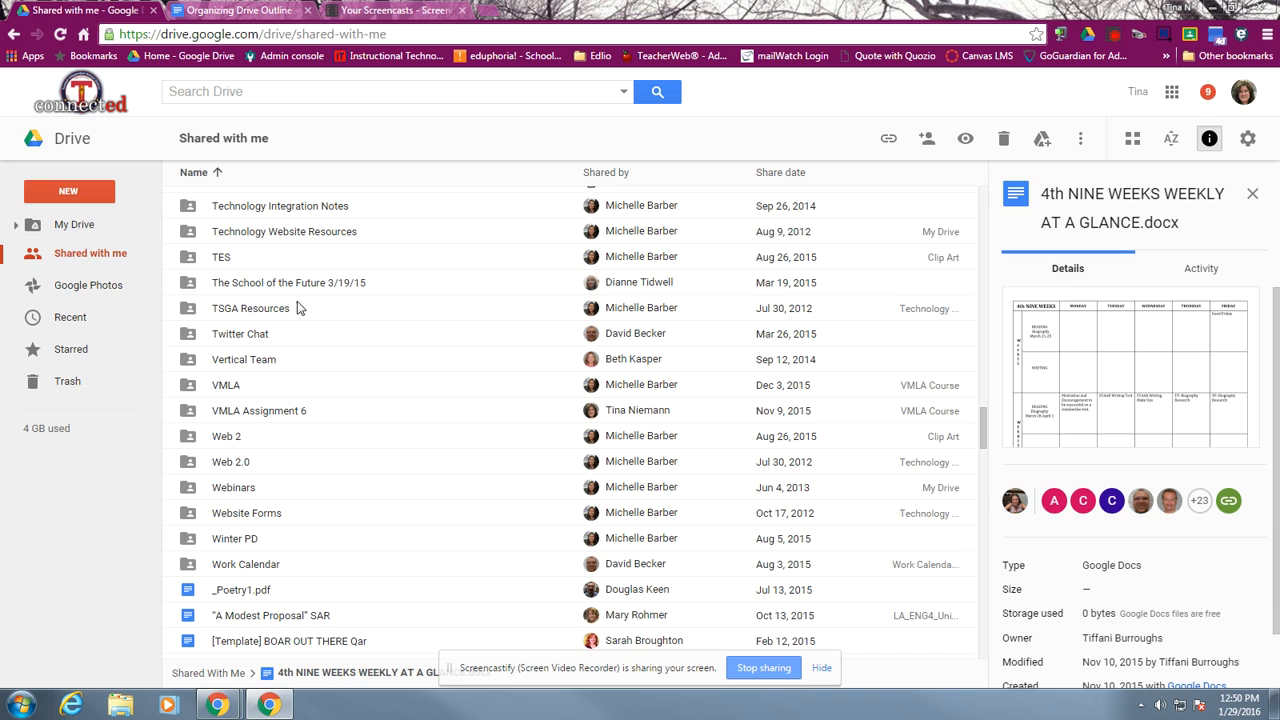
left_click(15, 228)
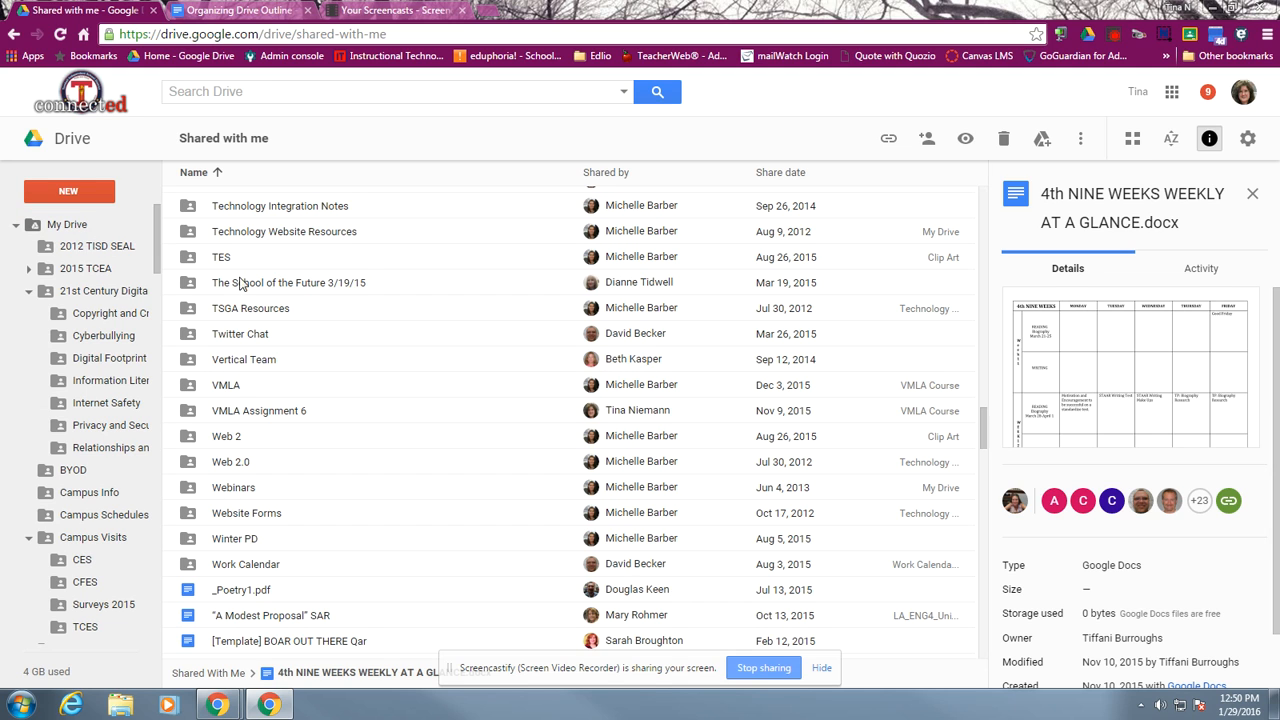
left_click(276, 286)
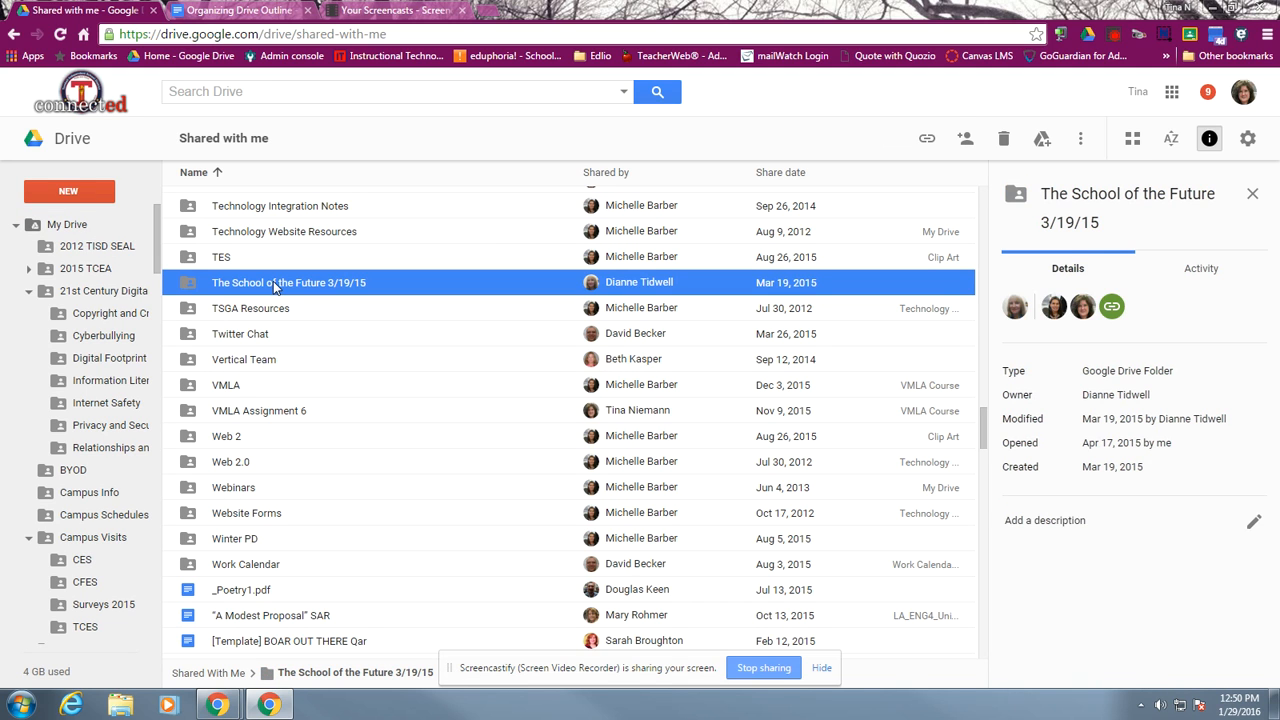
left_click_drag(268, 286, 224, 394)
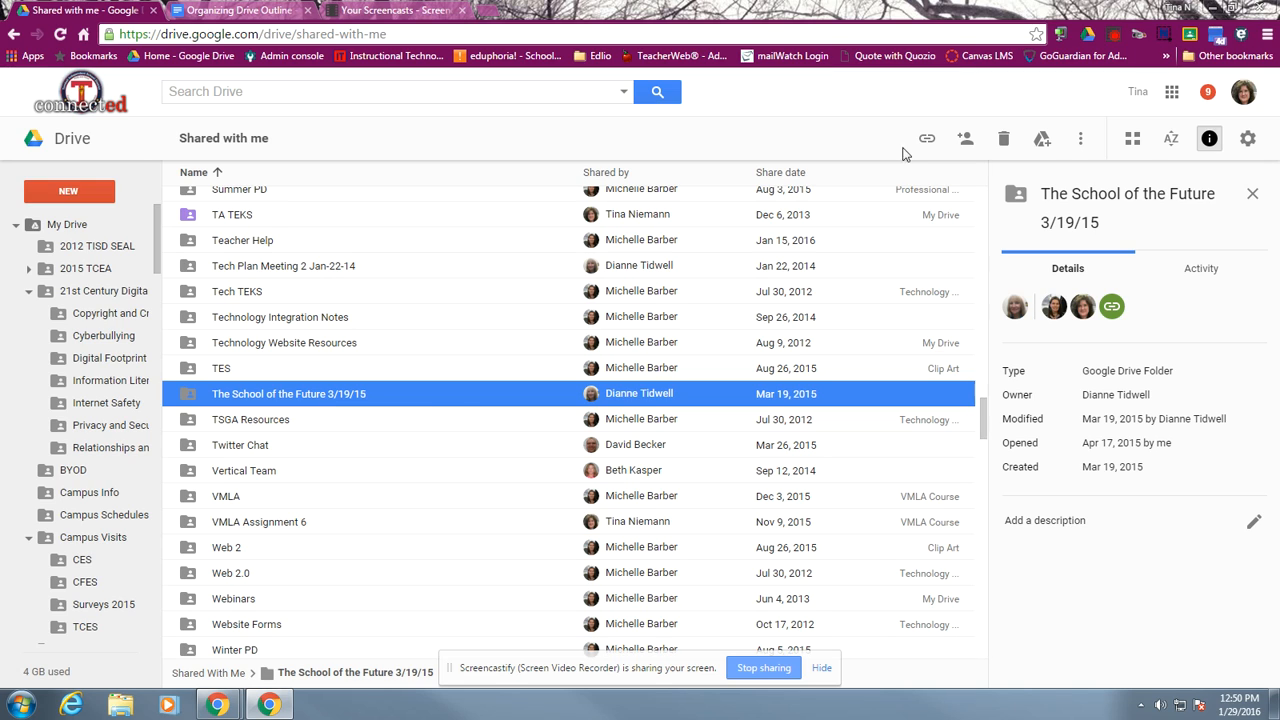
left_click(1081, 141)
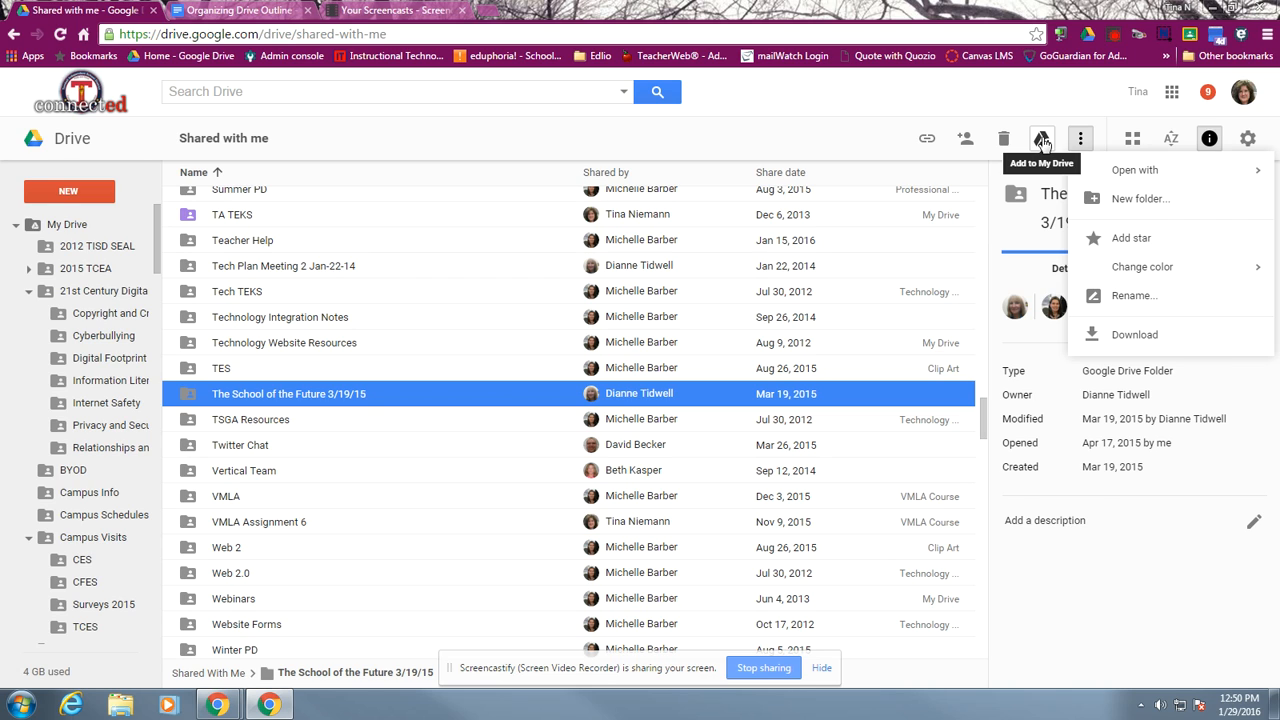
left_click(1043, 141)
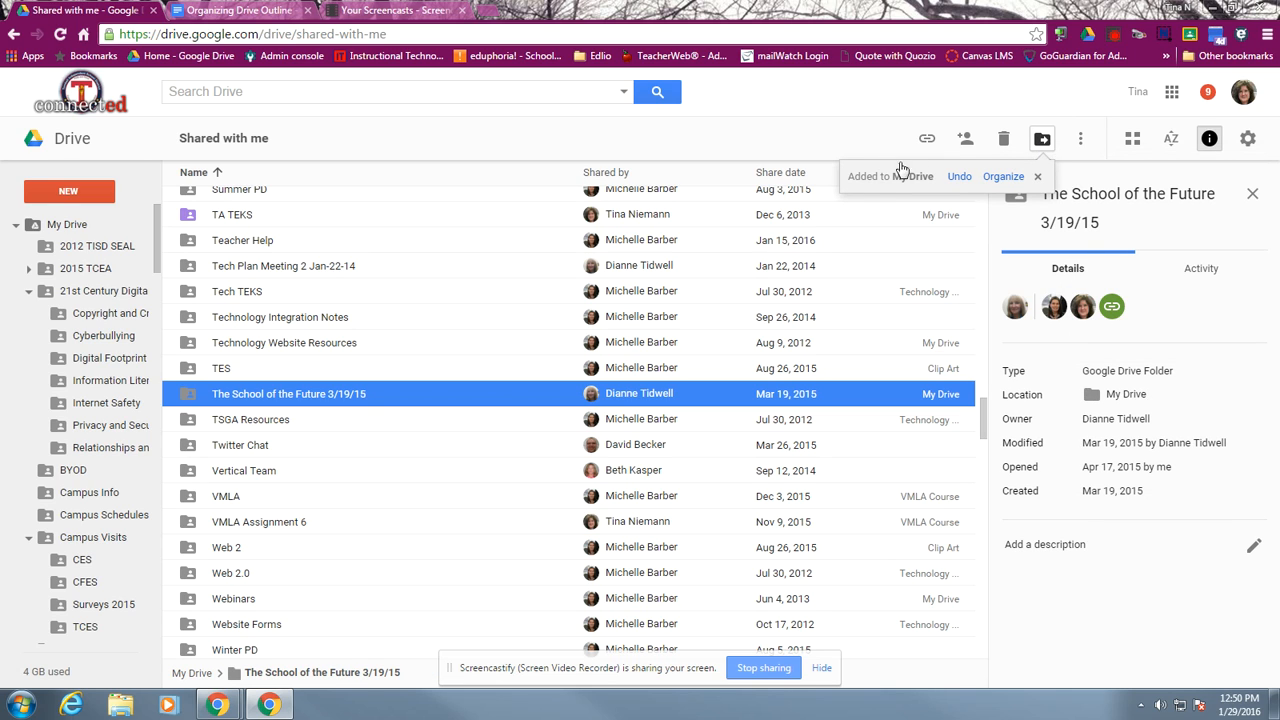
Browse the My Drive folders available as destinations for The School of the Future 3/19/15, and close the list without moving the folder
left_click(1001, 180)
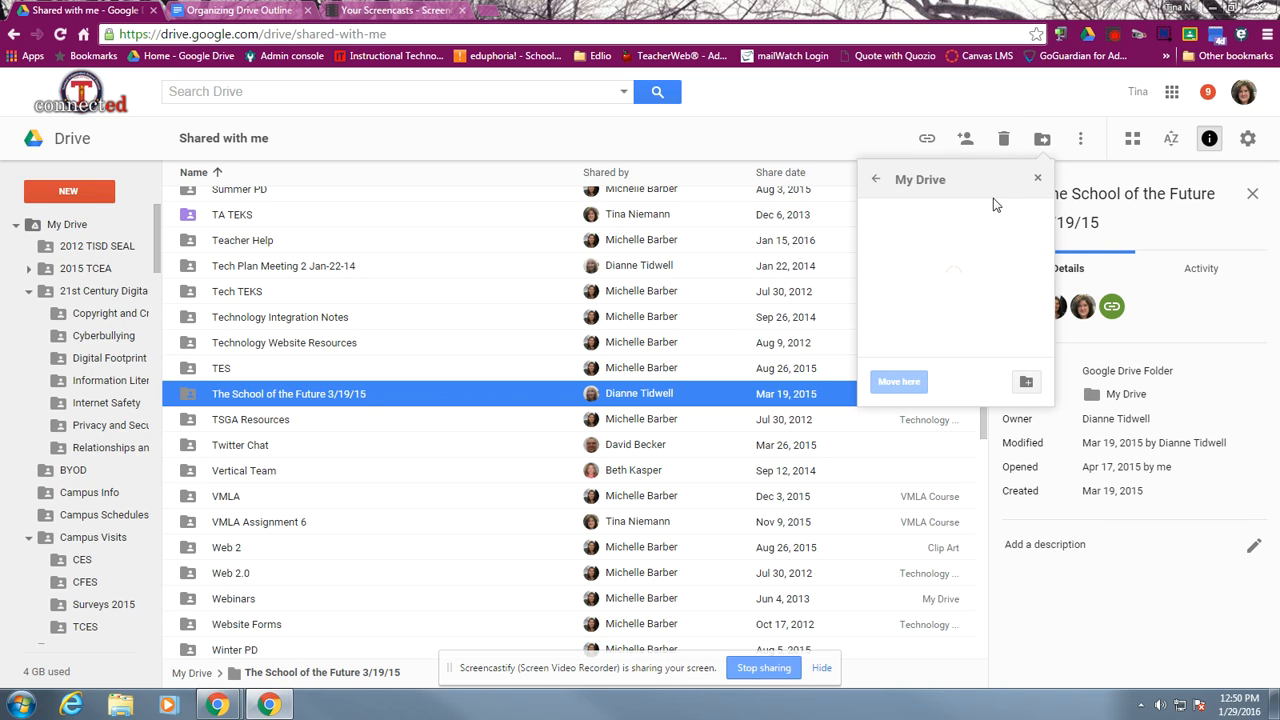
scroll(905, 278, "down", 3)
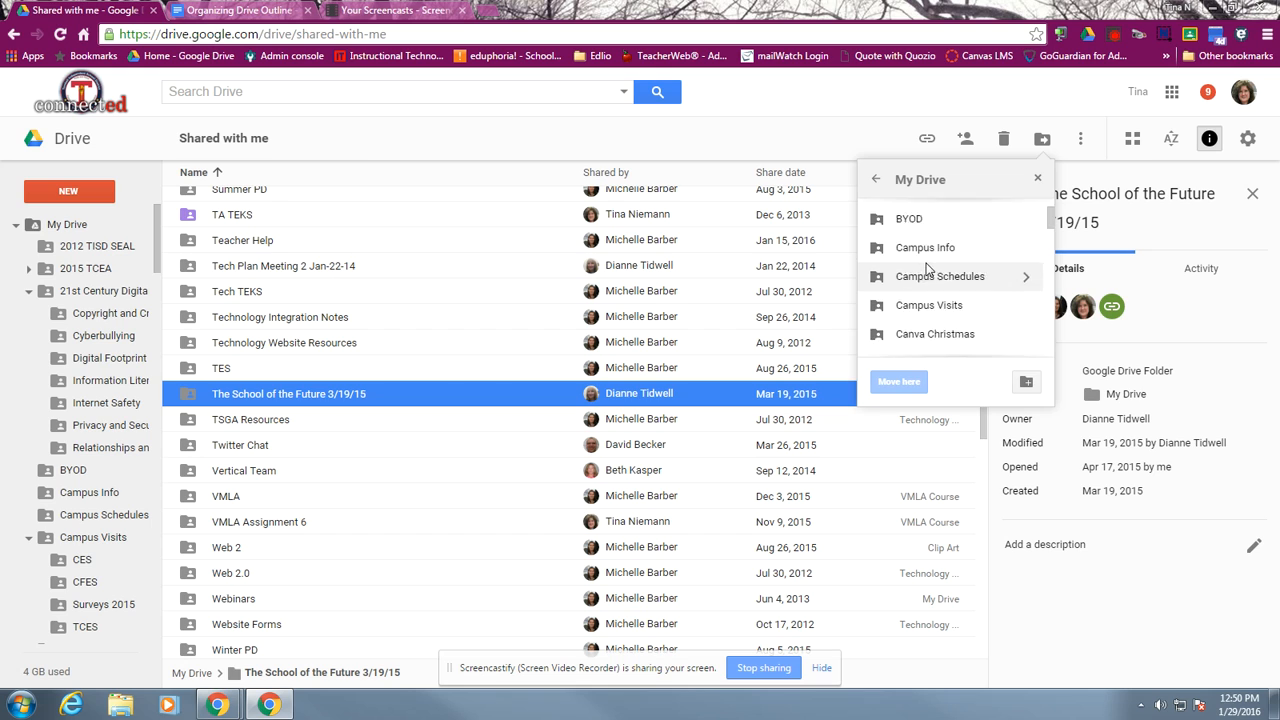
scroll(928, 288, "down", 4)
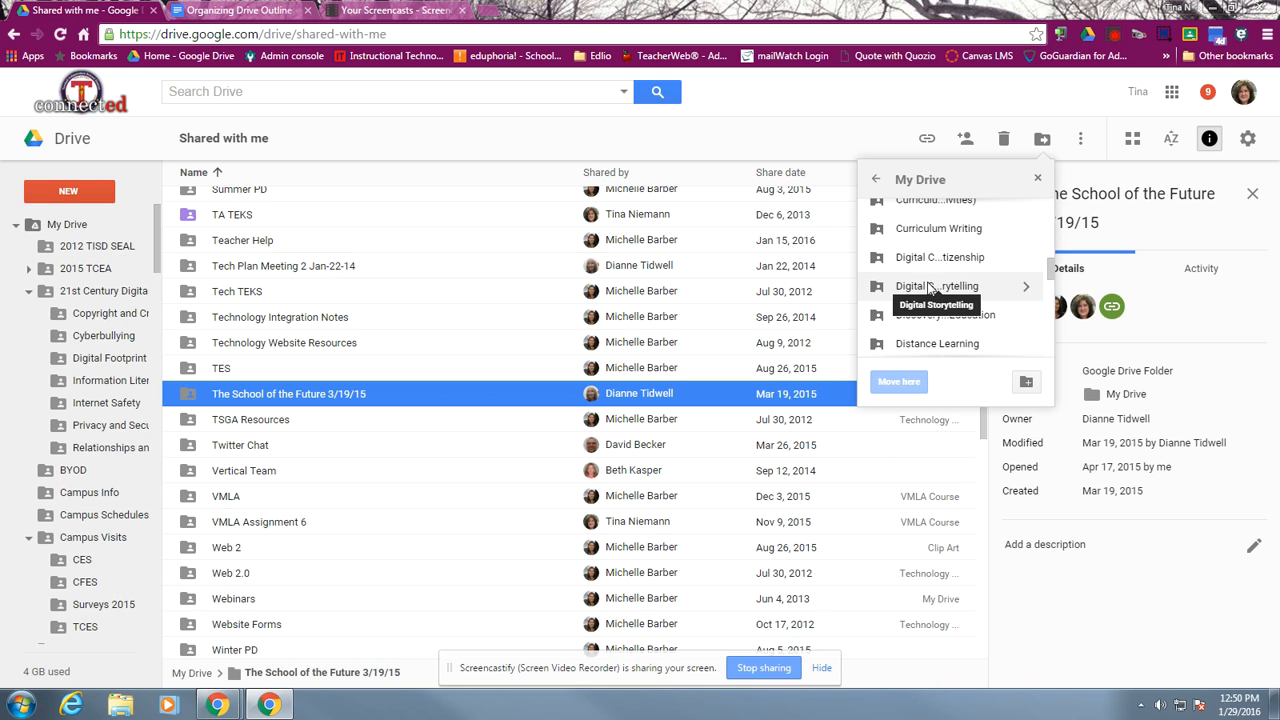
scroll(930, 295, "down", 2)
scroll(927, 310, "down", 2)
scroll(925, 324, "down", 4)
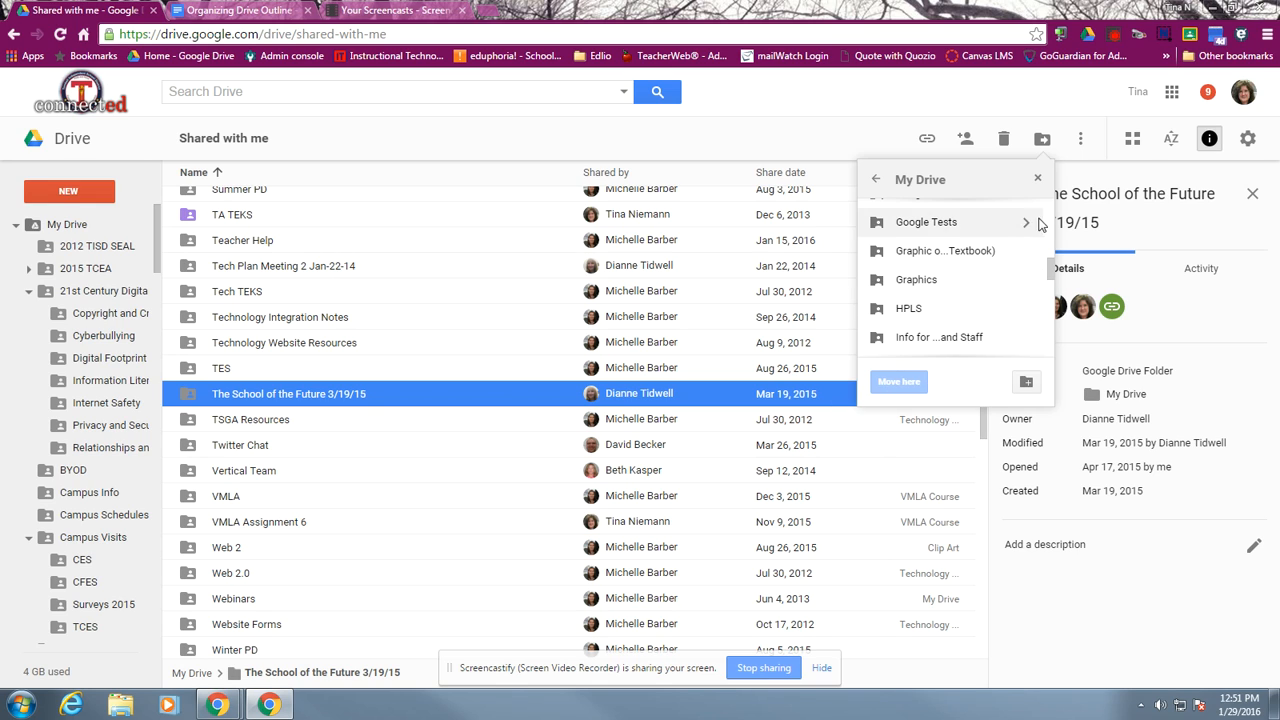
left_click(1038, 182)
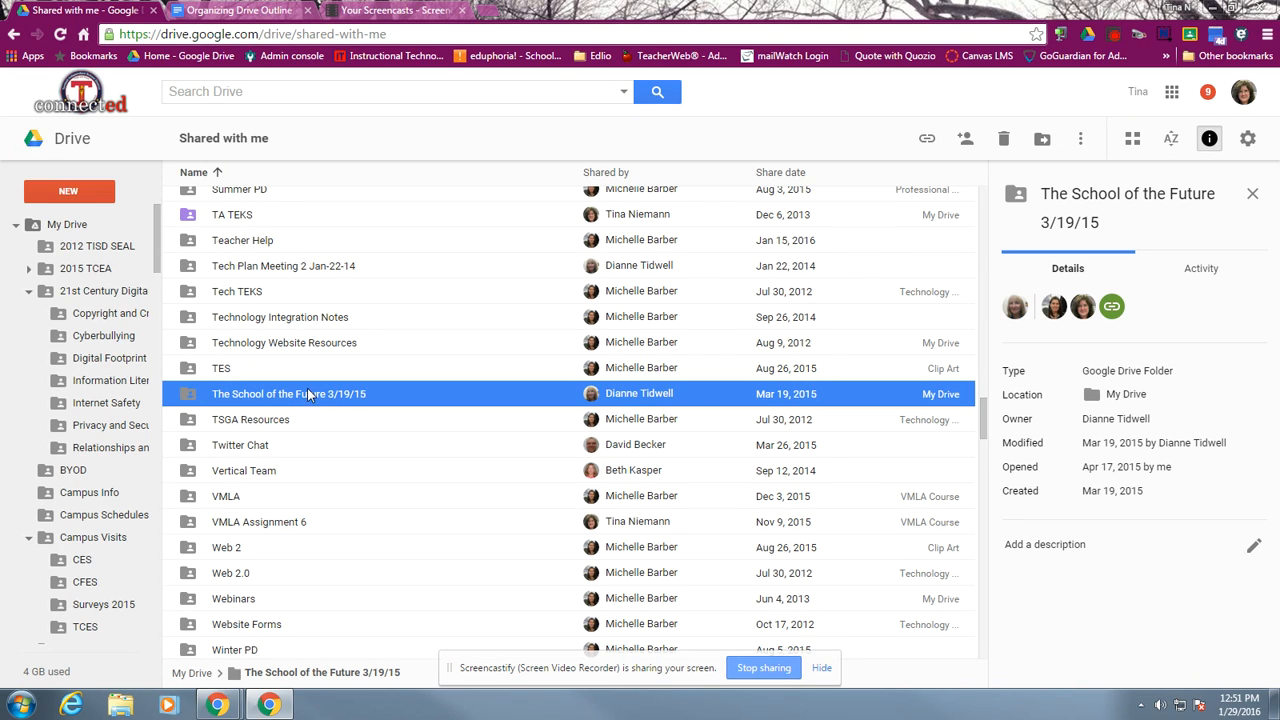
Collapse the My Drive folder tree and show the Drive Keyboard Shortcuts section of the Organizing Drive Outline document
left_click_drag(270, 398, 332, 398)
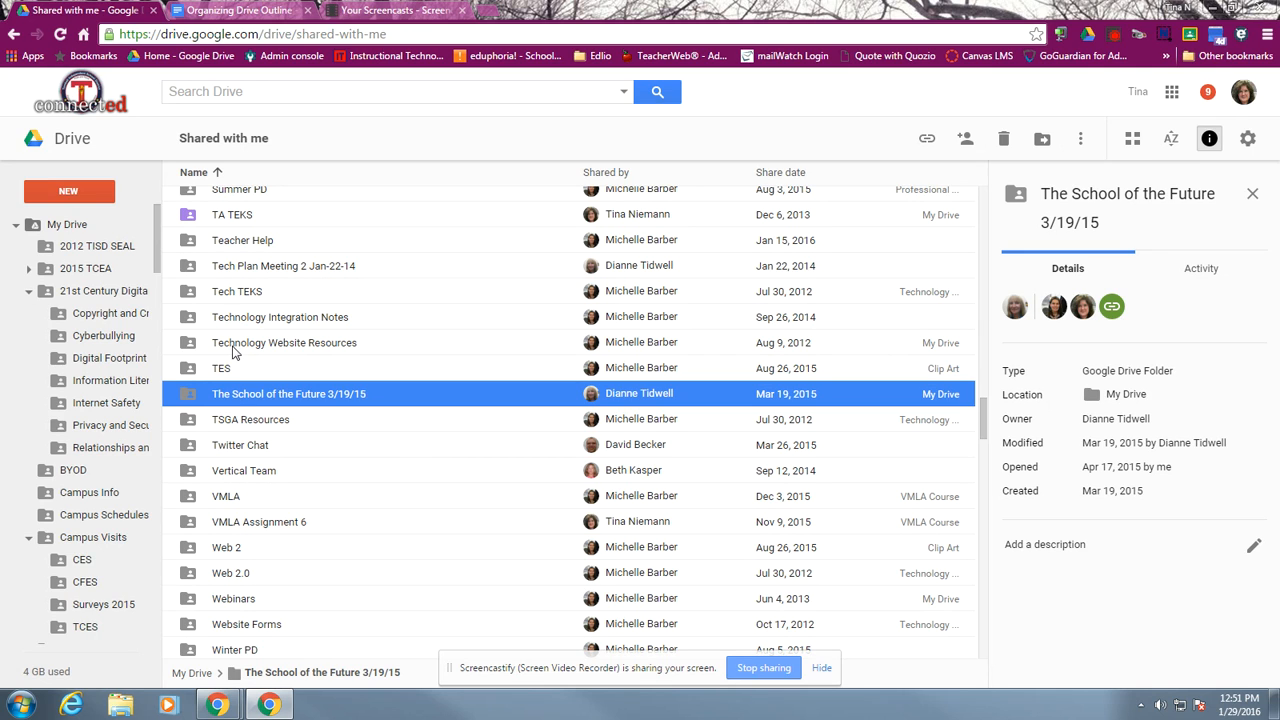
left_click(15, 226)
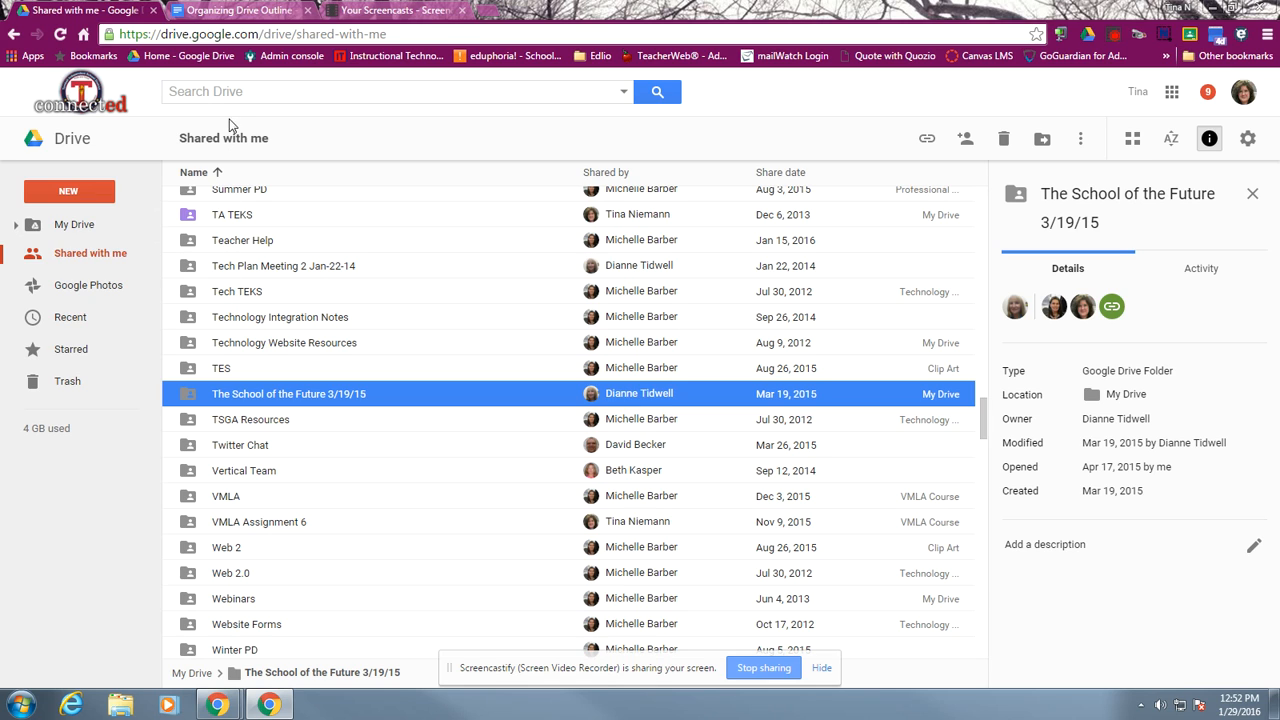
left_click(245, 17)
scroll(589, 430, "down", 10)
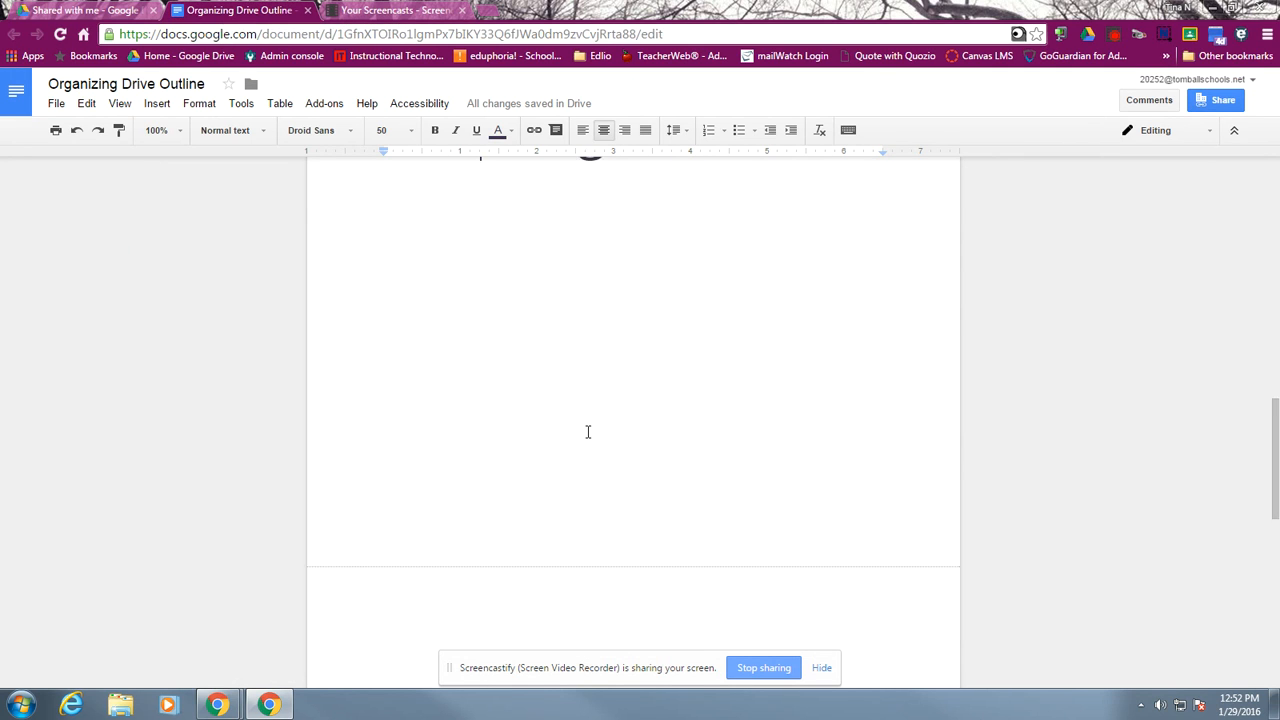
scroll(589, 428, "down", 3)
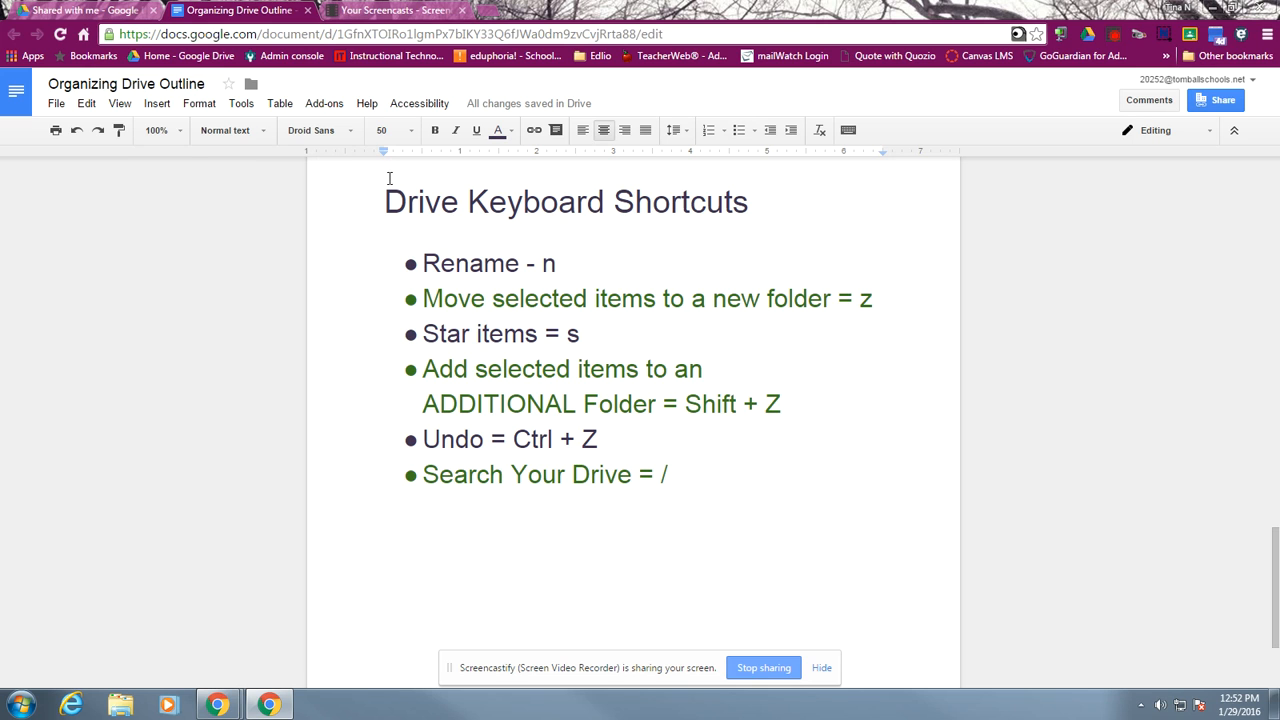
Return to Google Drive, open the rename dialog for the audio video permissions document in My Drive, and close it without renaming
left_click(86, 10)
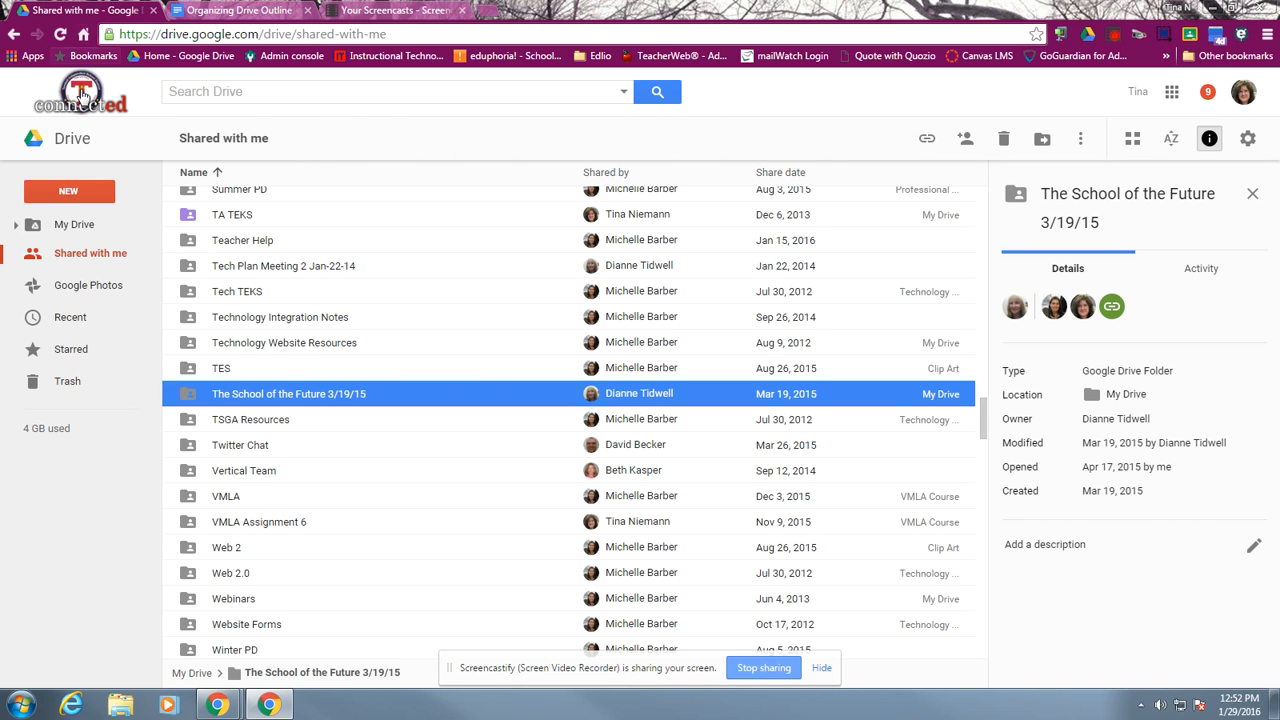
left_click(70, 224)
scroll(282, 455, "down", 18)
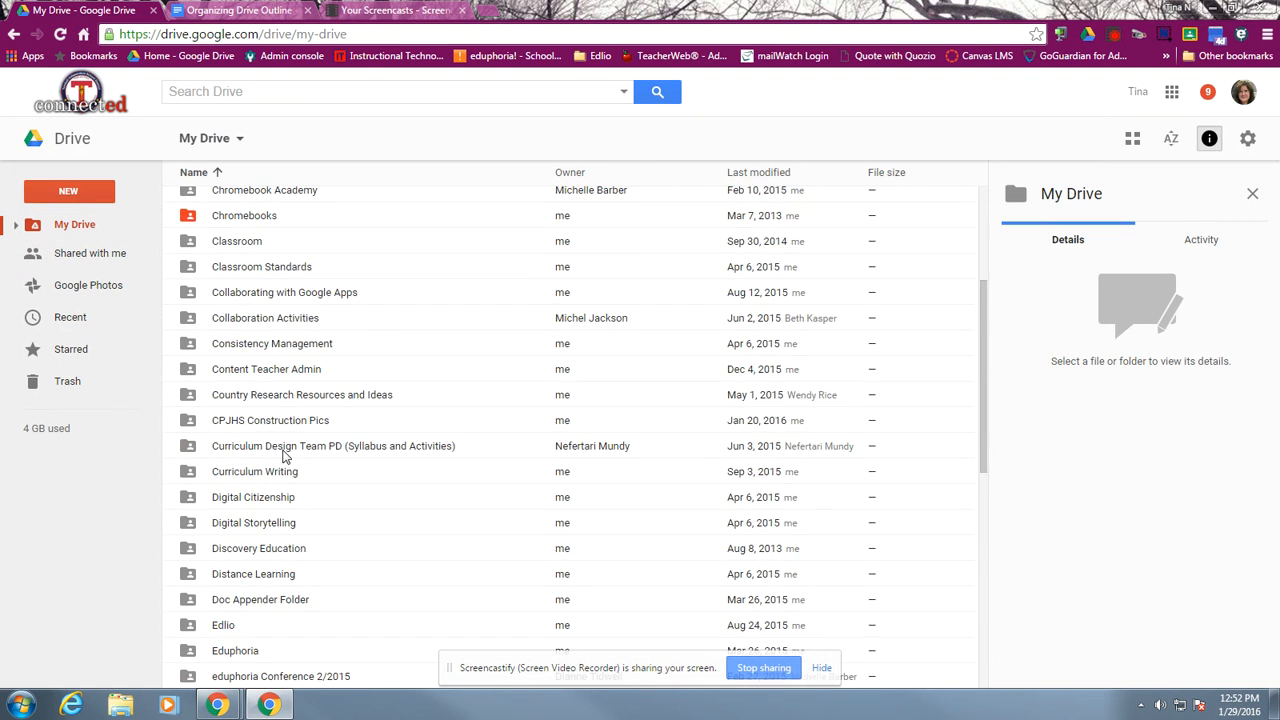
scroll(282, 461, "down", 10)
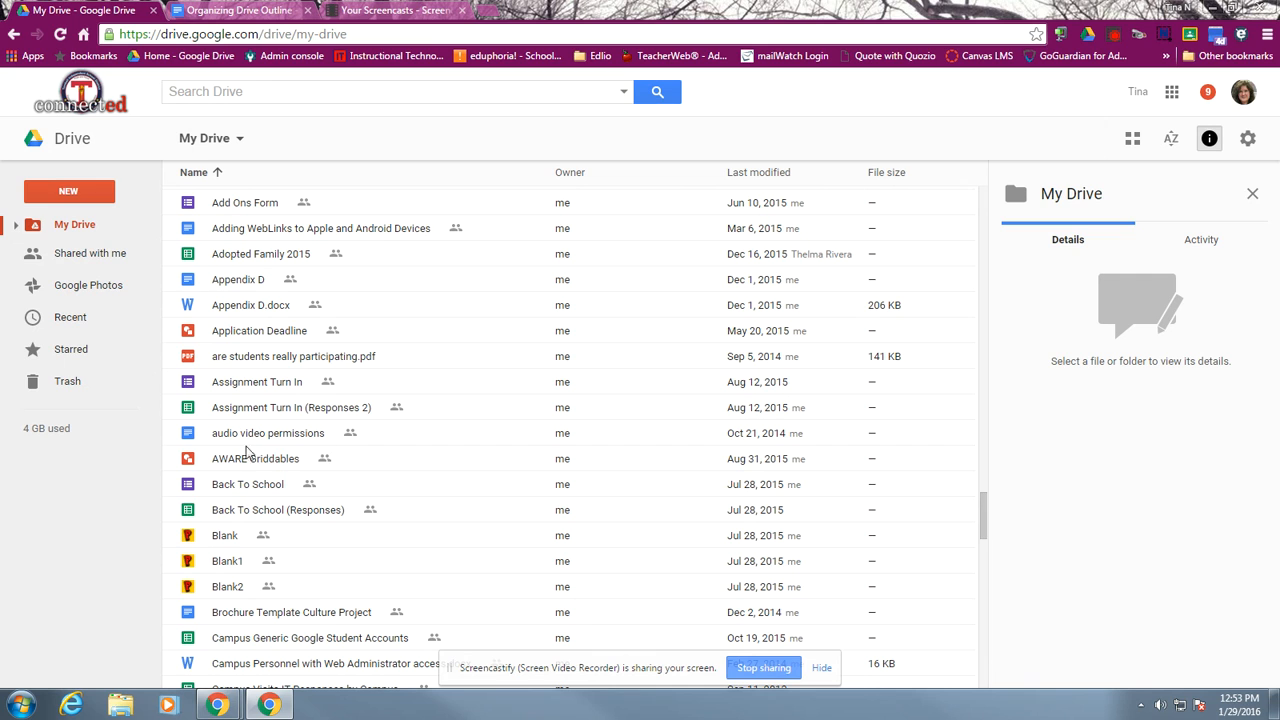
left_click(306, 439)
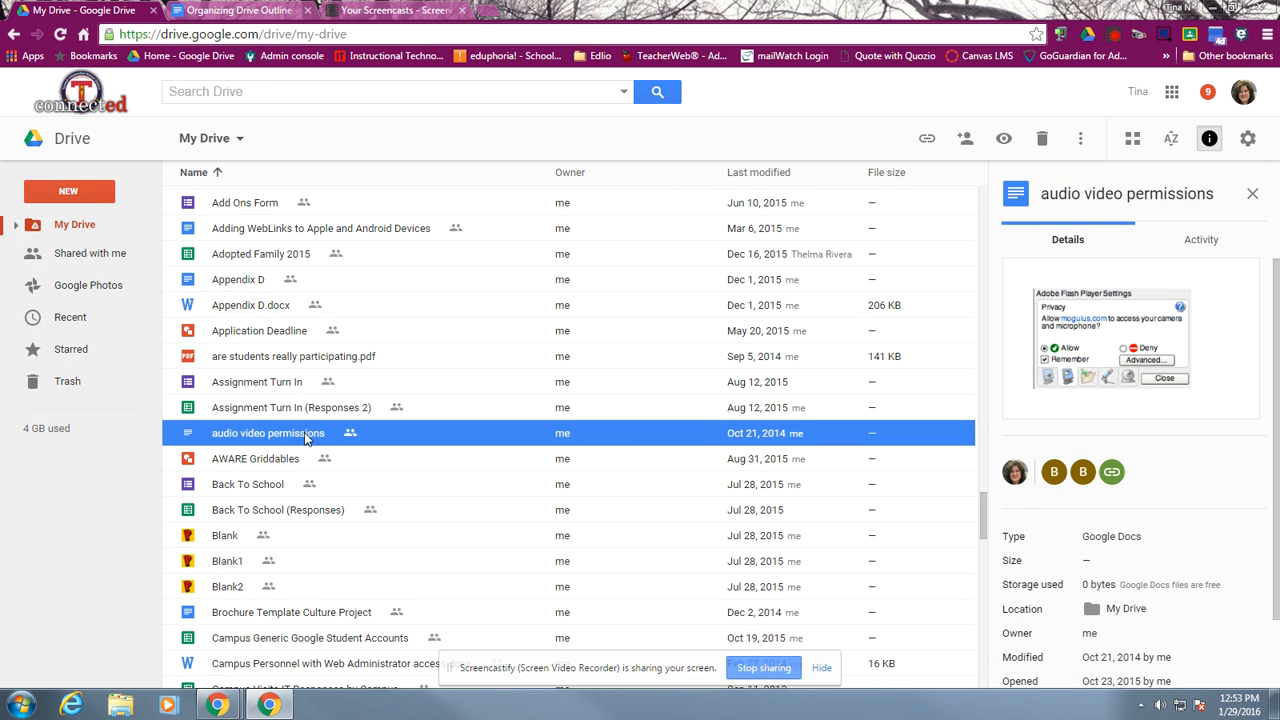
key("n")
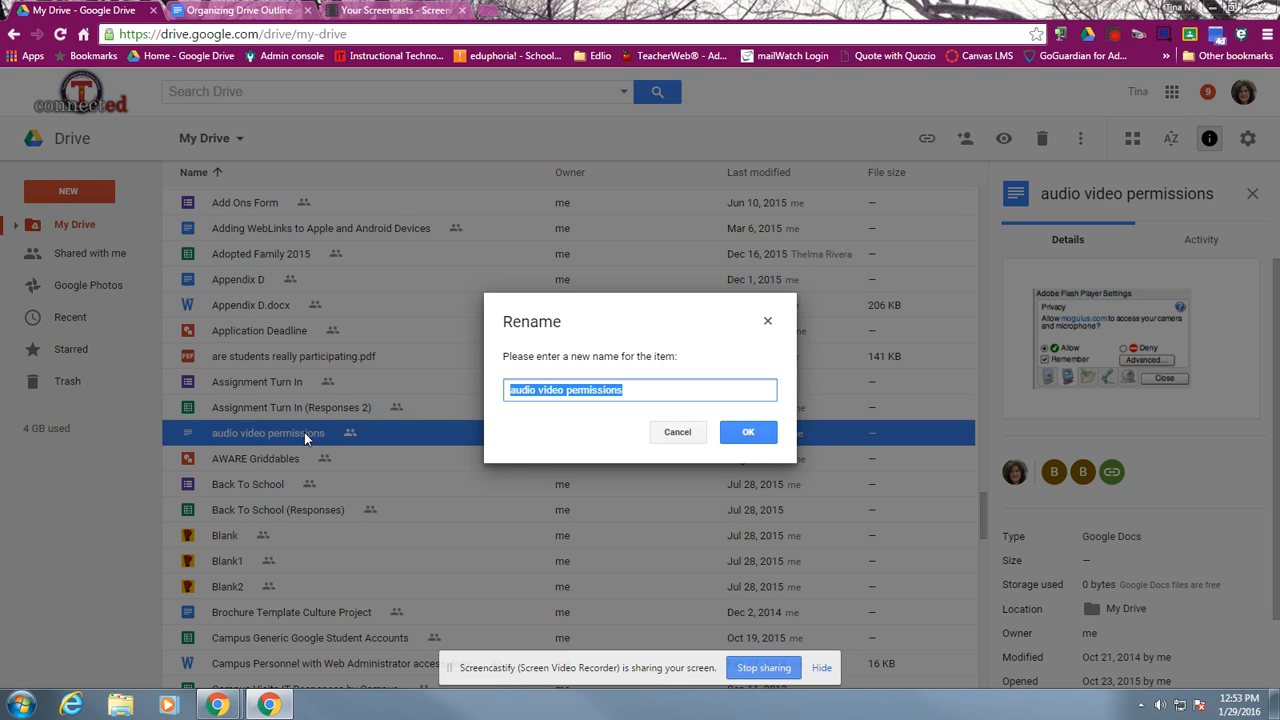
left_click(680, 440)
Check the outline's shortcut list, browse the destination folders for moving the audio video permissions document, and close the list without moving it
left_click(250, 11)
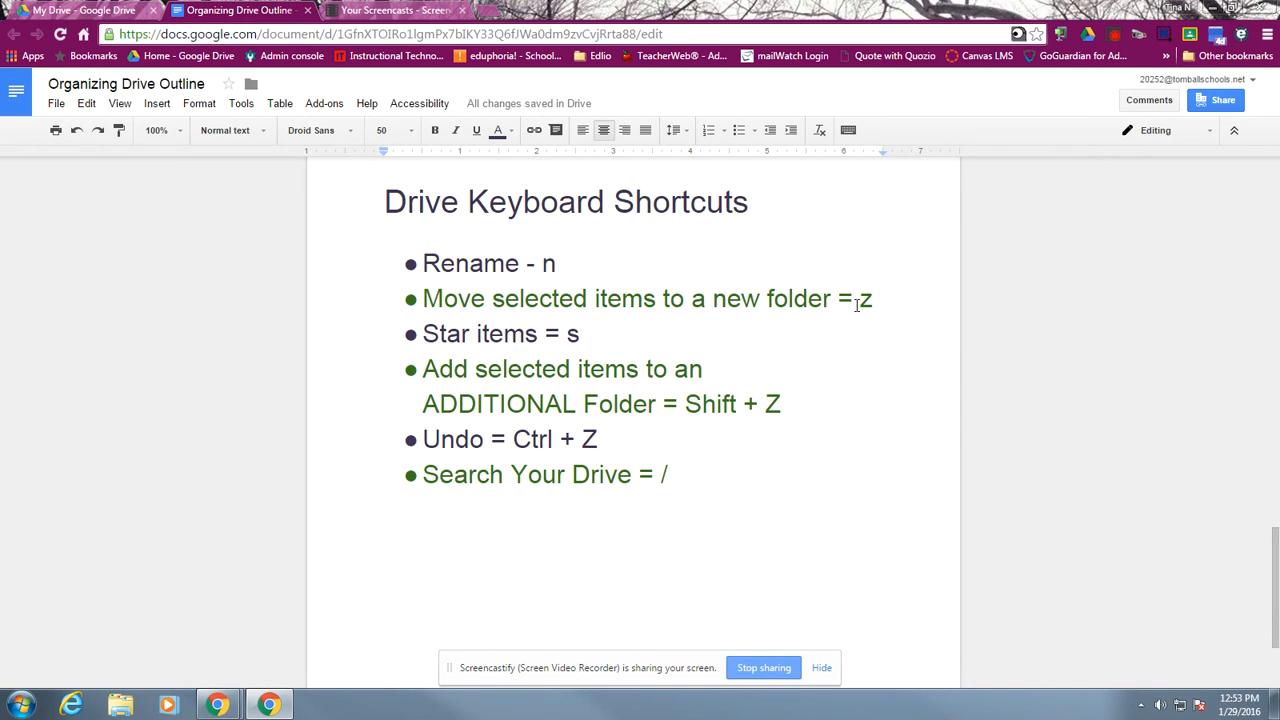
left_click(85, 11)
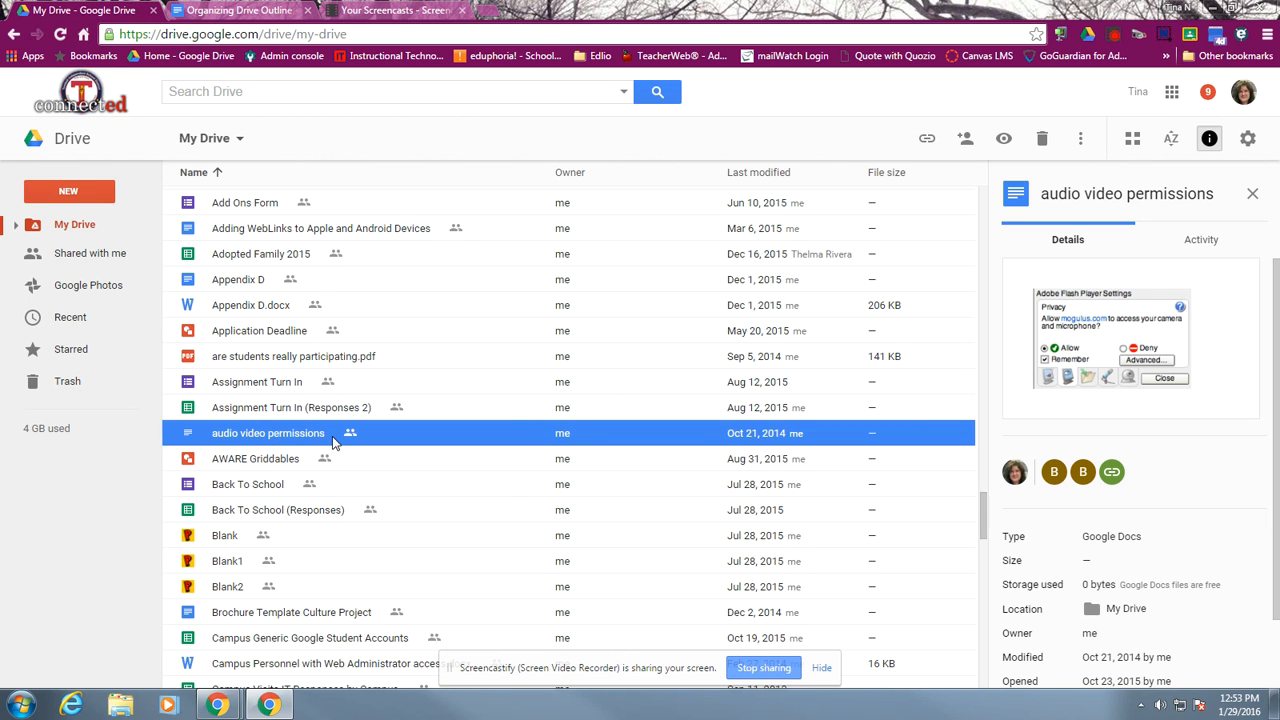
key("z")
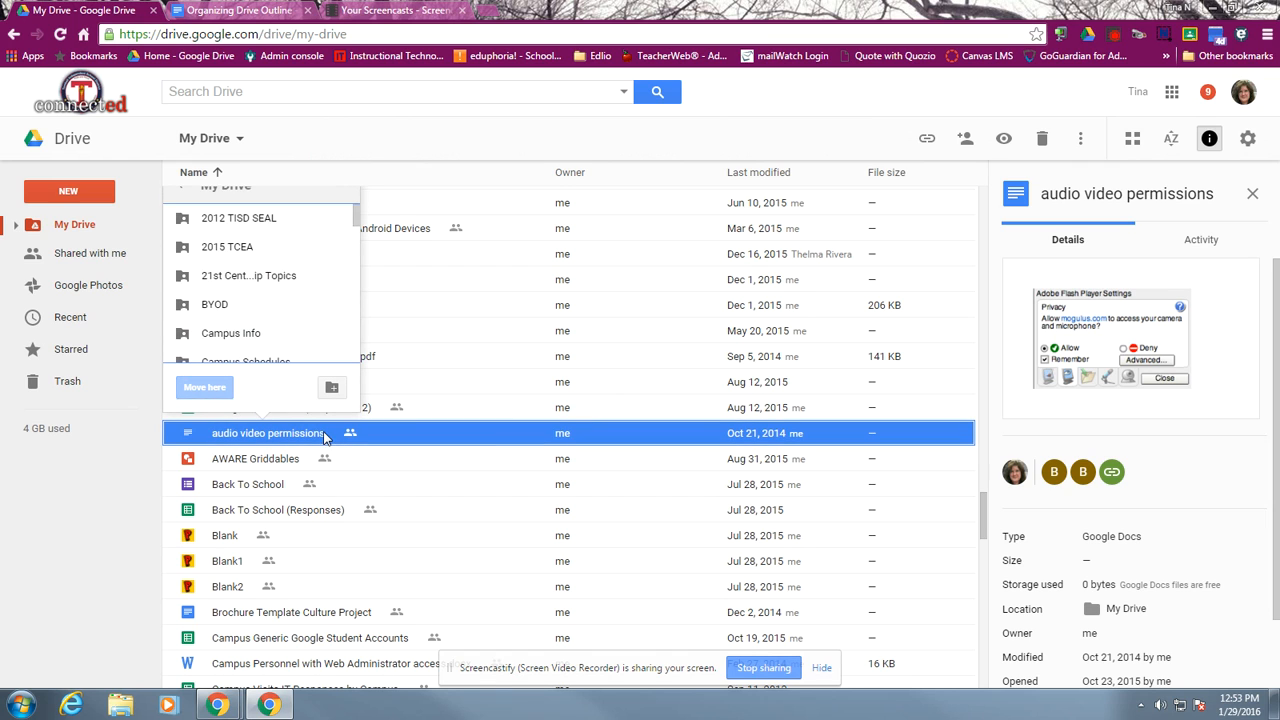
scroll(237, 268, "down", 6)
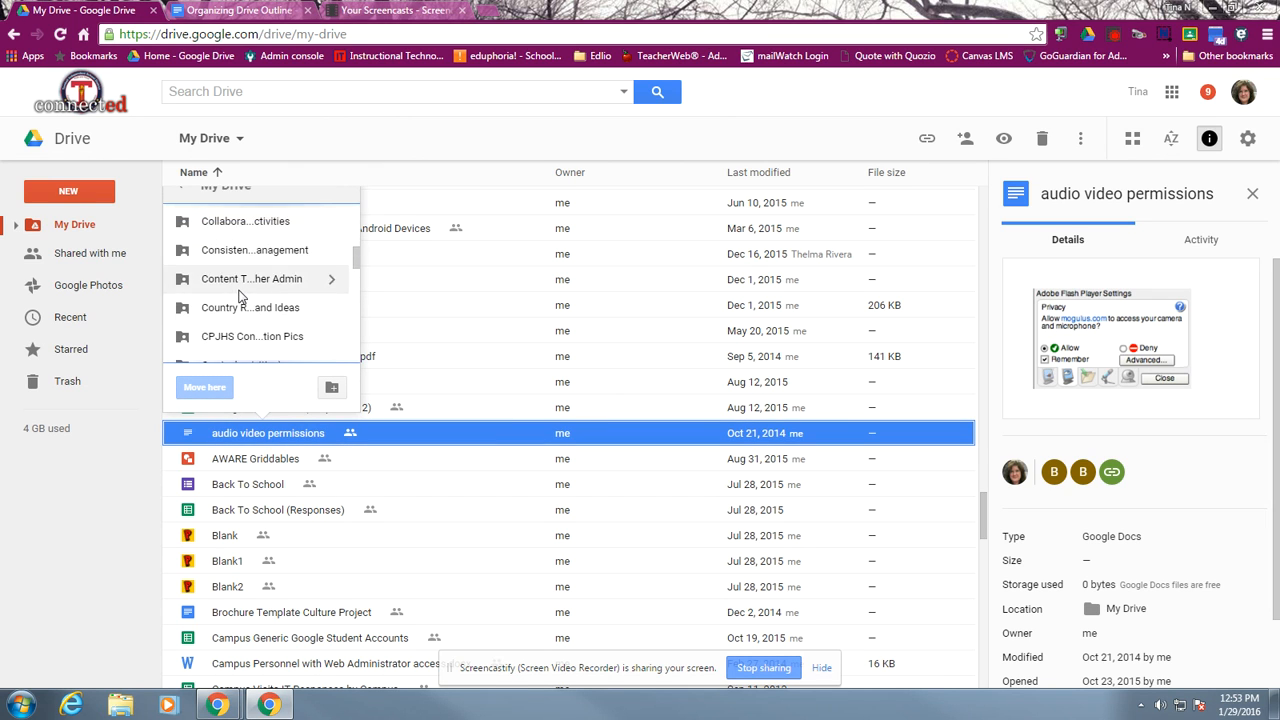
scroll(240, 297, "down", 2)
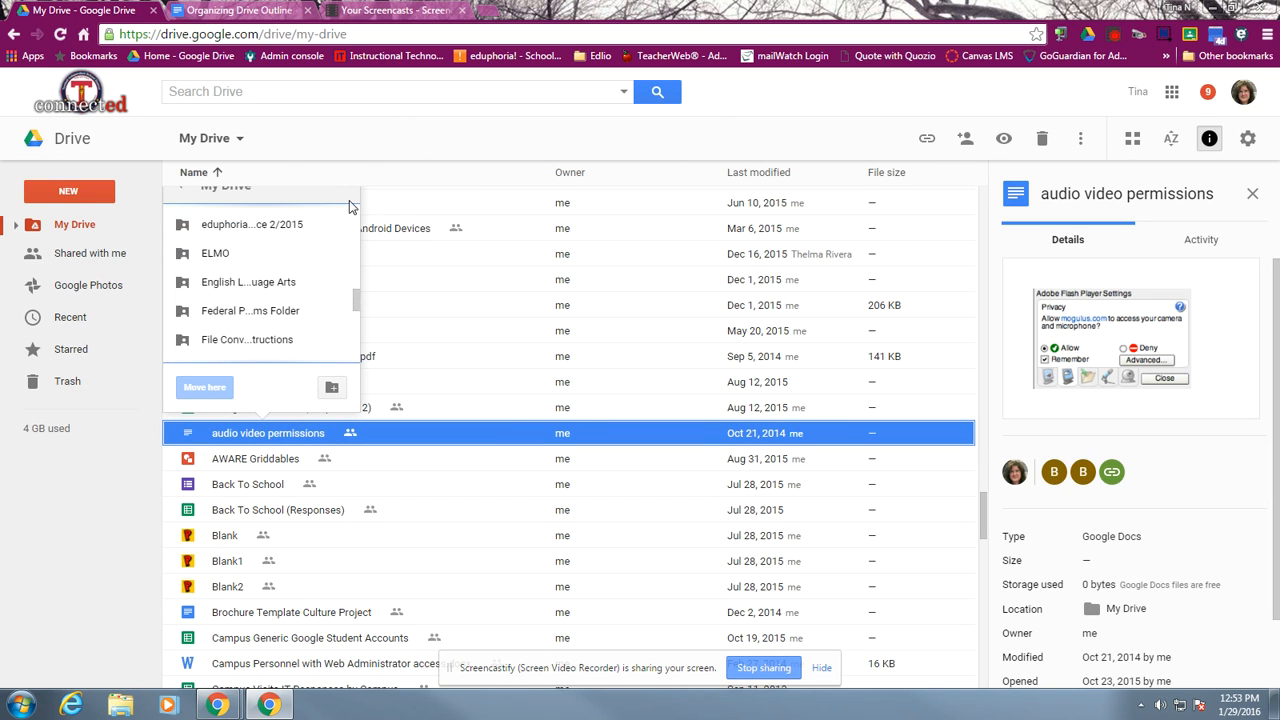
left_click(416, 436)
Check the shortcut list in the outline document and show the starred items in Google Drive
left_click(276, 14)
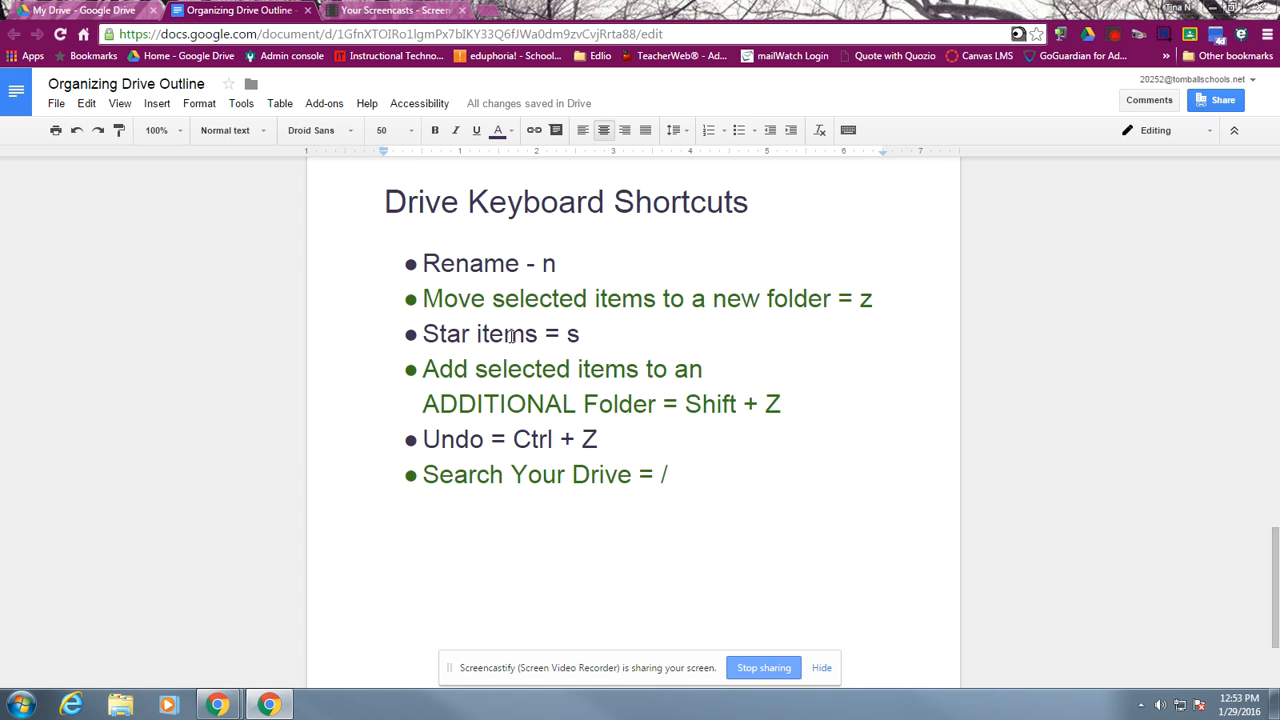
left_click(100, 14)
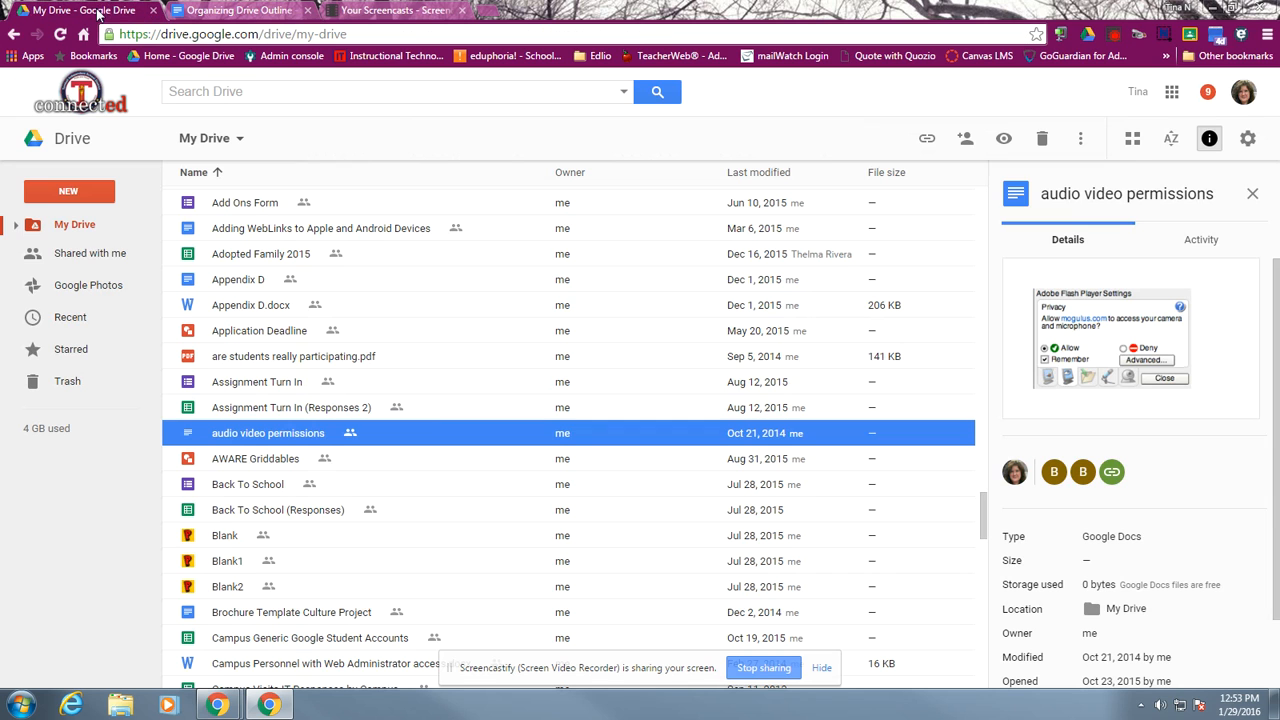
left_click(75, 355)
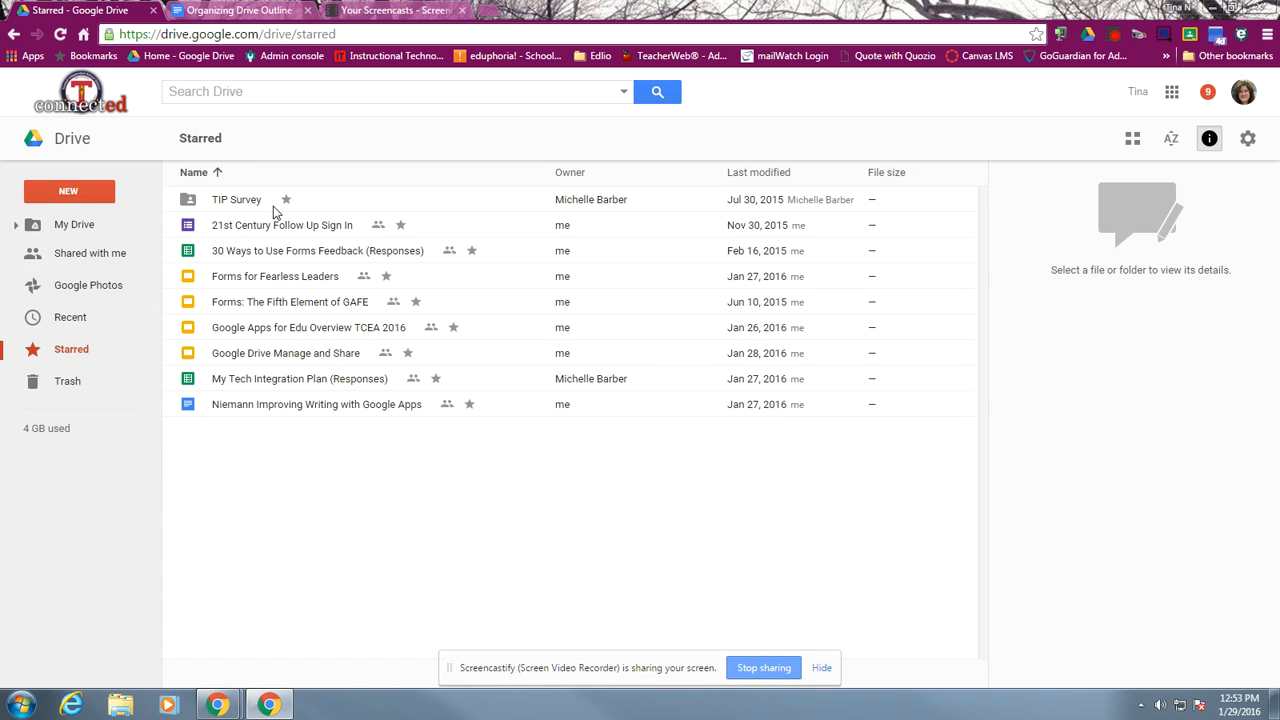
Star the audio video permissions document in My Drive and view its additional actions
left_click(87, 229)
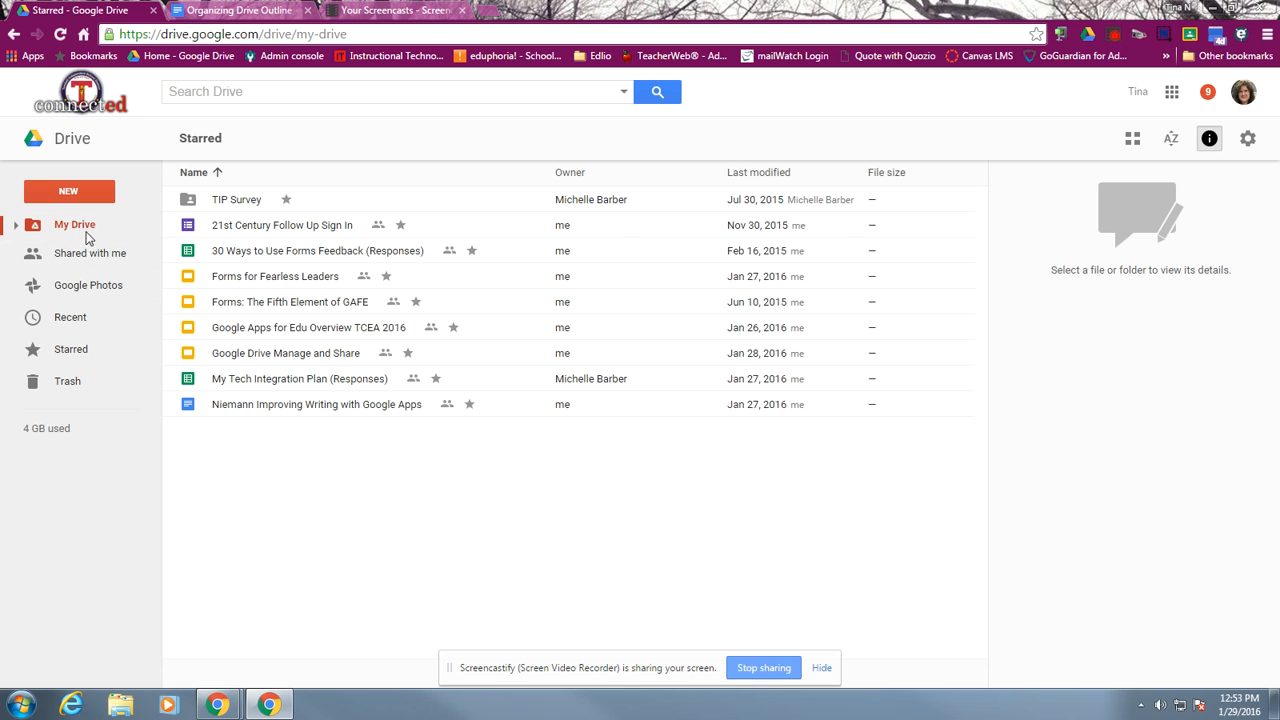
scroll(251, 477, "down", 8)
scroll(295, 481, "down", 20)
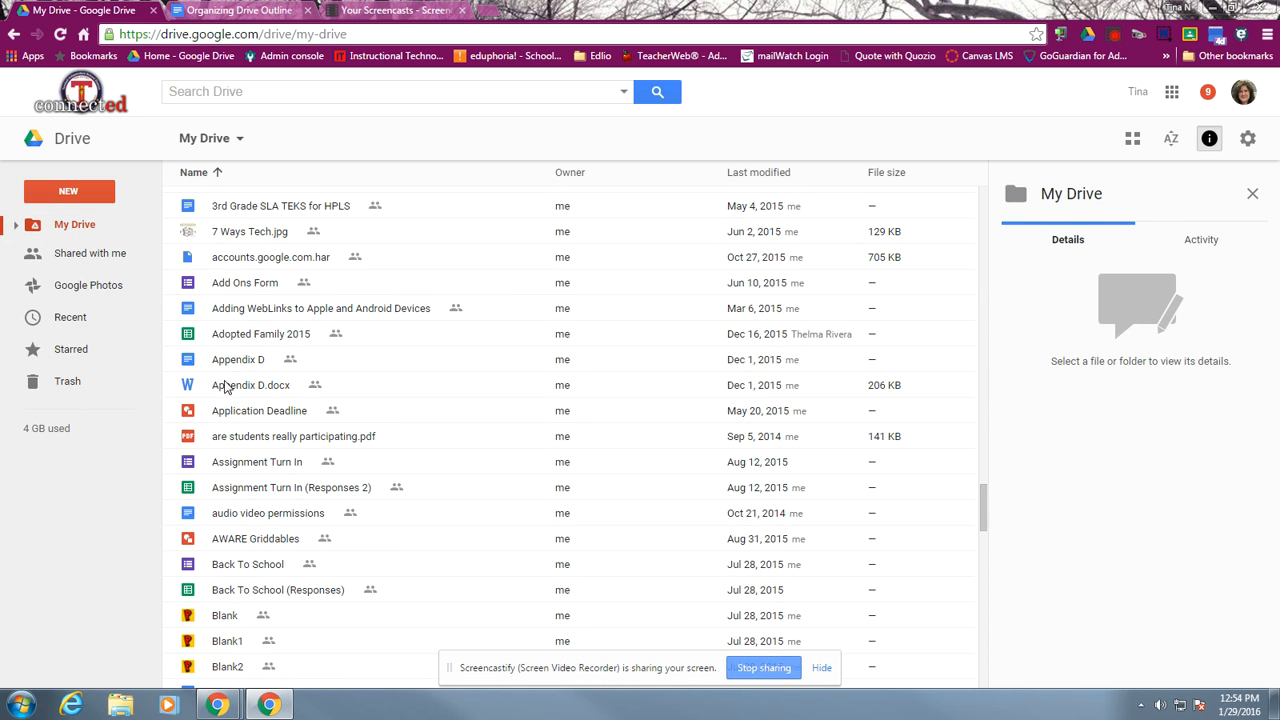
left_click(283, 519)
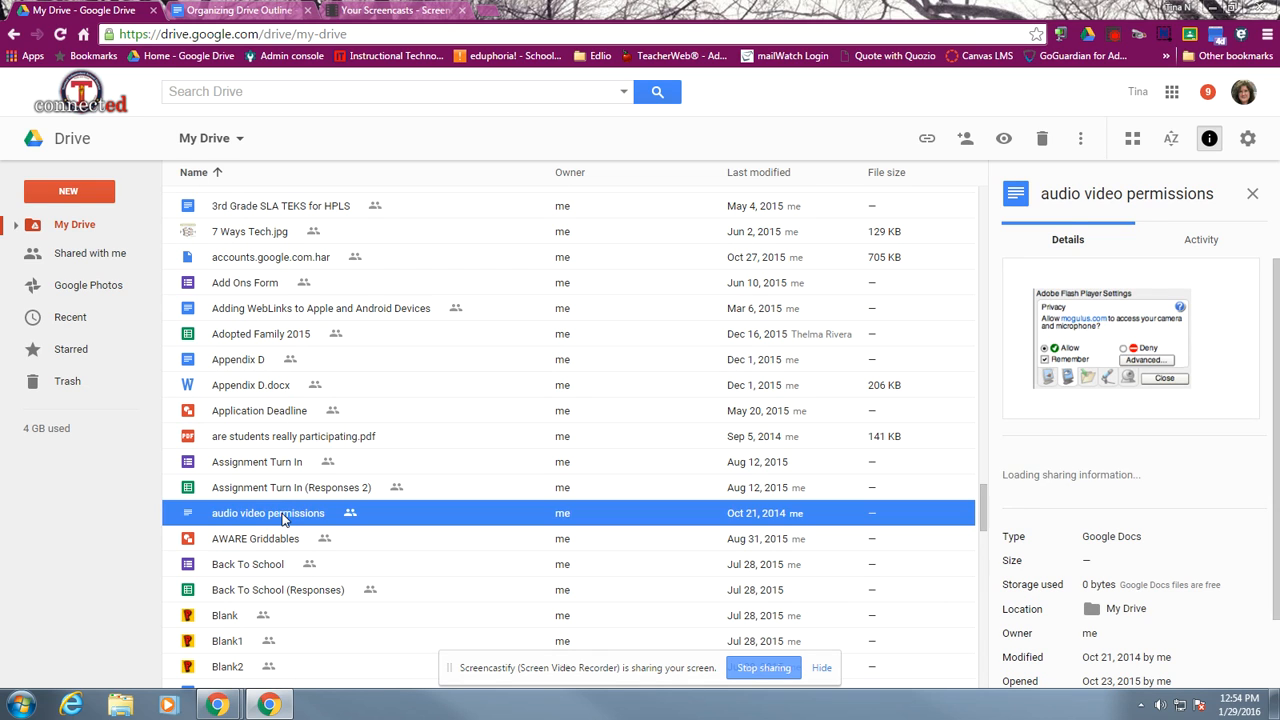
key("s")
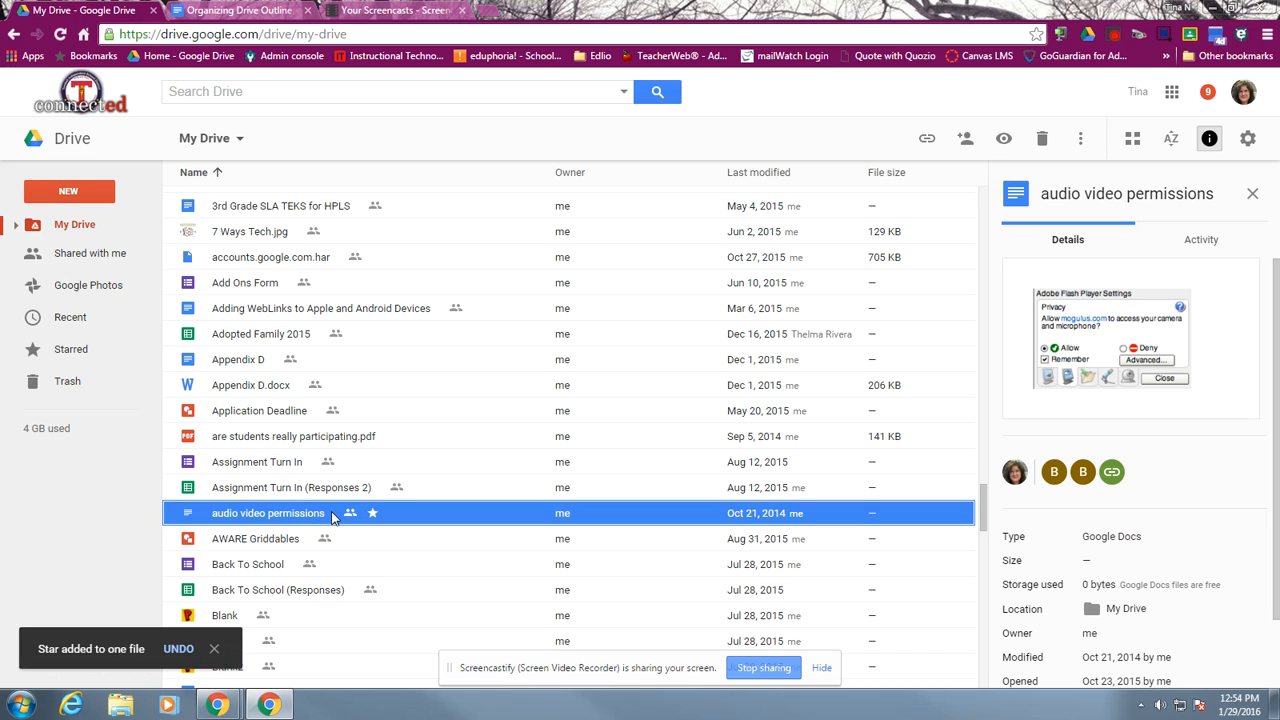
left_click(1081, 145)
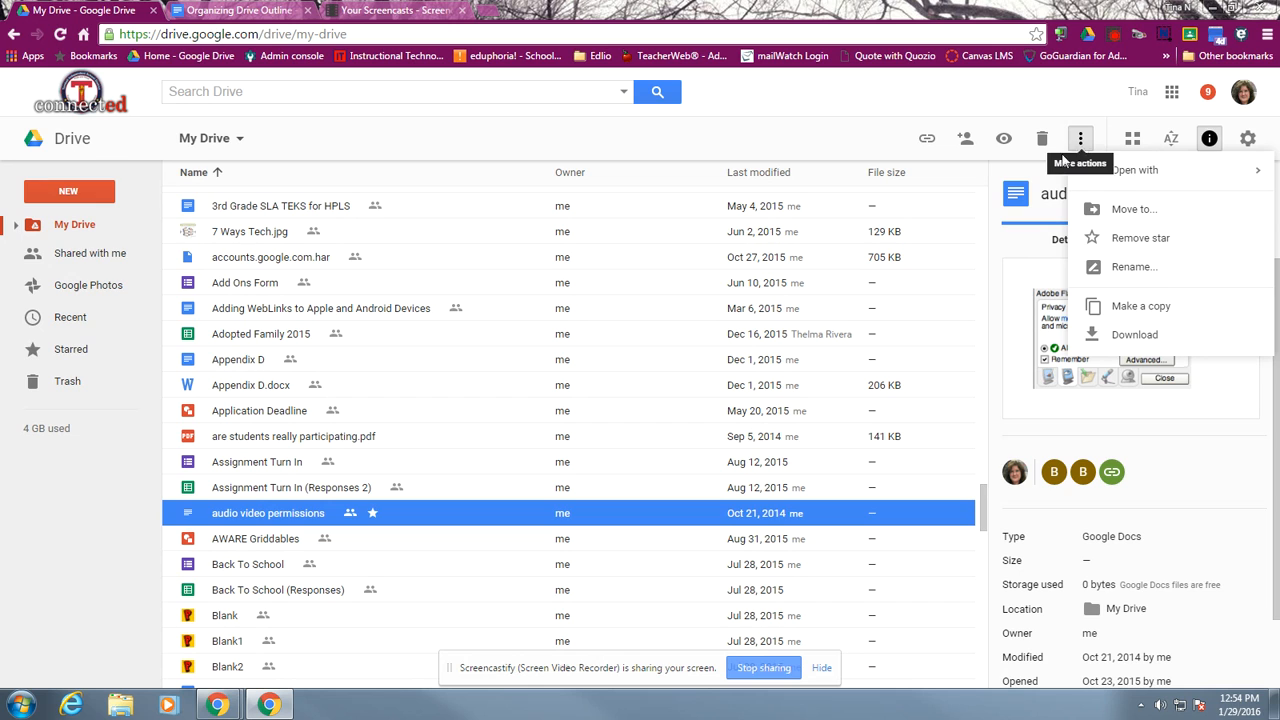
Consult the outline's shortcut list and undo the star on the audio video permissions document
left_click(235, 10)
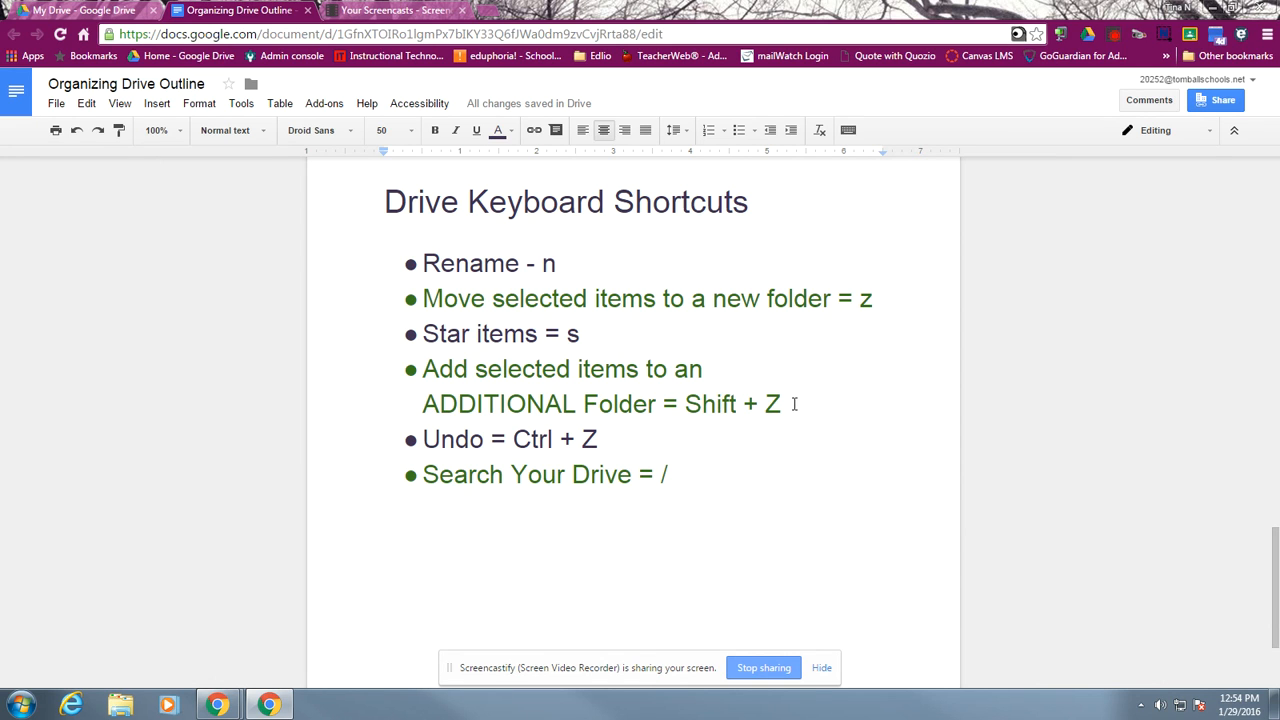
left_click(100, 12)
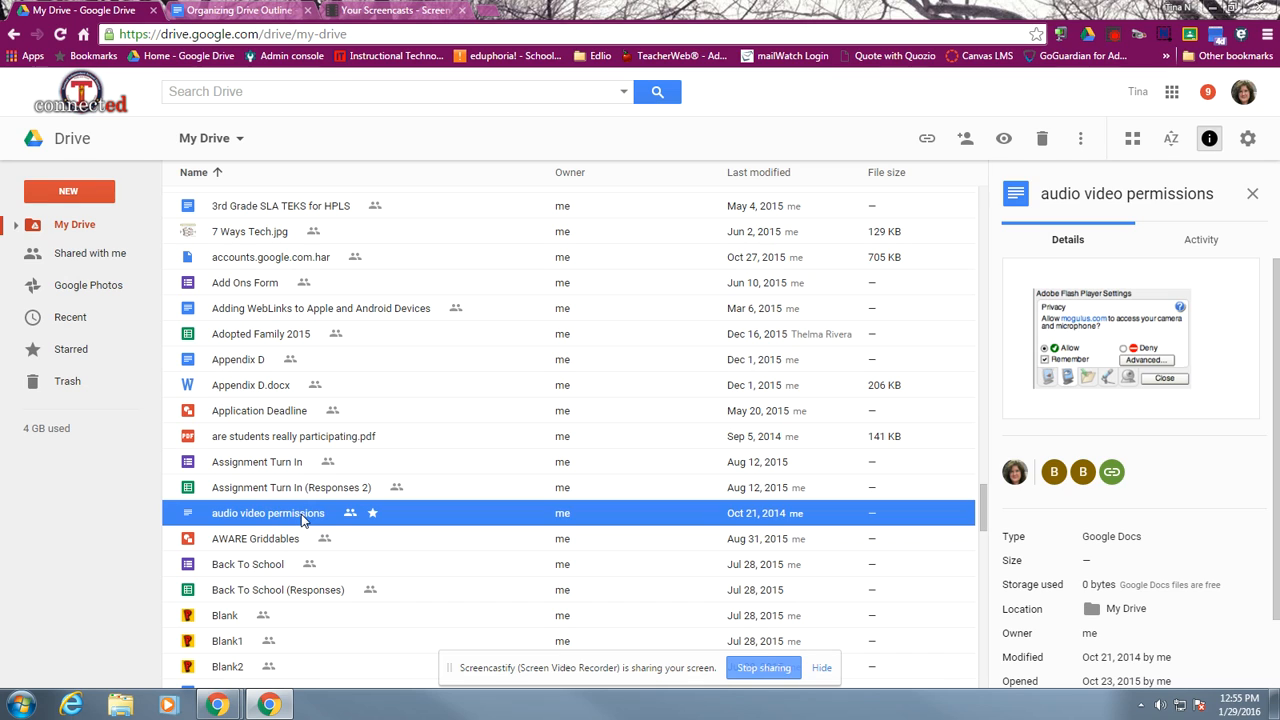
key("ctrl+z")
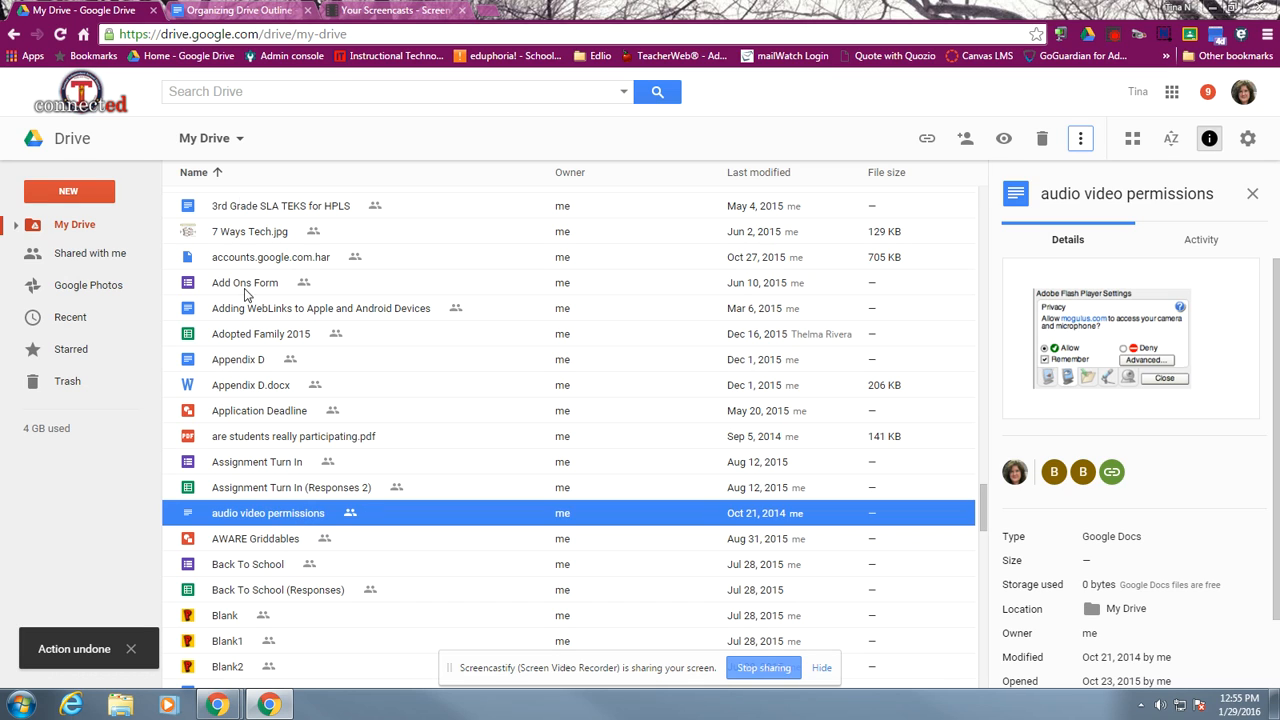
Select Classroom as an additional My Drive folder for the audio video permissions document, and close the list without adding it
left_click(240, 11)
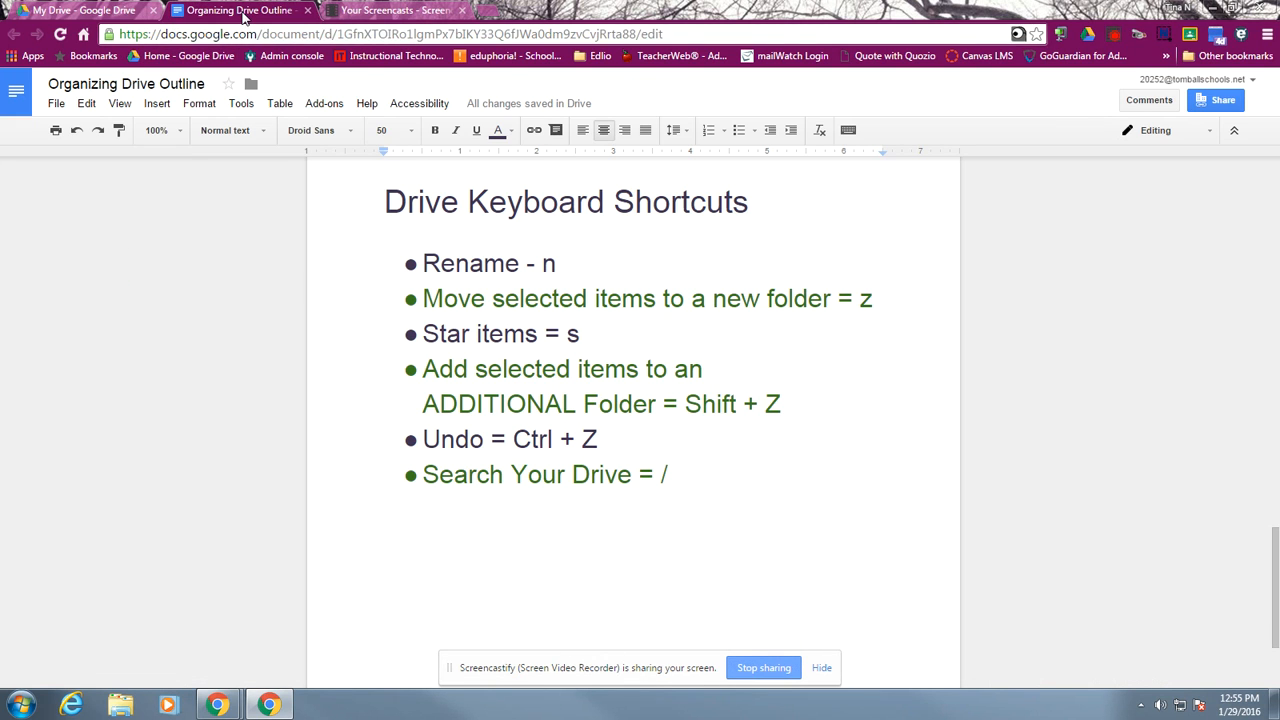
left_click(88, 10)
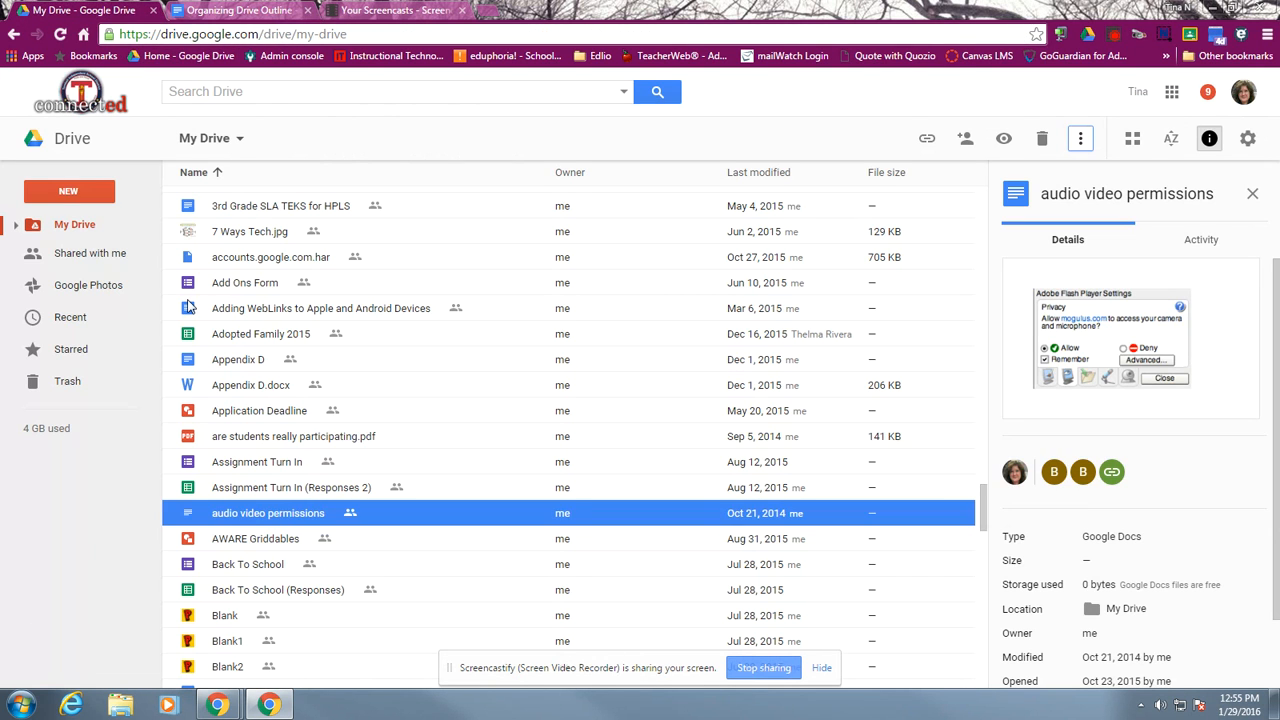
left_click(267, 516)
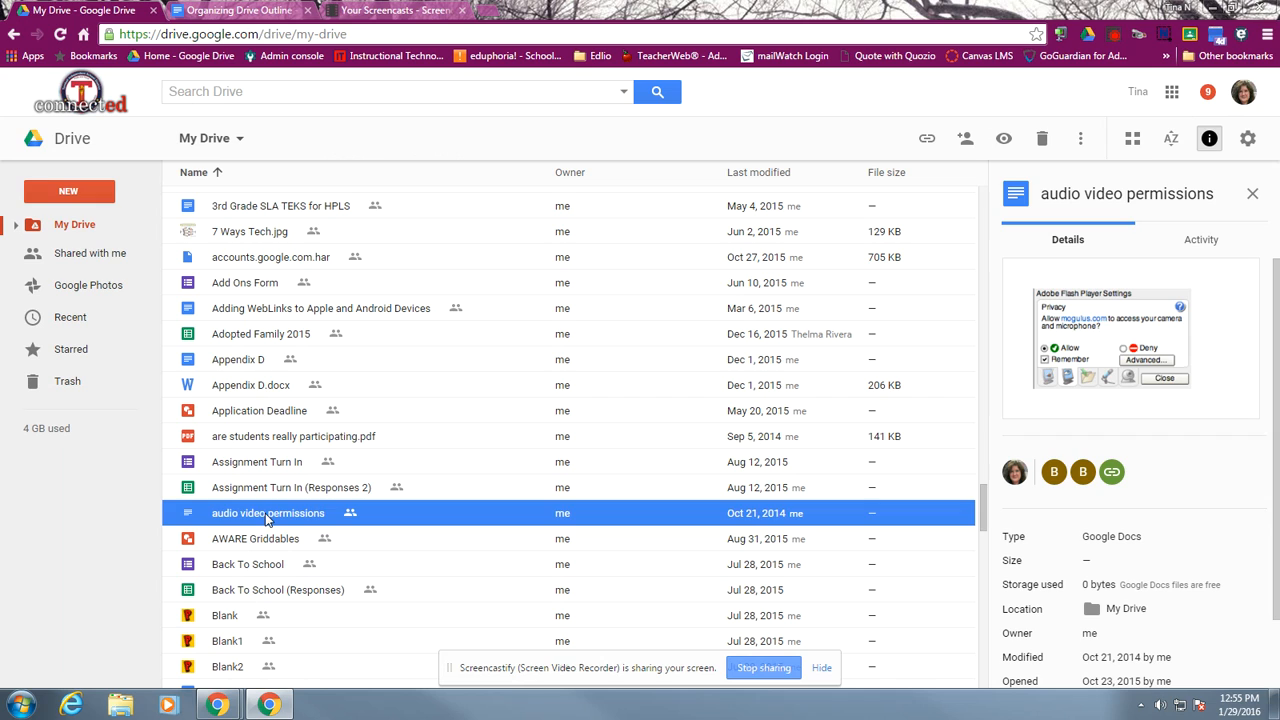
key("shift+z")
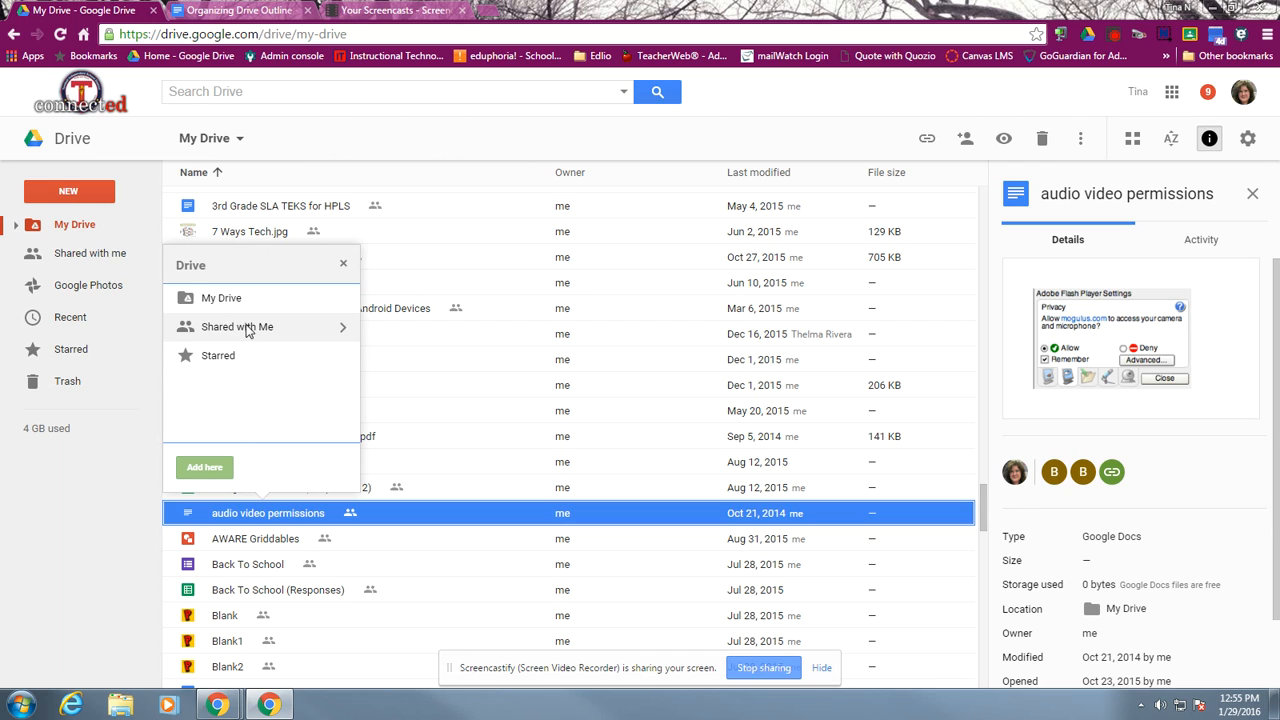
left_click(343, 298)
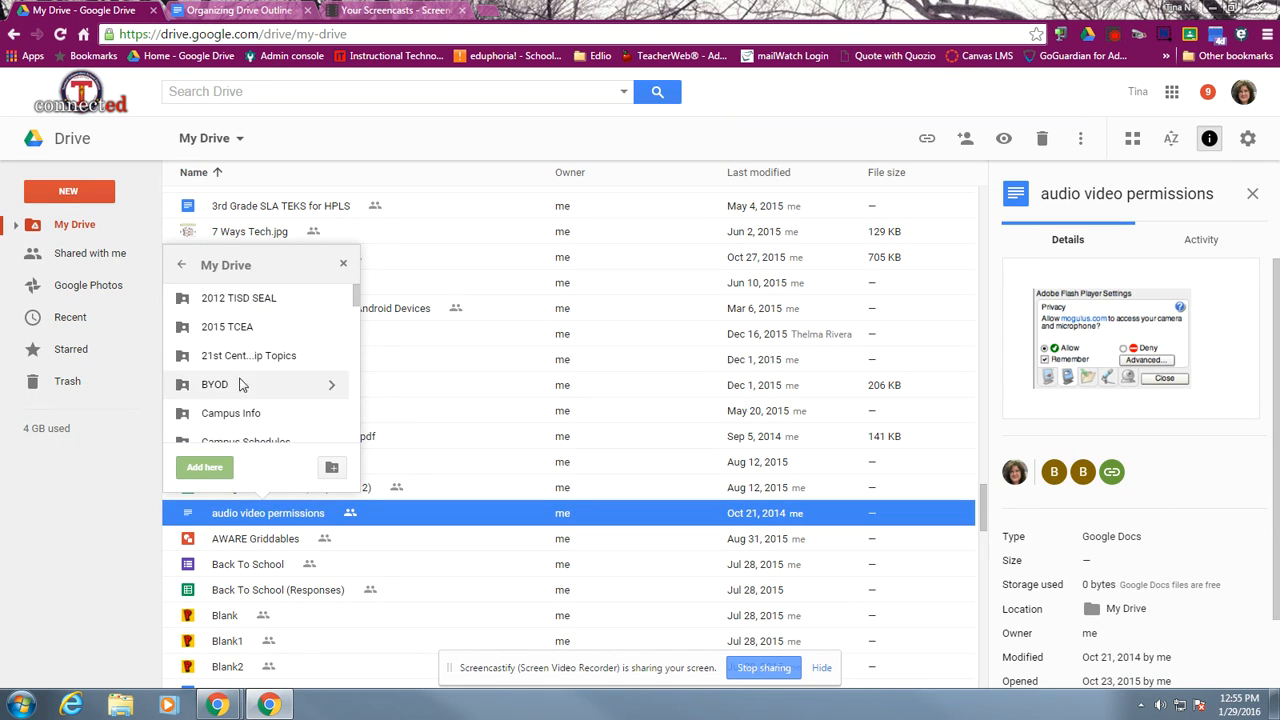
scroll(354, 320, "down", 3)
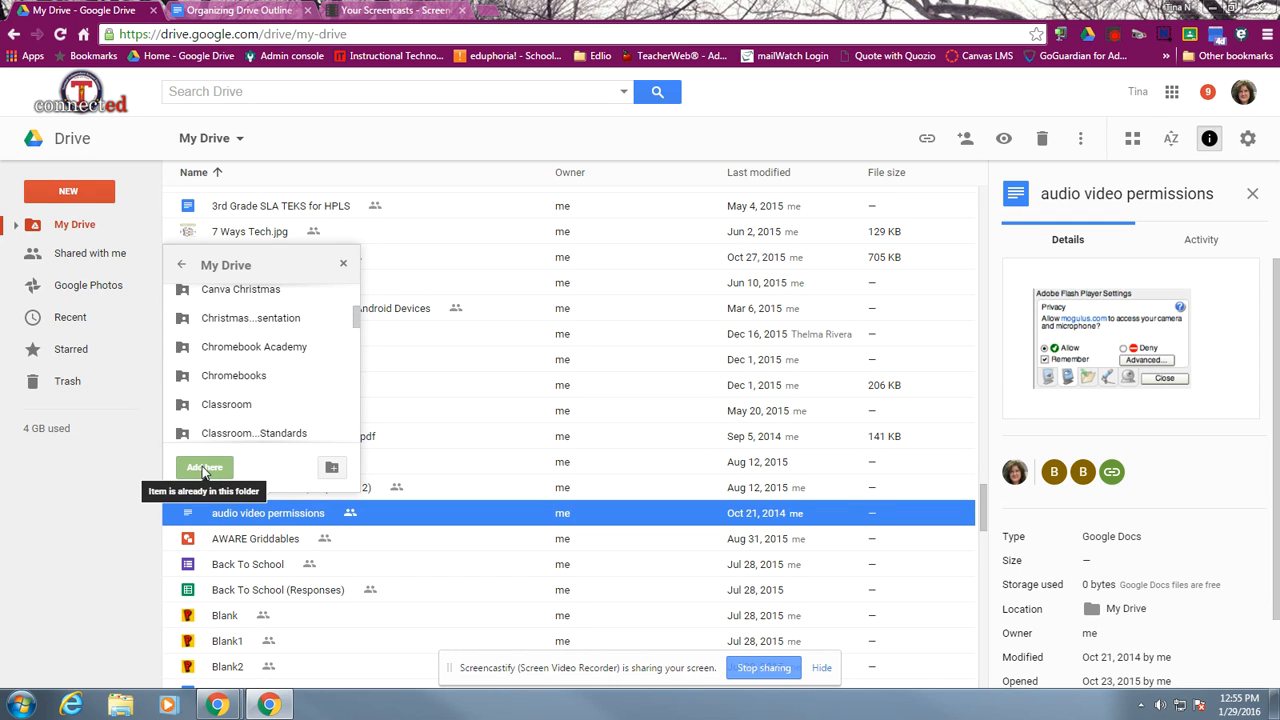
left_click(225, 407)
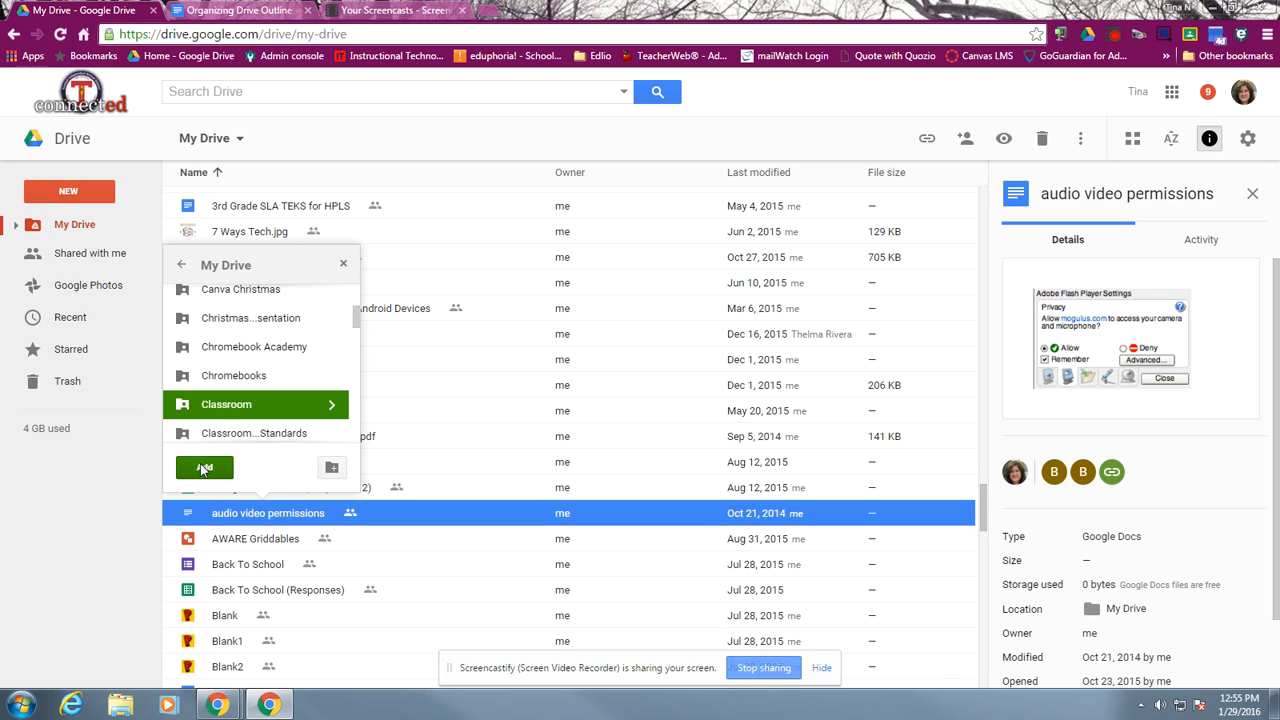
left_click(343, 265)
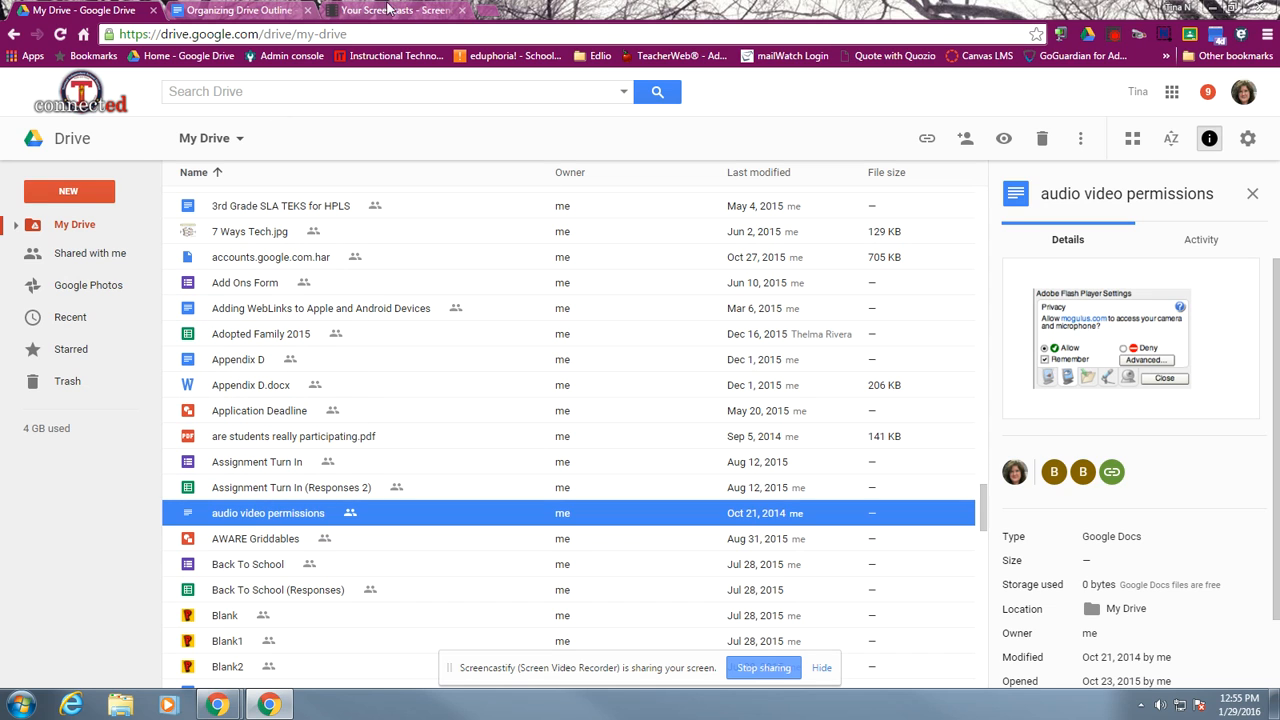
Following the outline's shortcut list, star the audio video permissions document in My Drive and undo the star
left_click(238, 12)
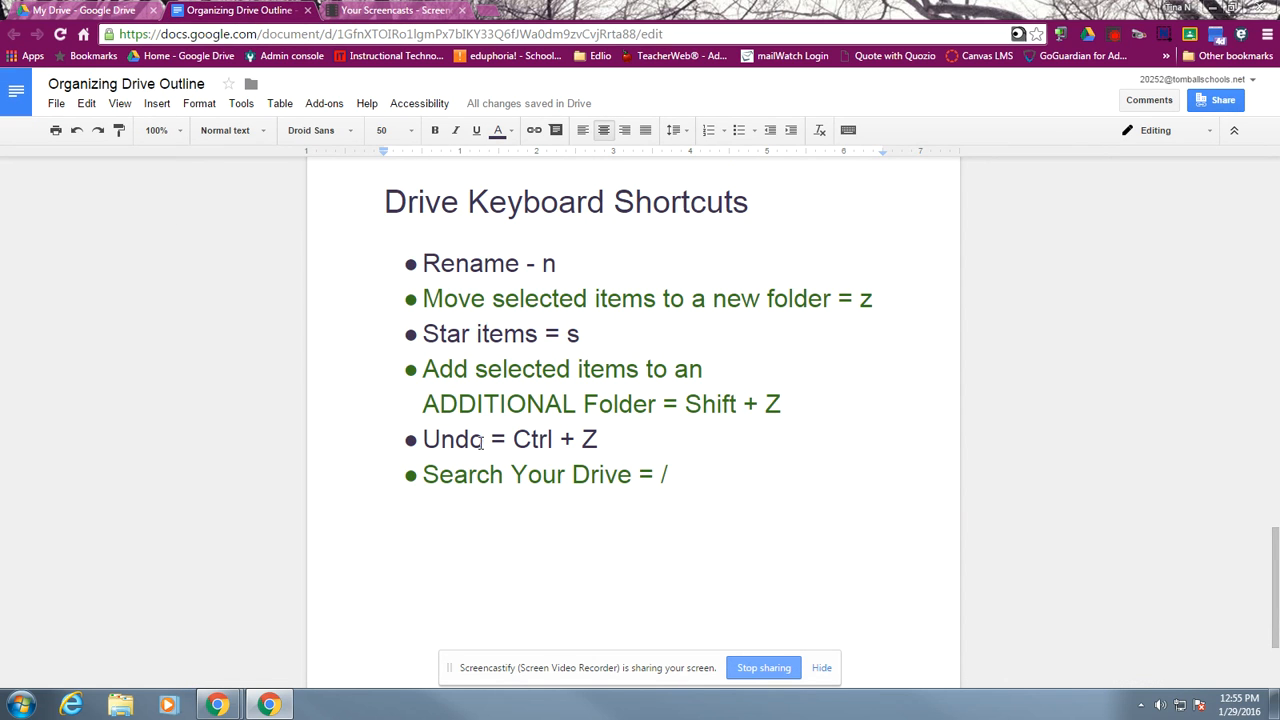
left_click(106, 14)
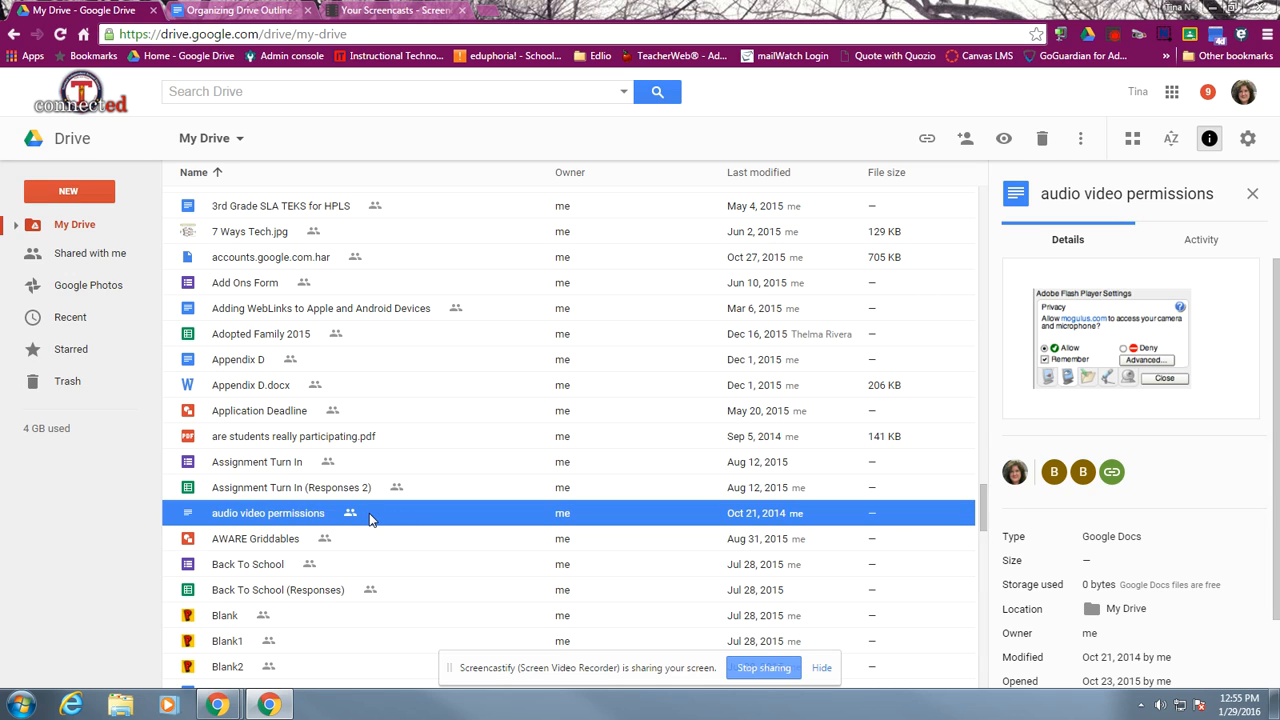
key("s")
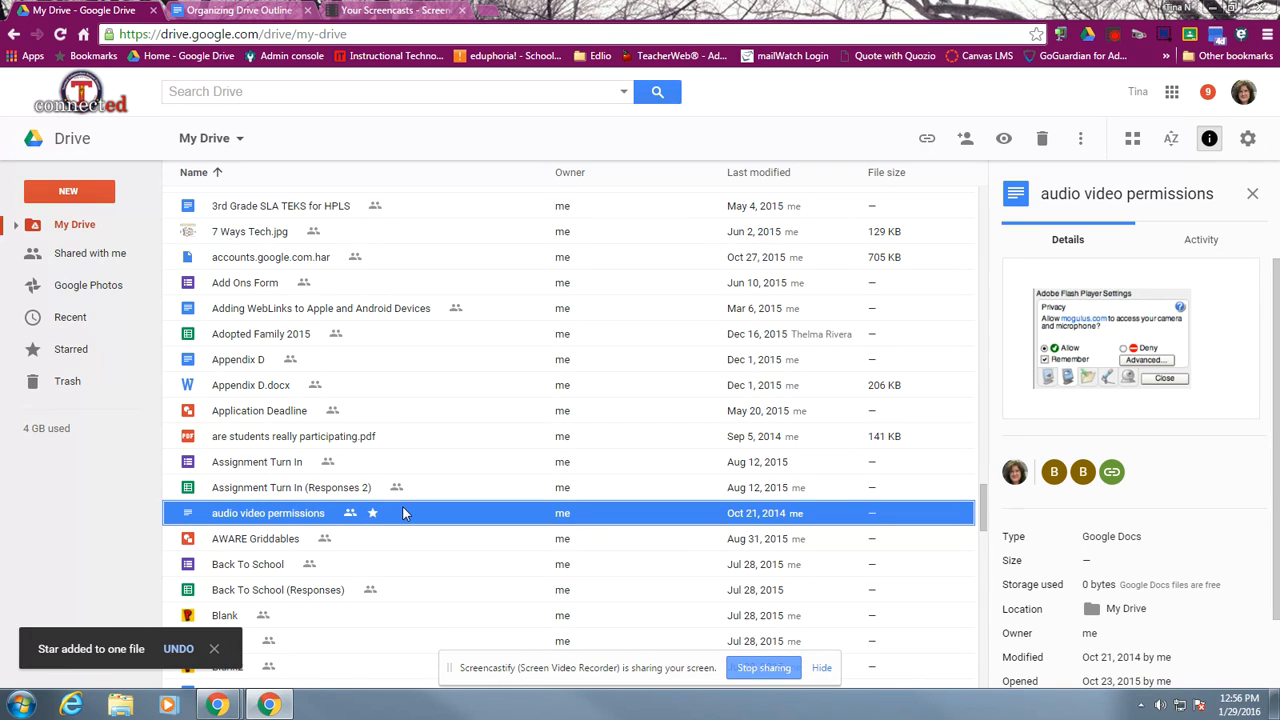
key("ctrl+z")
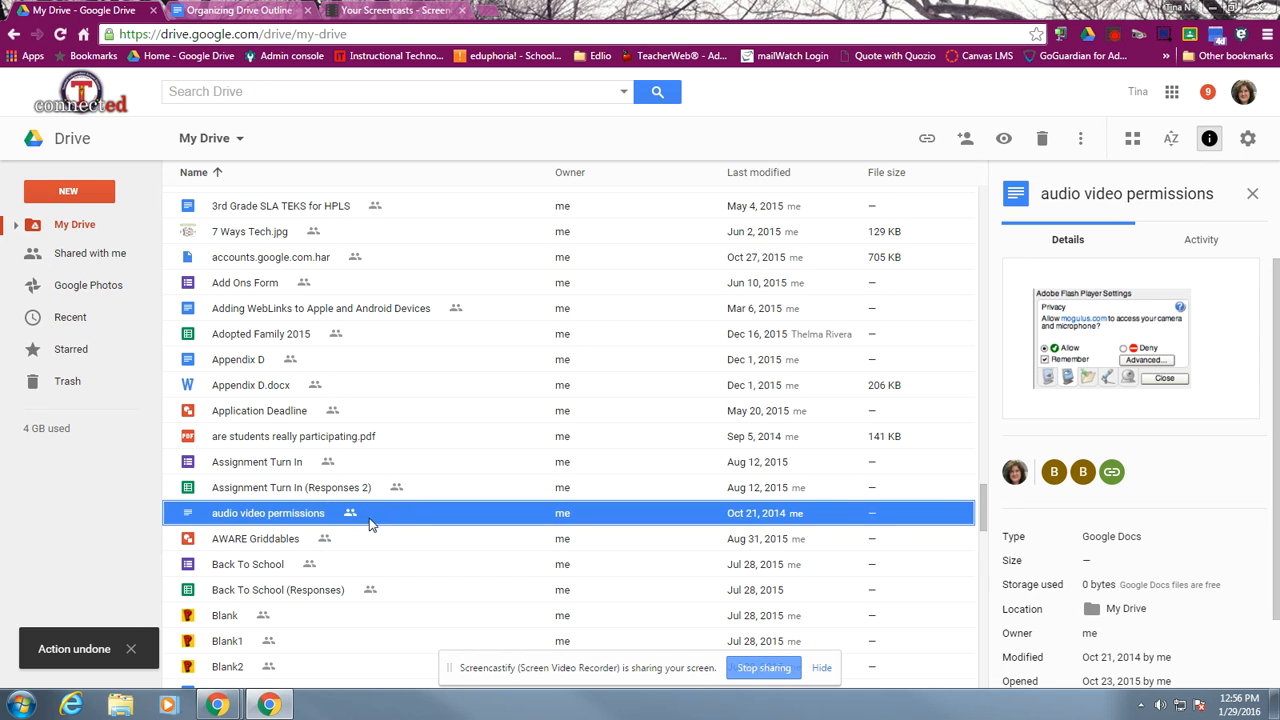
Consult the outline's search shortcut, search Drive for "audio video perm" from within the My Drive list, and return to the outline document
left_click(263, 12)
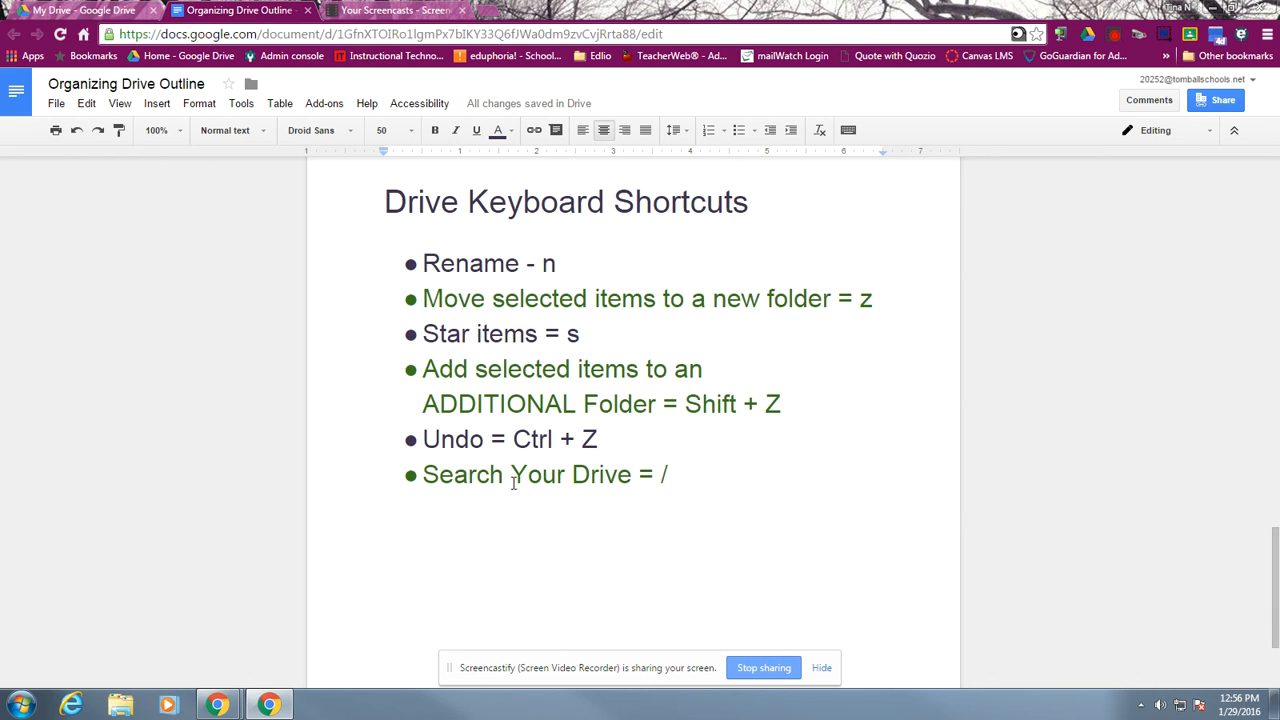
left_click(70, 10)
scroll(287, 392, "down", 4)
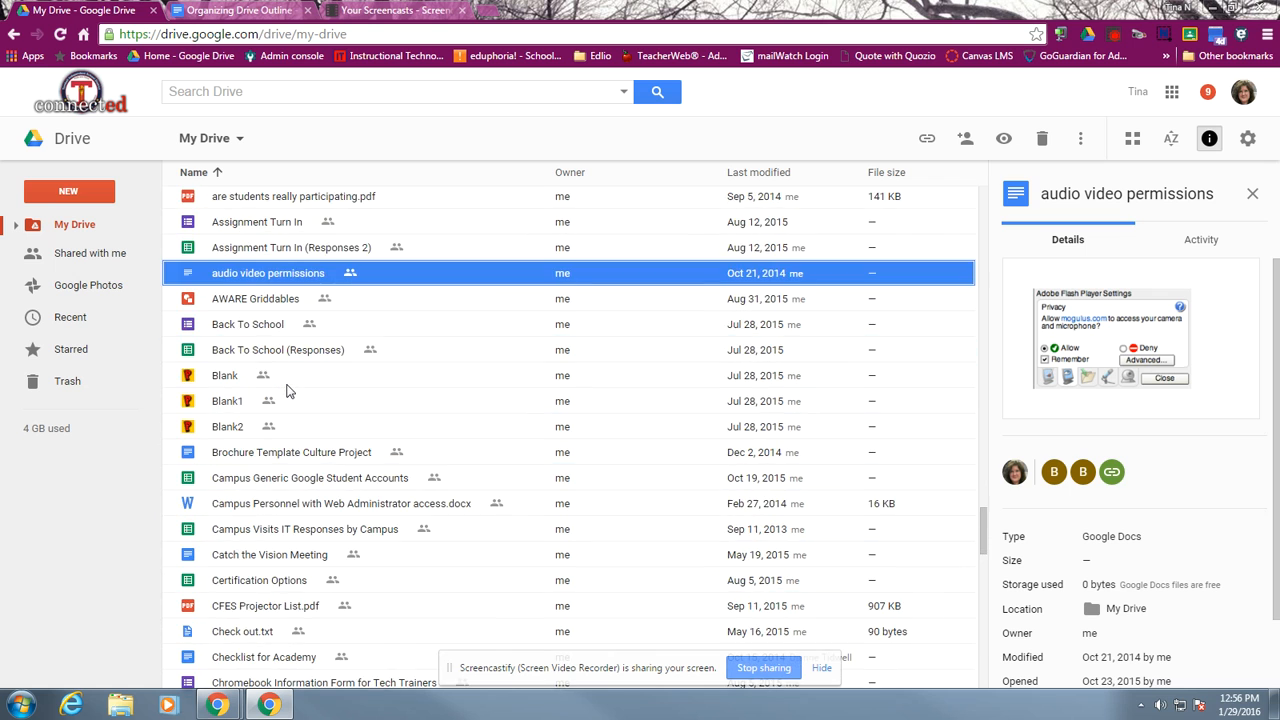
scroll(287, 392, "up", 2)
scroll(287, 392, "up", 12)
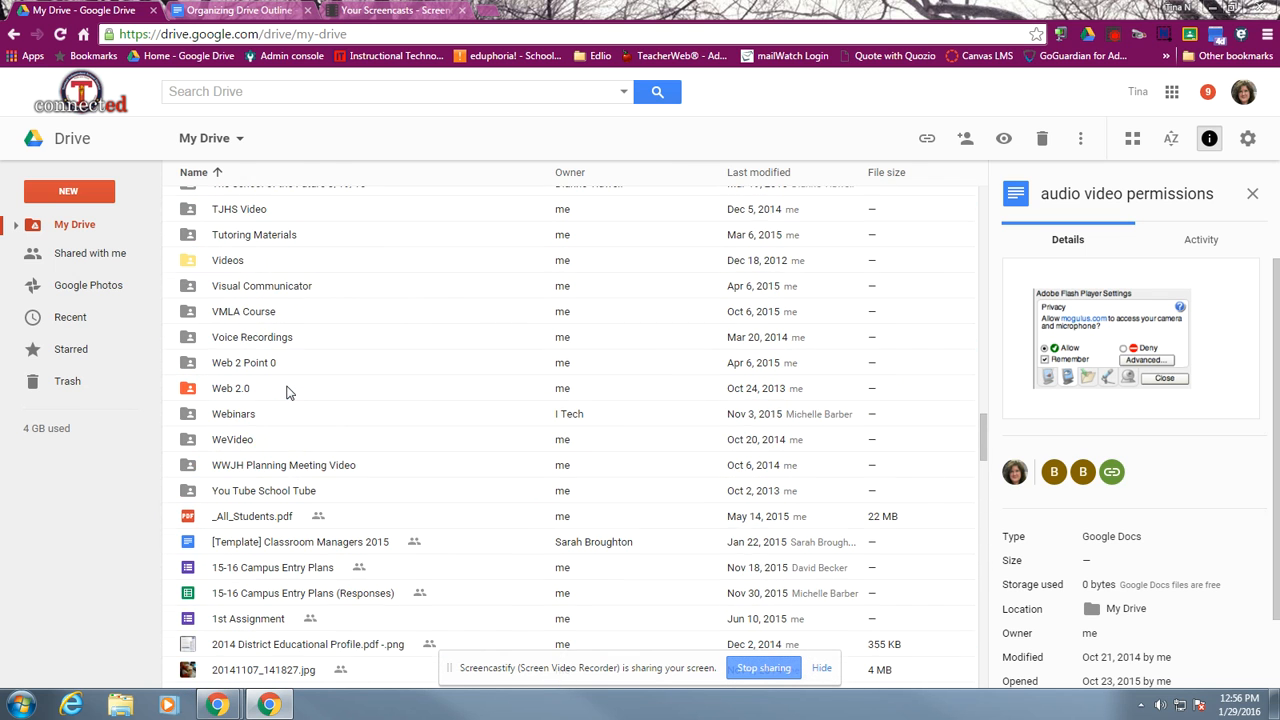
scroll(287, 392, "up", 3)
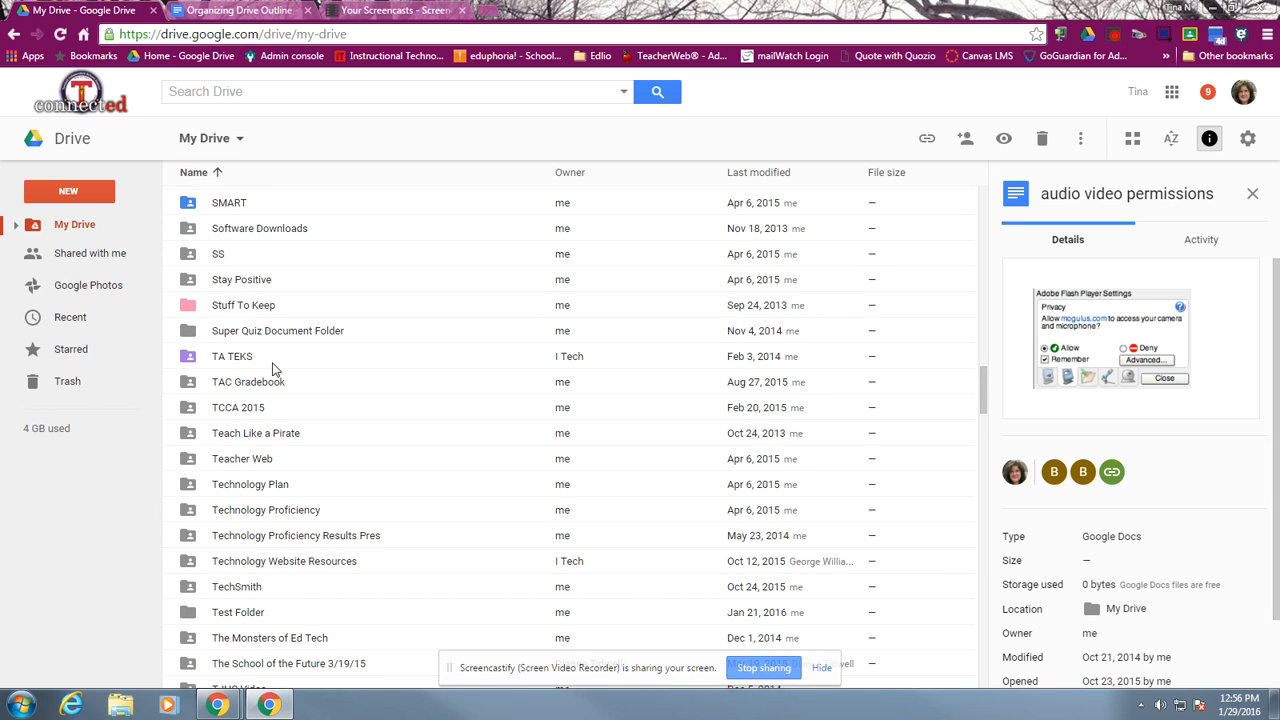
key("slash")
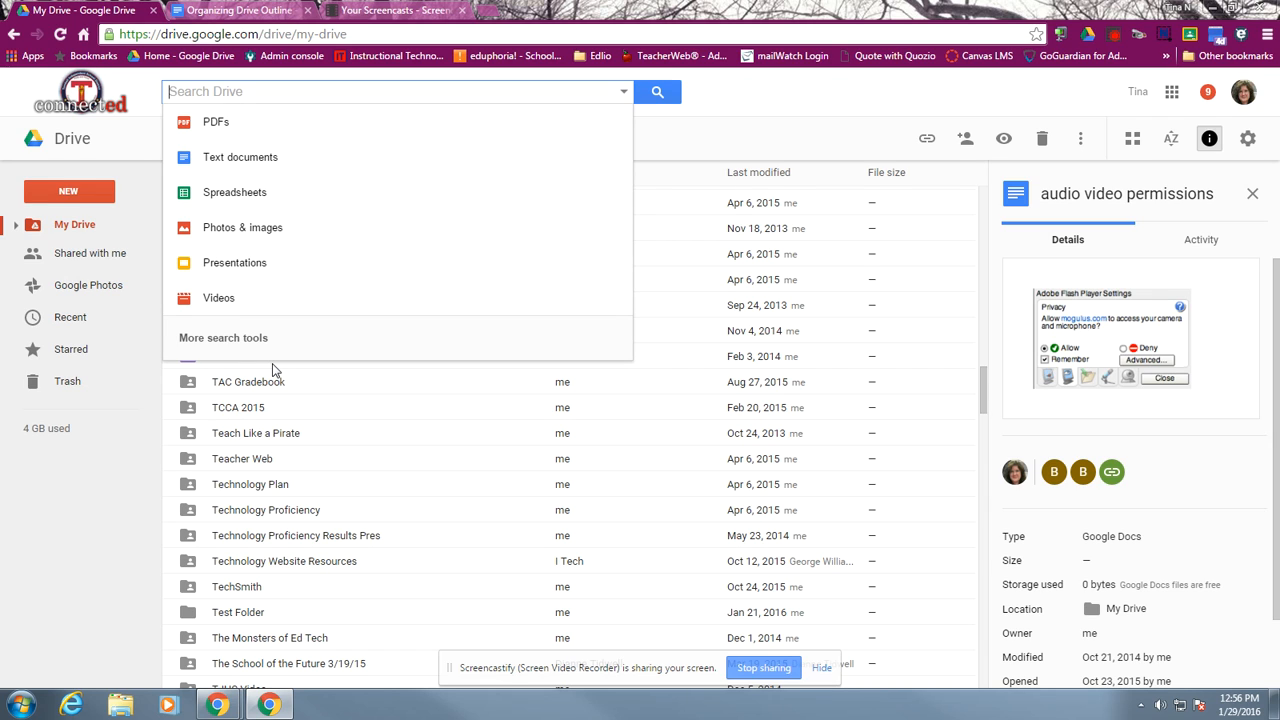
type("audio video perm")
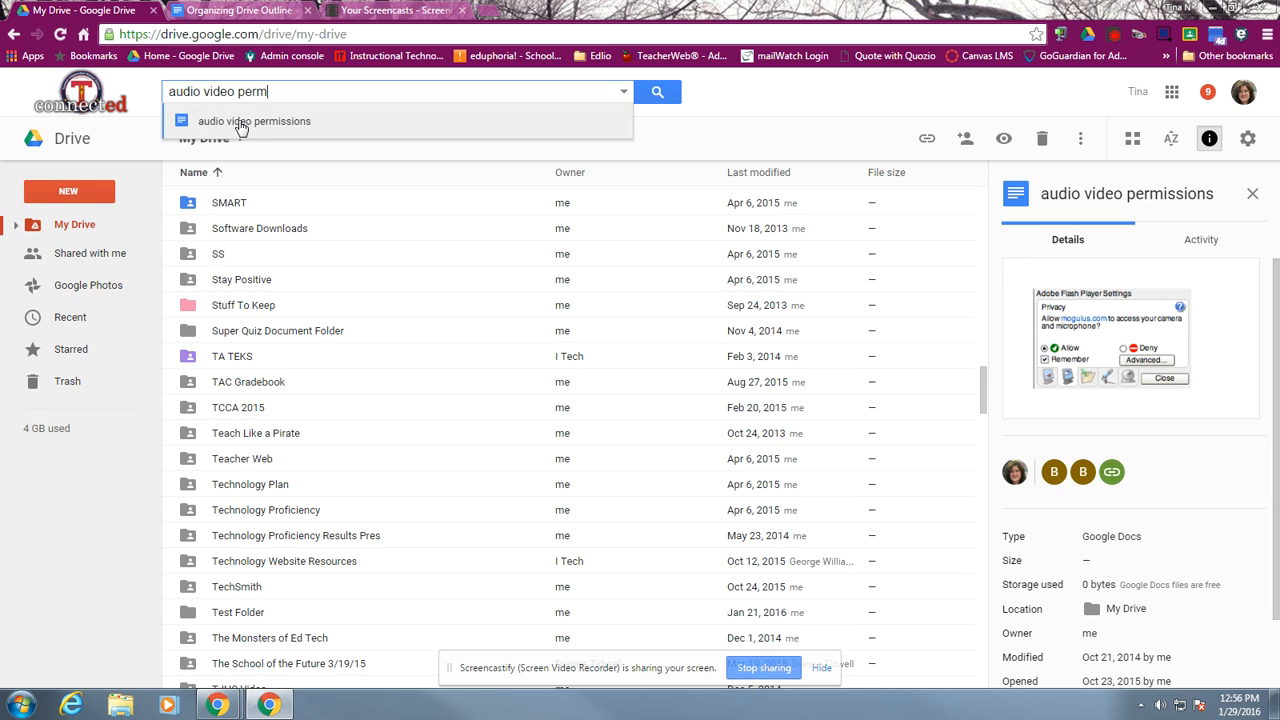
left_click(214, 10)
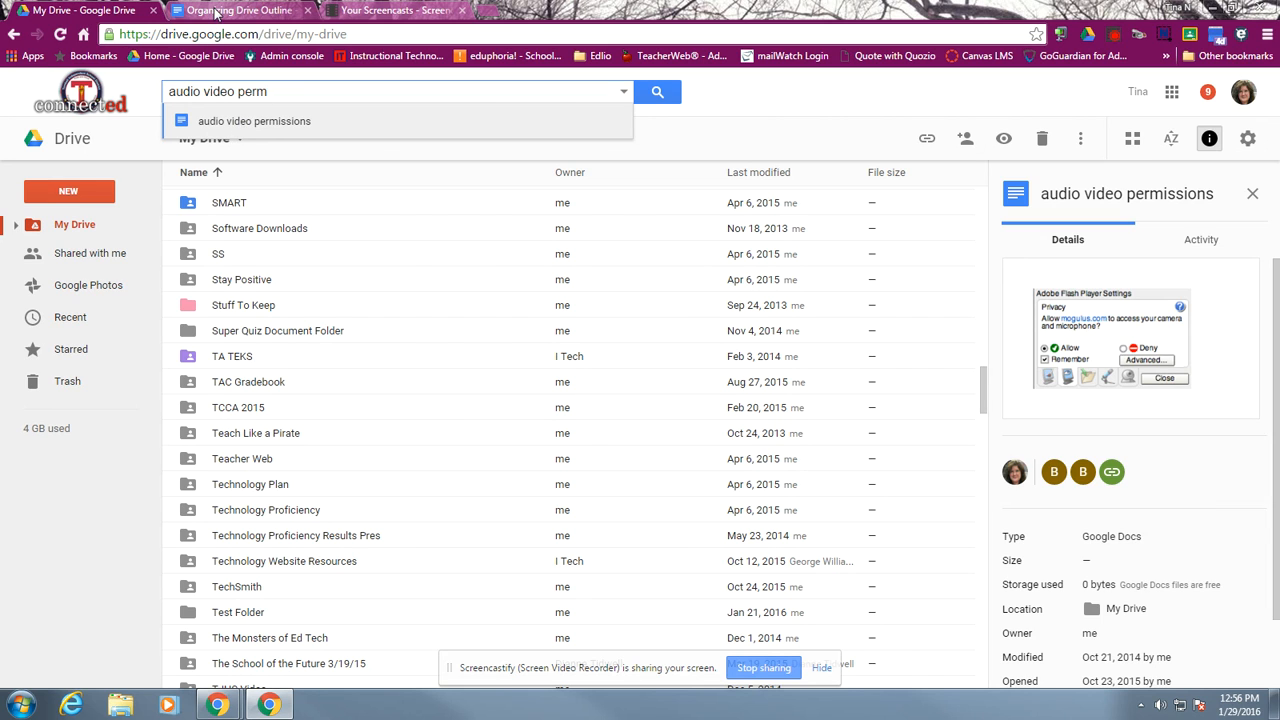